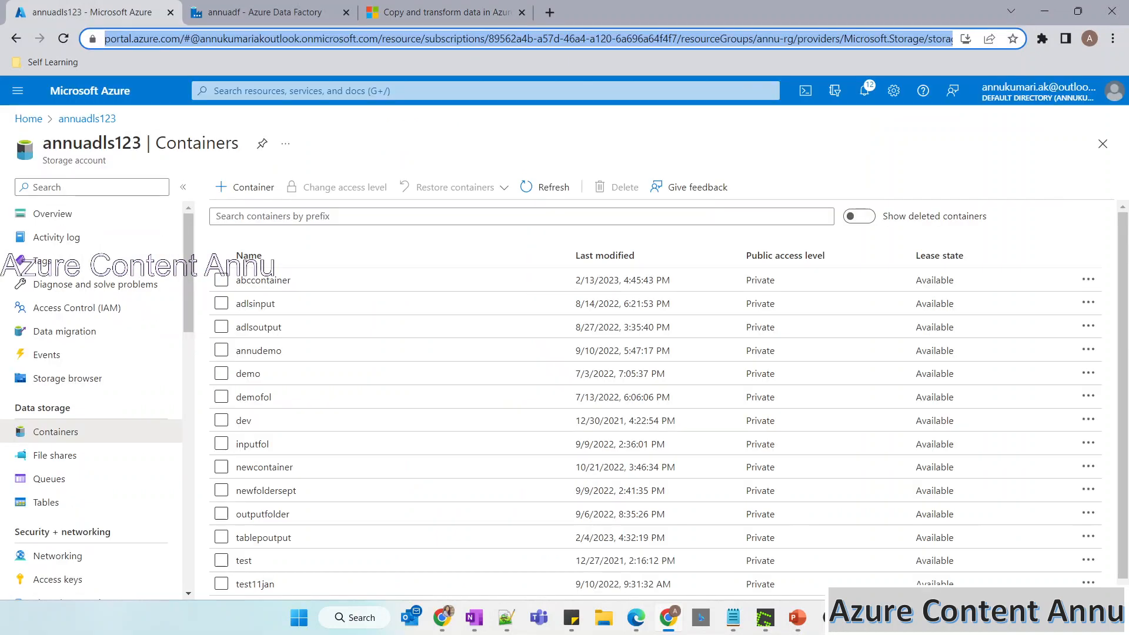
Open FolderA inside abccontainer and inspect the blob details of file1.csv and file2.json.
click(263, 280)
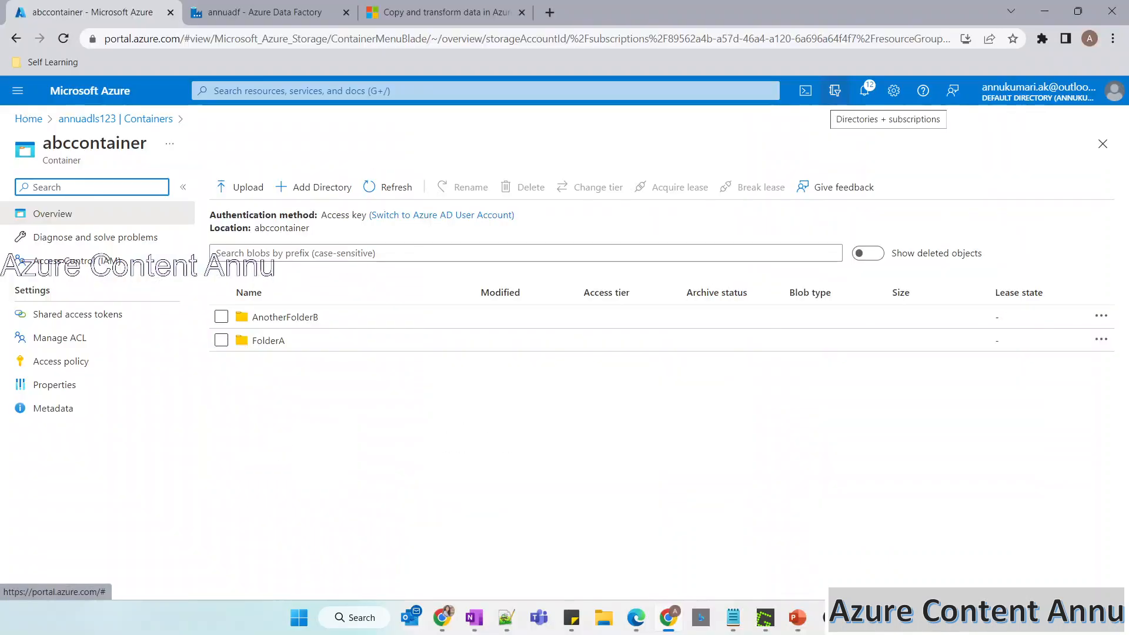
click(252, 335)
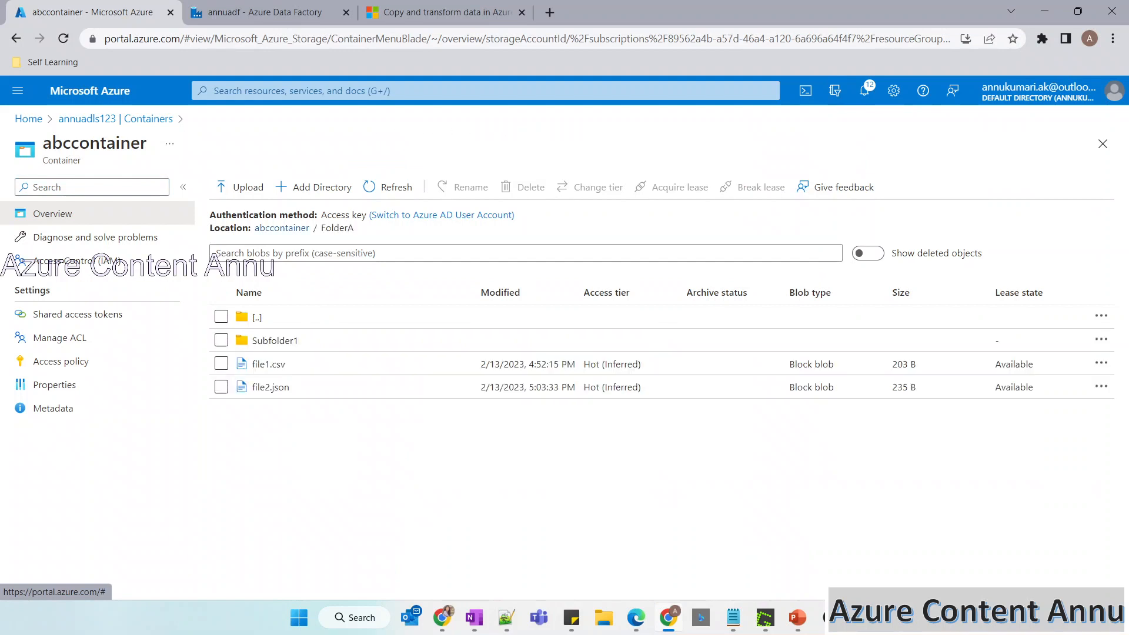
click(268, 364)
click(270, 416)
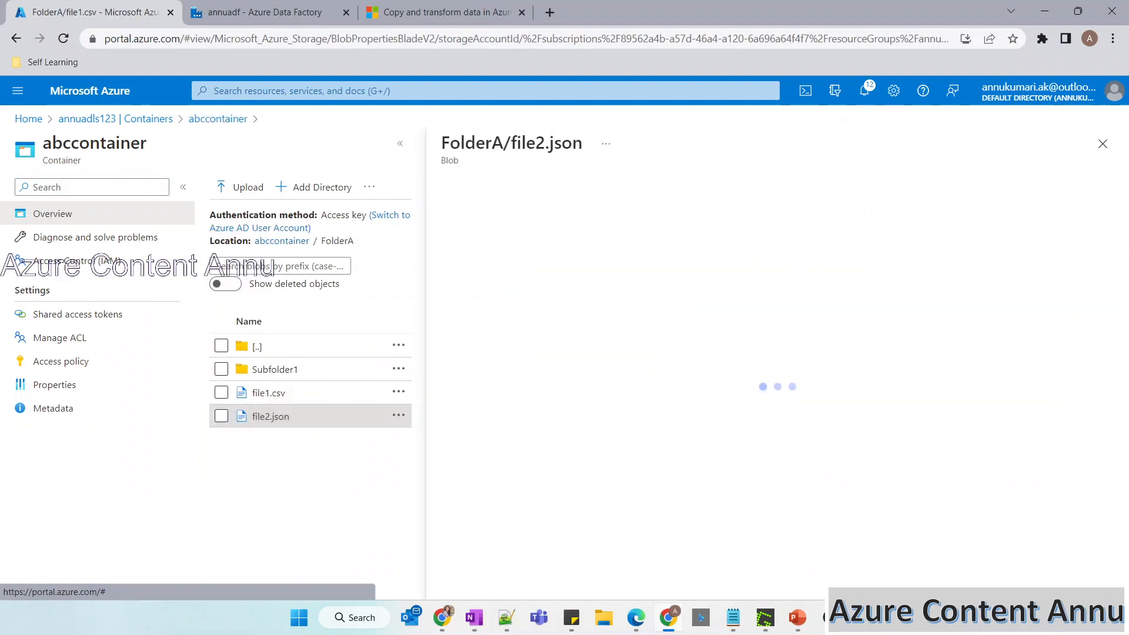
click(1103, 144)
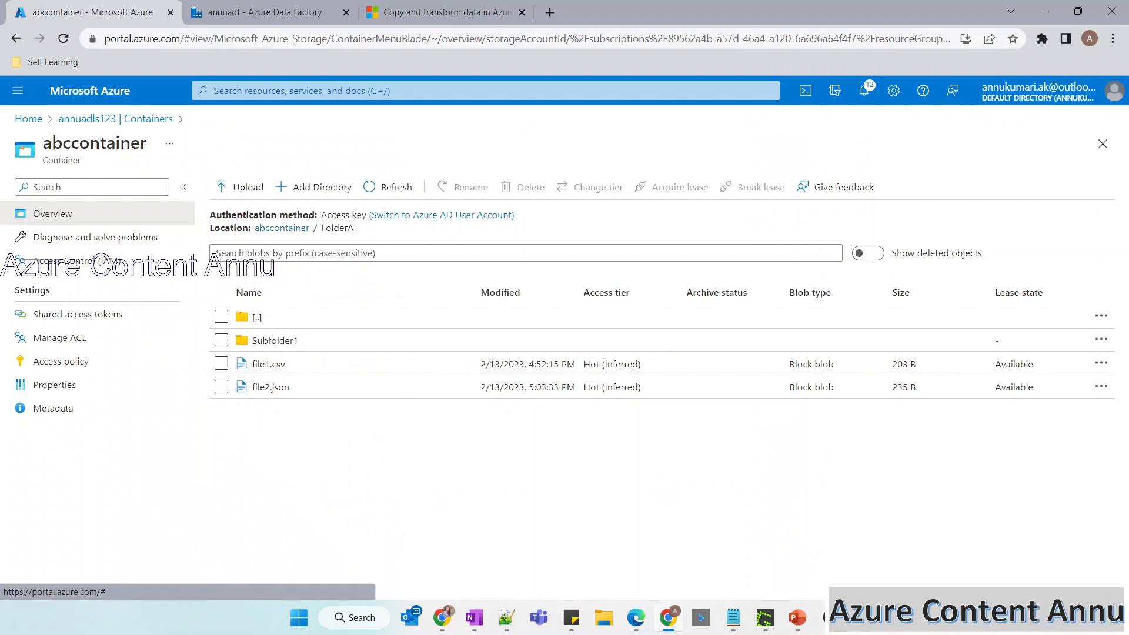
Mark Subfolder1 and its files in the slide's first example, and open Subfolder1 in the container for comparison.
key(alt+Tab)
drag(755, 117, 805, 111)
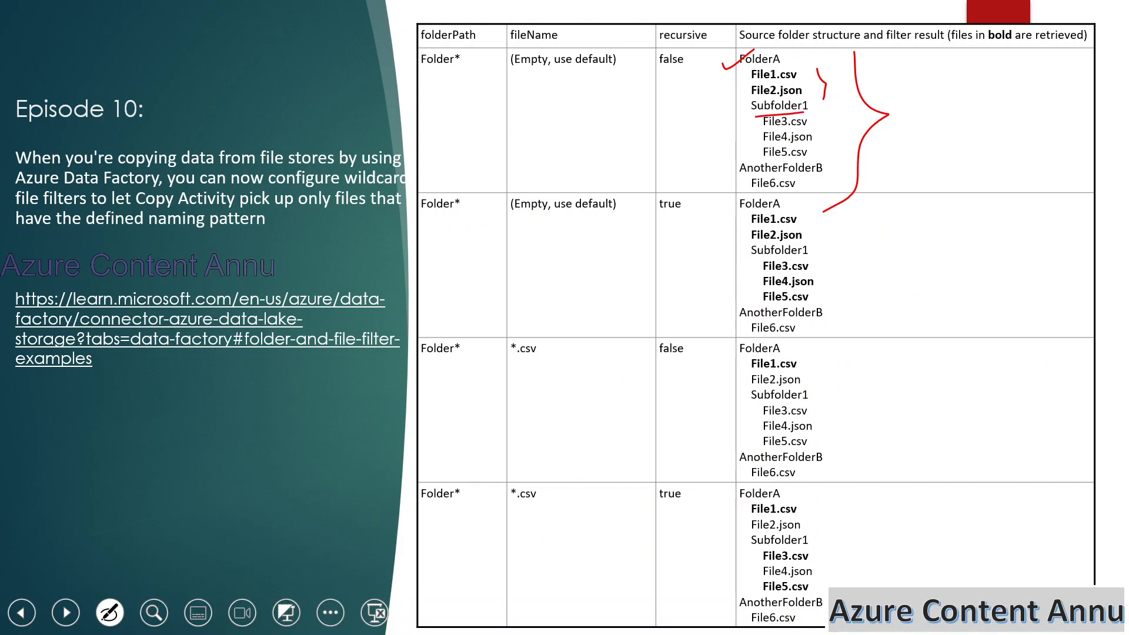
key(alt+Tab)
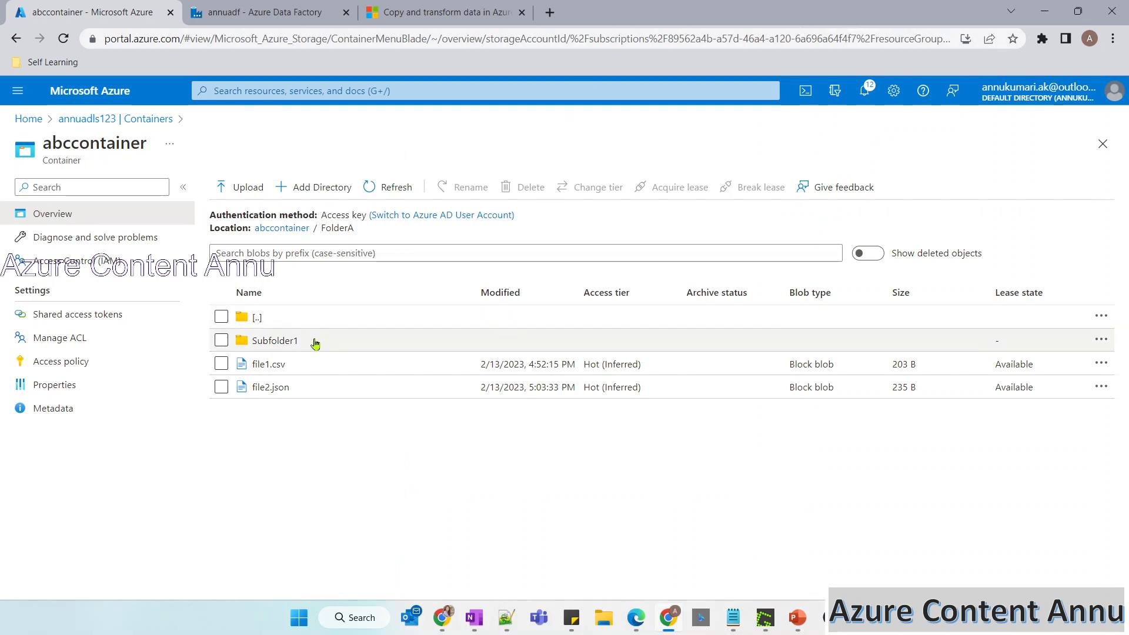
key(alt+Tab)
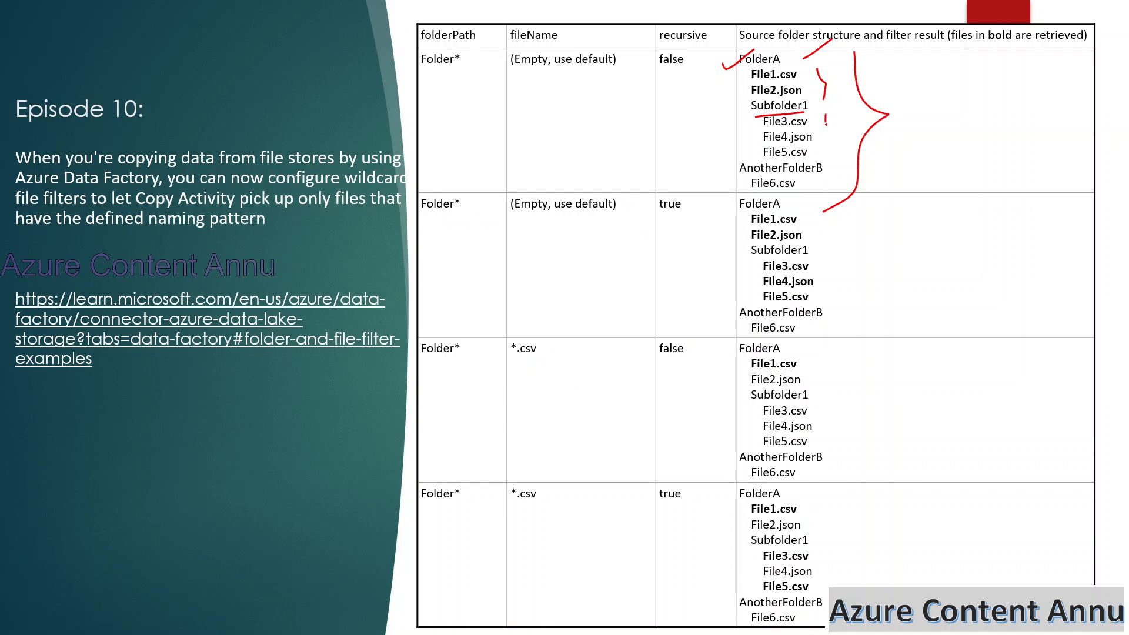
drag(826, 116, 821, 159)
key(alt+Tab)
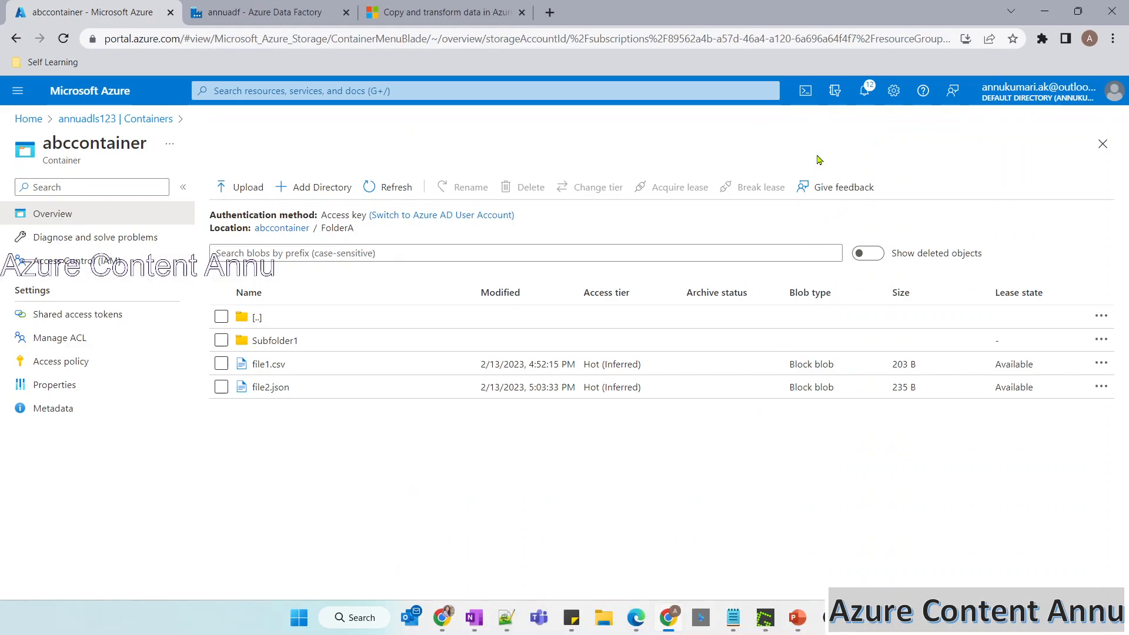
click(408, 343)
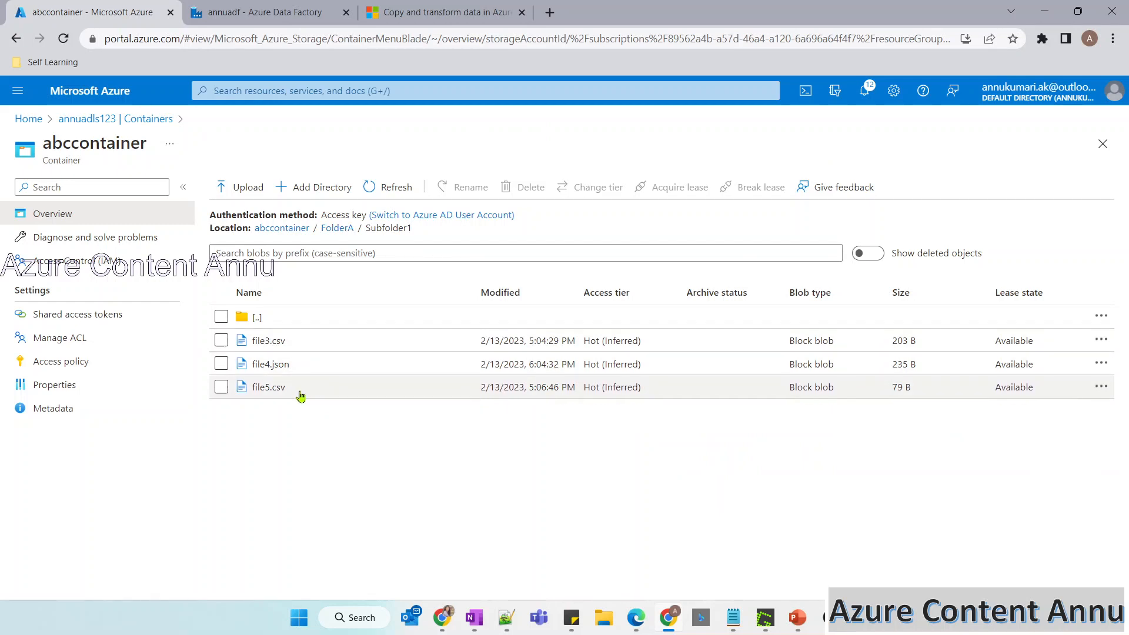
Circle the FolderA structure on the slide and tick AnotherFolderB, then open AnotherFolderB in abccontainer.
key(alt+Tab)
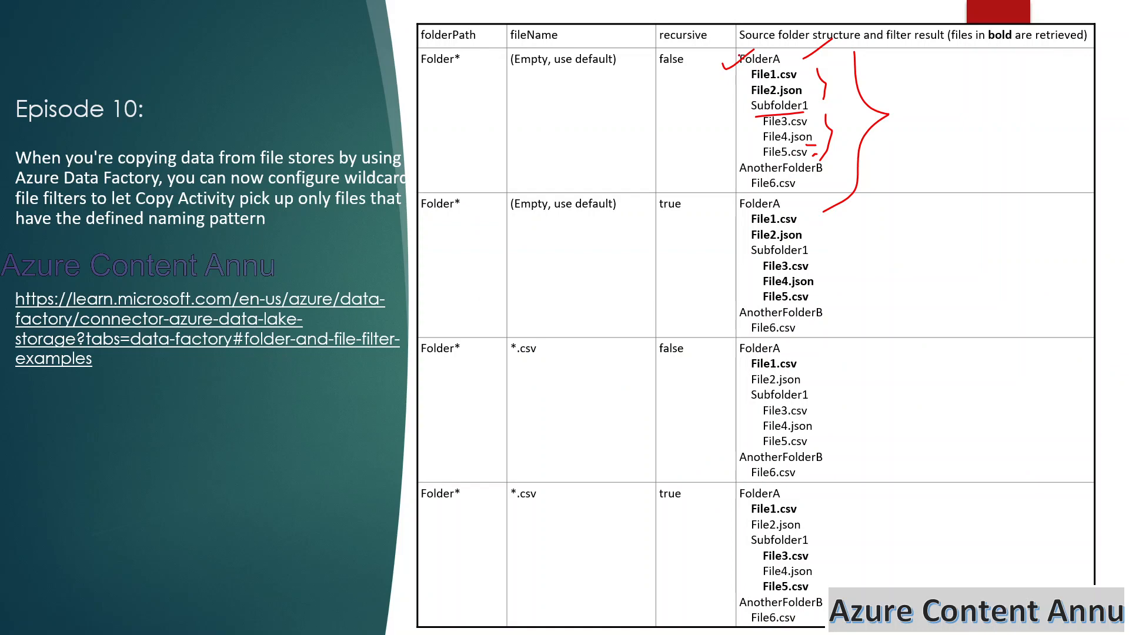
mouse_move(734, 62)
mouse_down()
mouse_move(803, 157)
mouse_move(779, 45)
mouse_move(738, 53)
mouse_up()
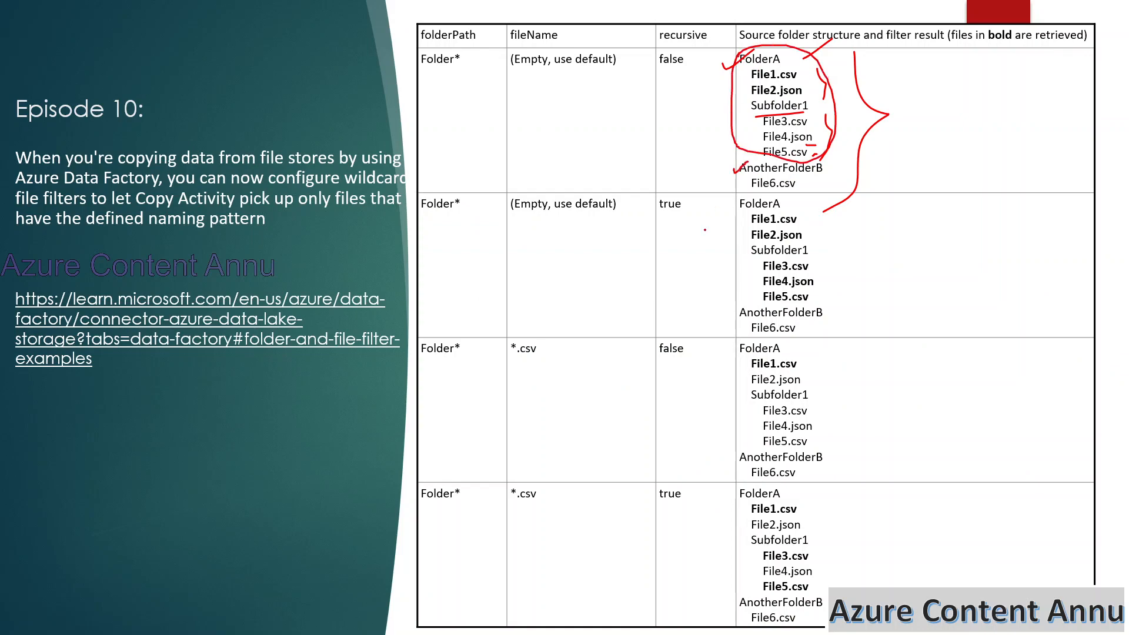
key(alt+Tab)
click(323, 229)
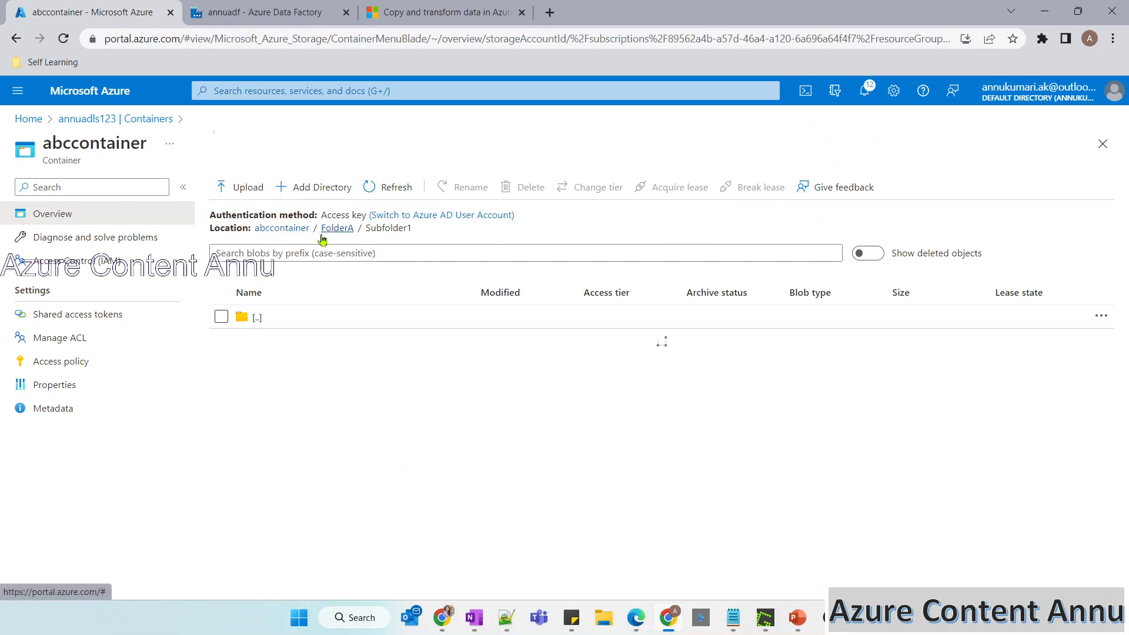
click(269, 230)
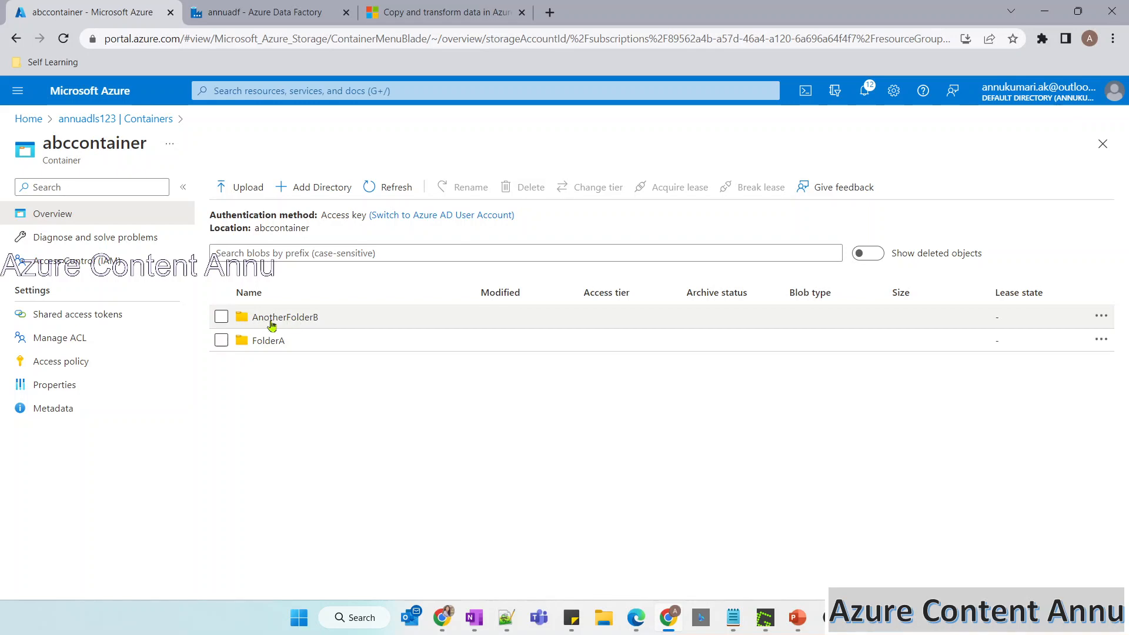
key(alt)
click(274, 321)
Tick File6.csv in the slide's first example and compare it with the contents of AnotherFolderB.
key(alt+Tab)
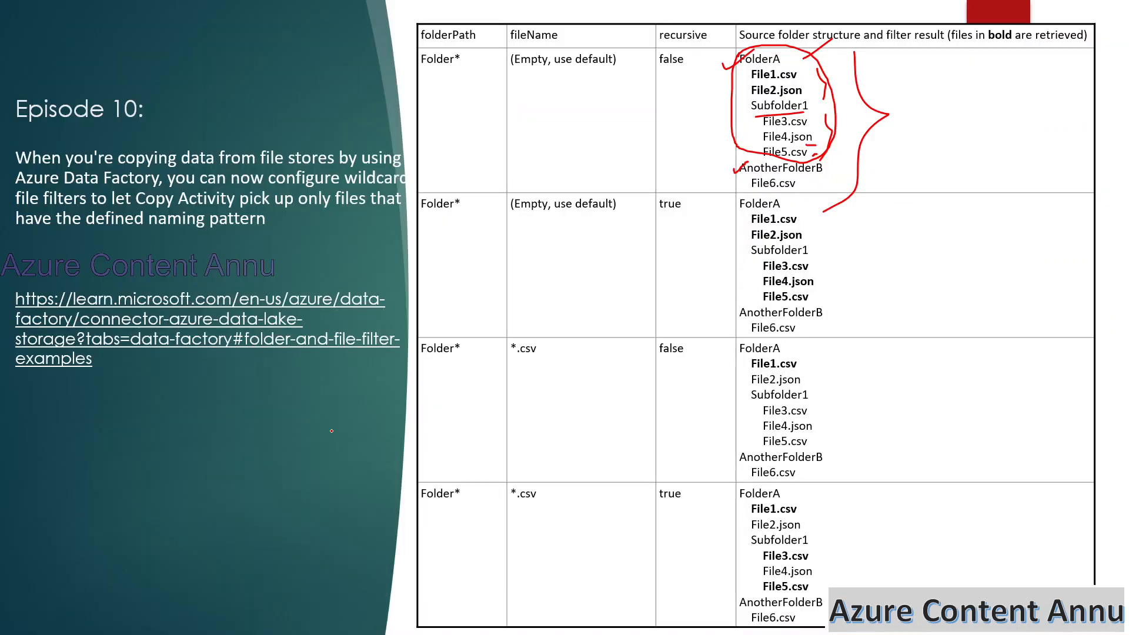
drag(806, 187, 834, 173)
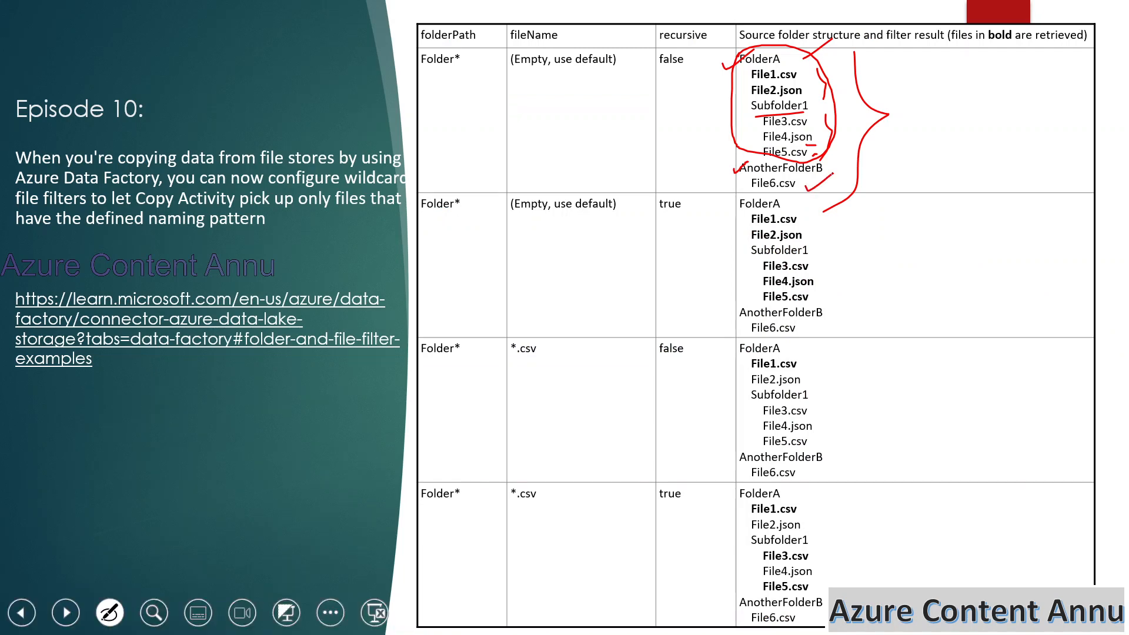
key(alt+Tab)
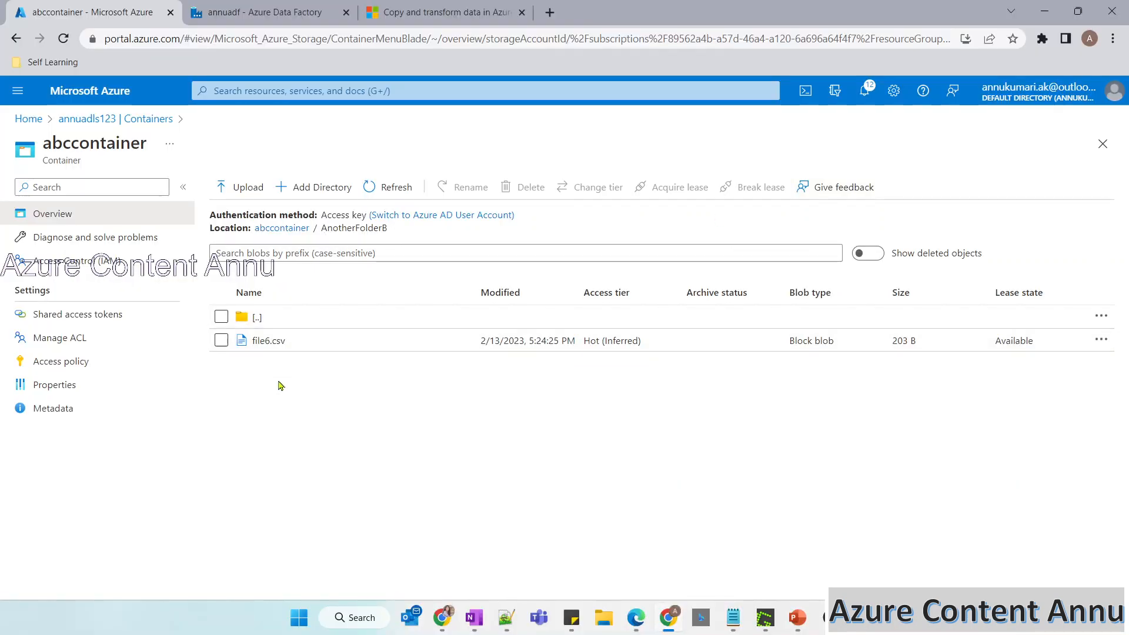
Draw braces along the folderPath, fileName and recursive columns on the slide and tick each of the four result rows.
key(alt+Tab)
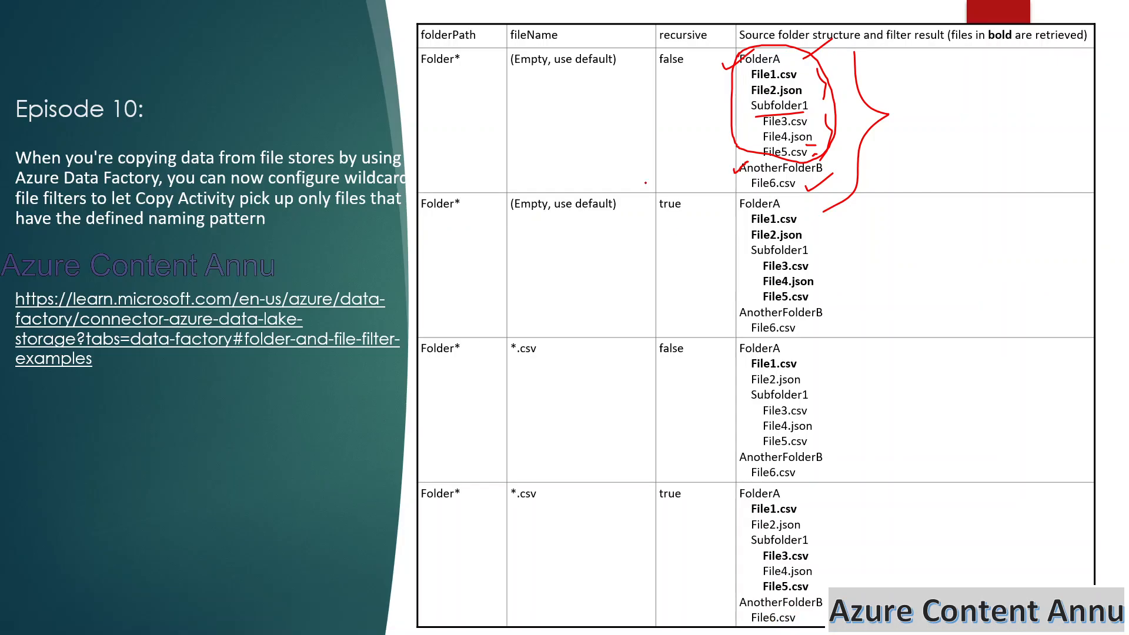
drag(491, 102, 512, 550)
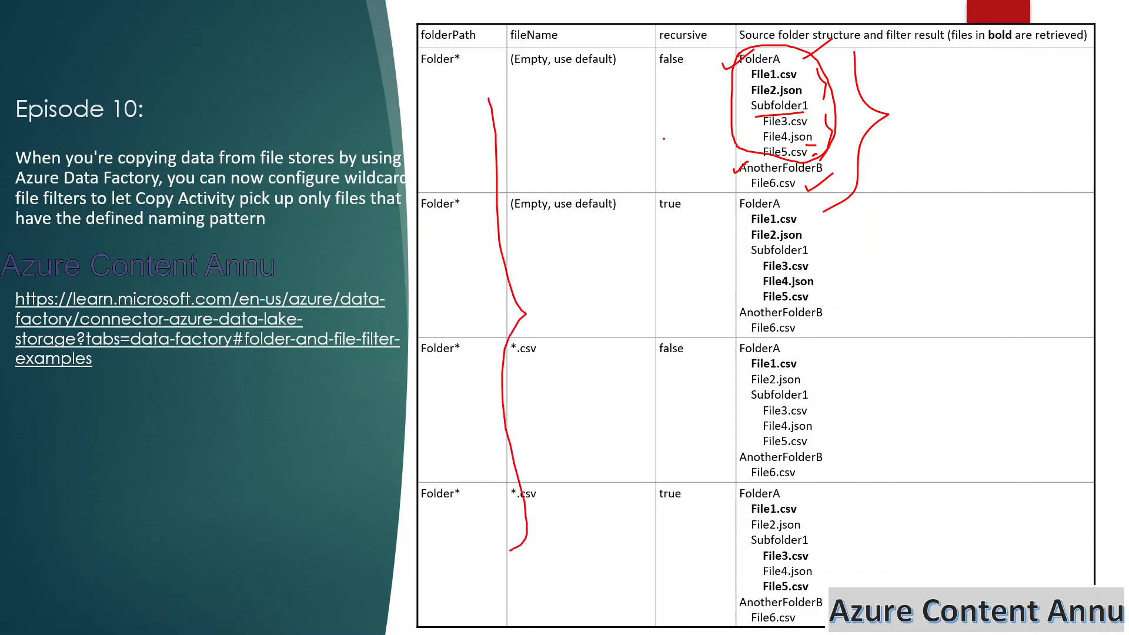
drag(624, 152, 625, 472)
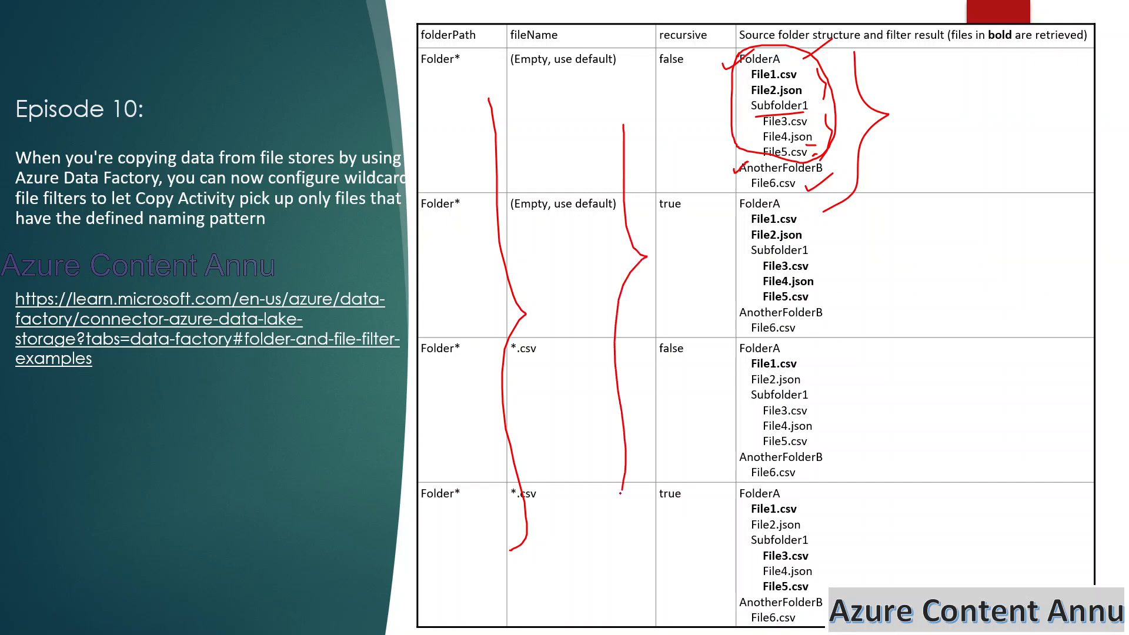
drag(708, 226, 728, 430)
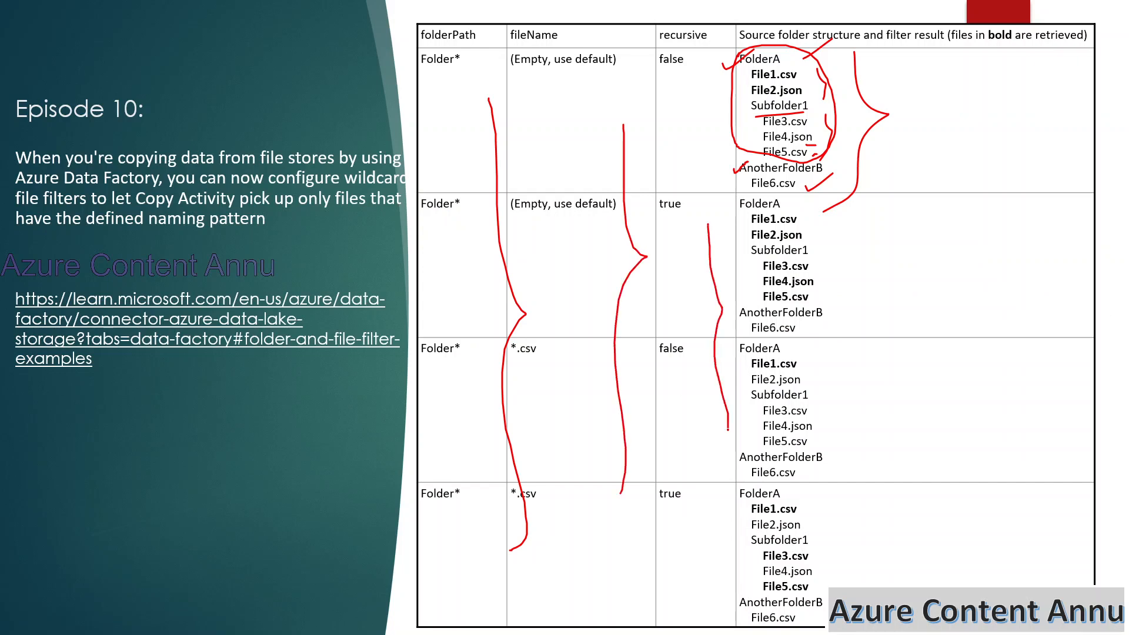
drag(886, 173, 944, 147)
drag(898, 284, 944, 259)
drag(897, 386, 937, 352)
drag(925, 486, 937, 470)
Erase all ink on the slide and switch back to the browser.
click(72, 623)
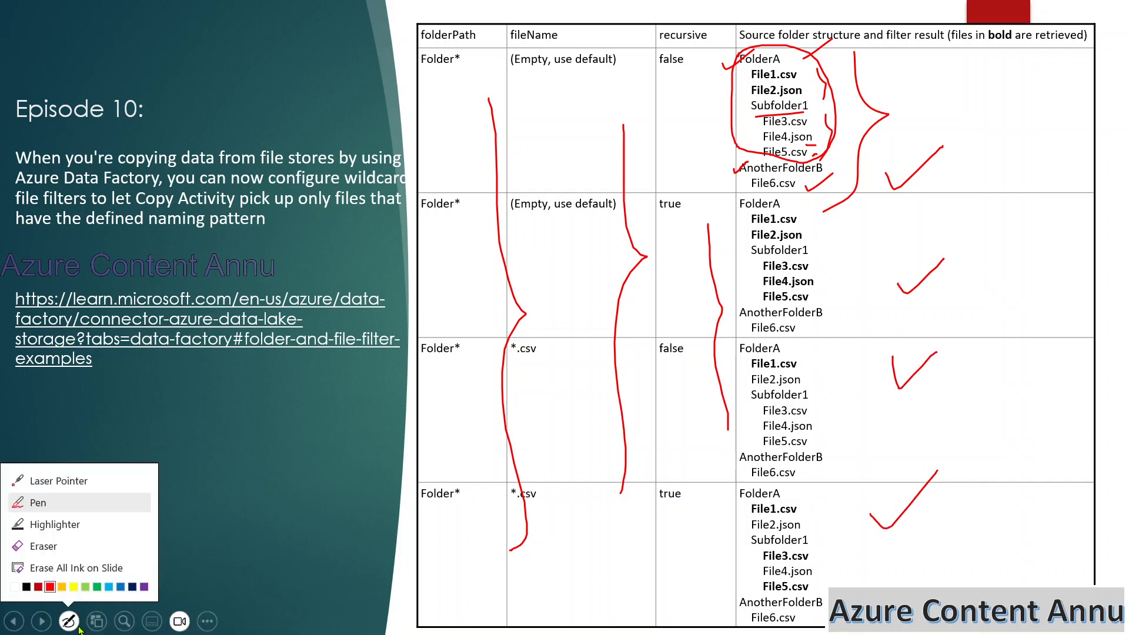
click(58, 565)
key(alt+Tab)
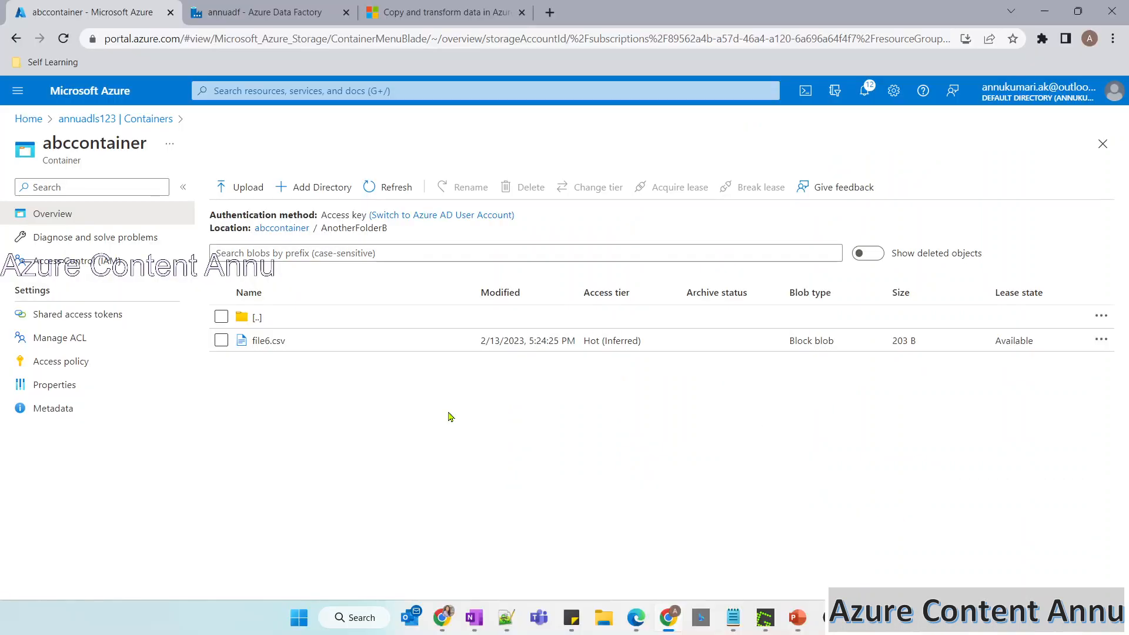
Create a new Data Factory pipeline with a Copy data activity and show the activity's source settings.
click(257, 14)
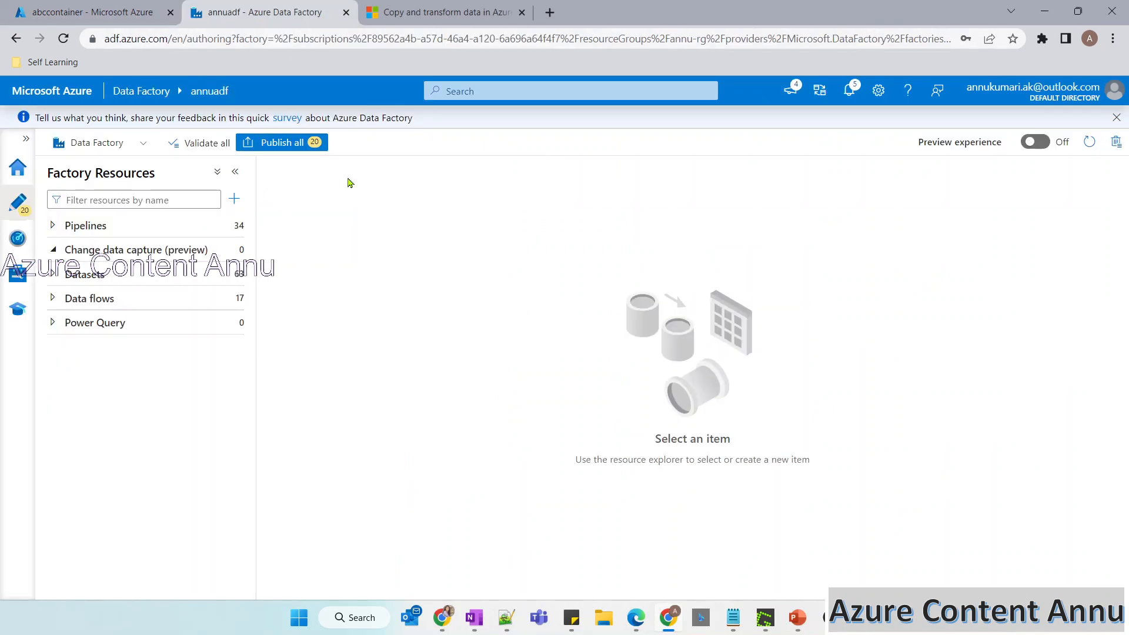
click(234, 199)
mouse_move(306, 221)
click(424, 219)
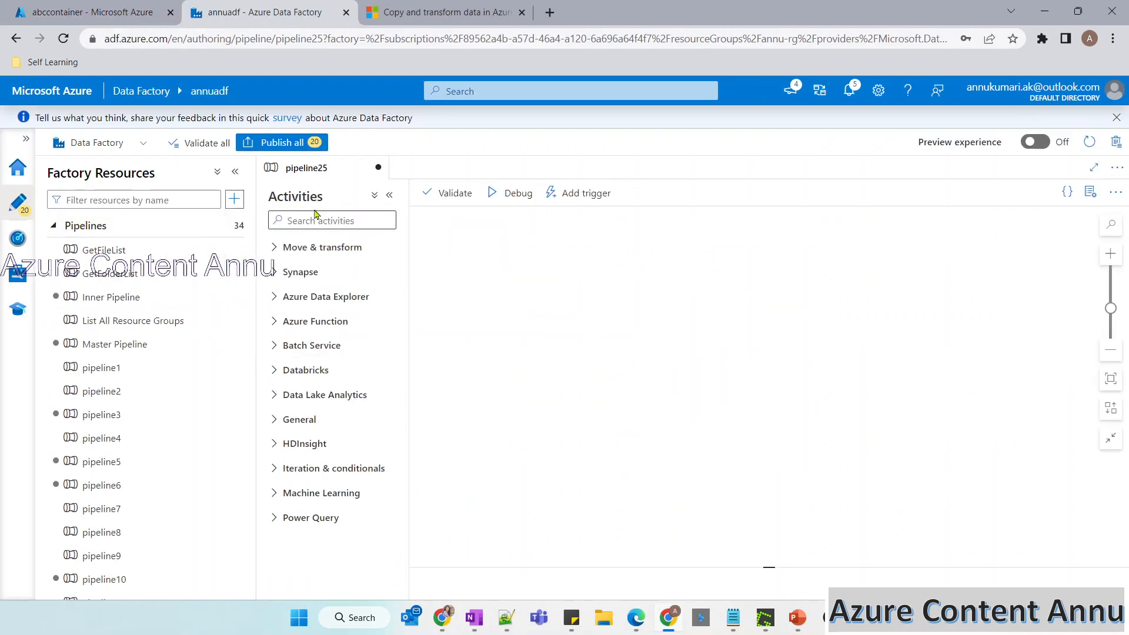
click(317, 215)
text(cOP)
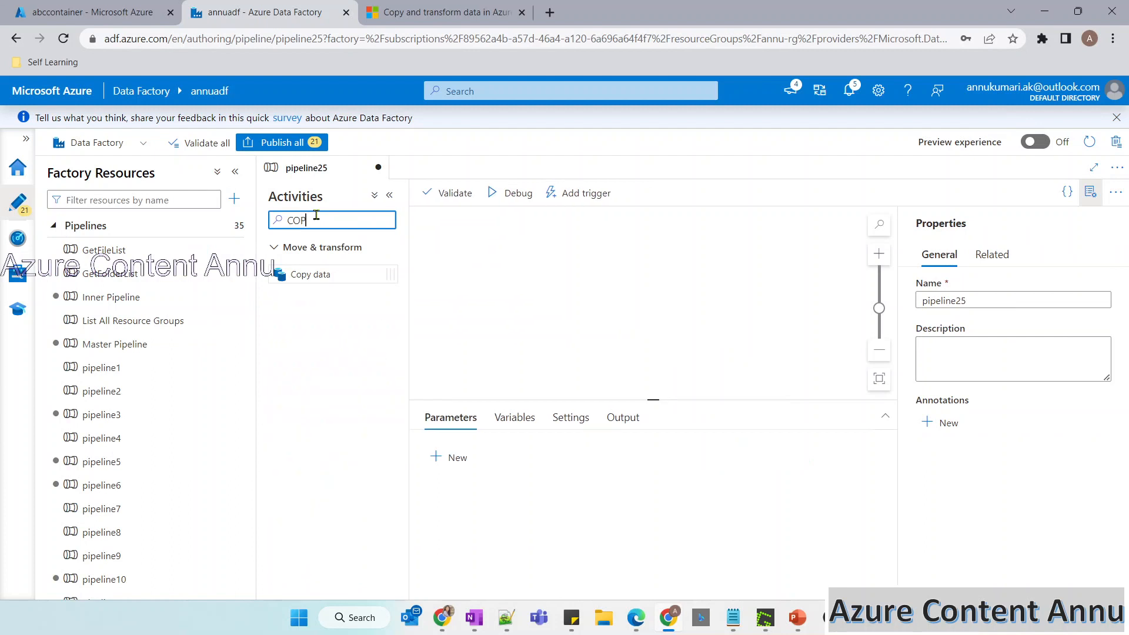
drag(303, 274, 579, 297)
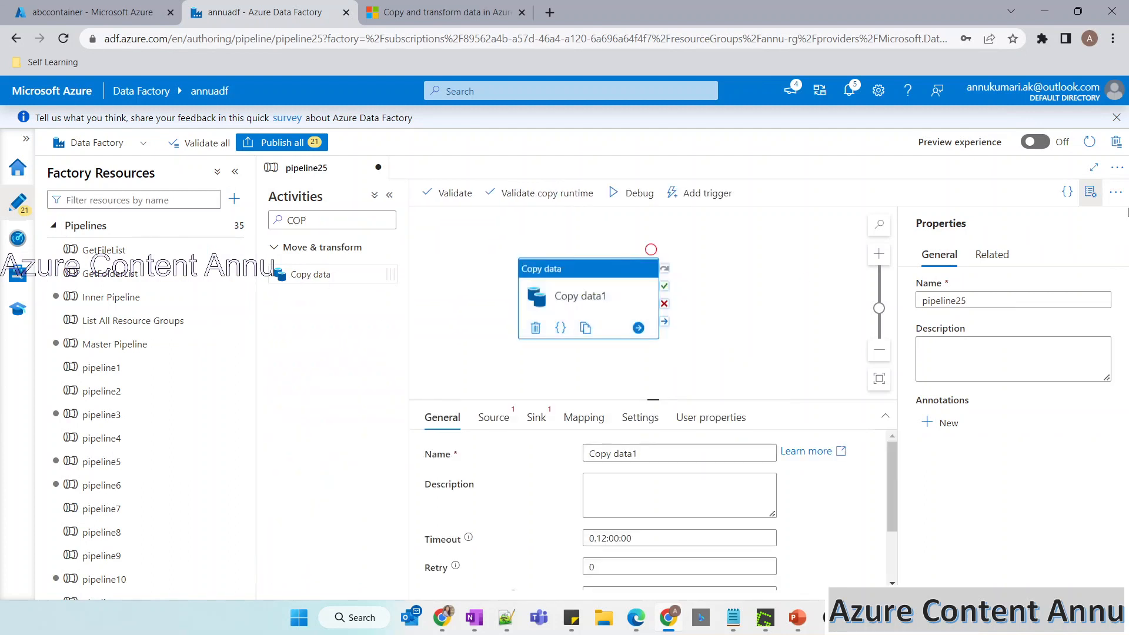
click(1093, 191)
click(493, 417)
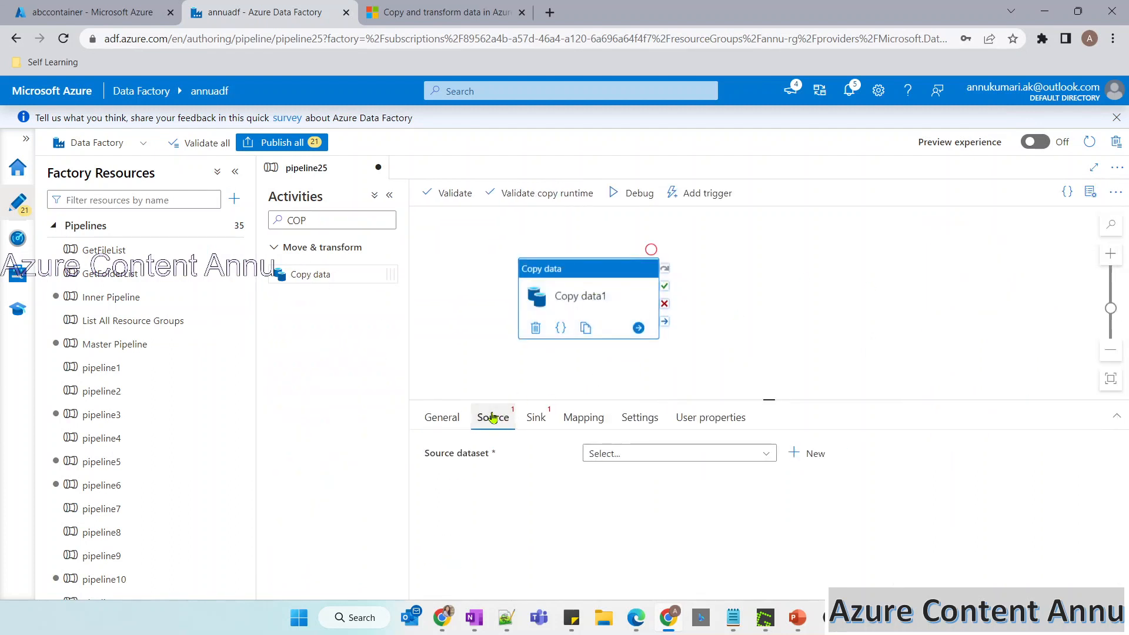
click(391, 198)
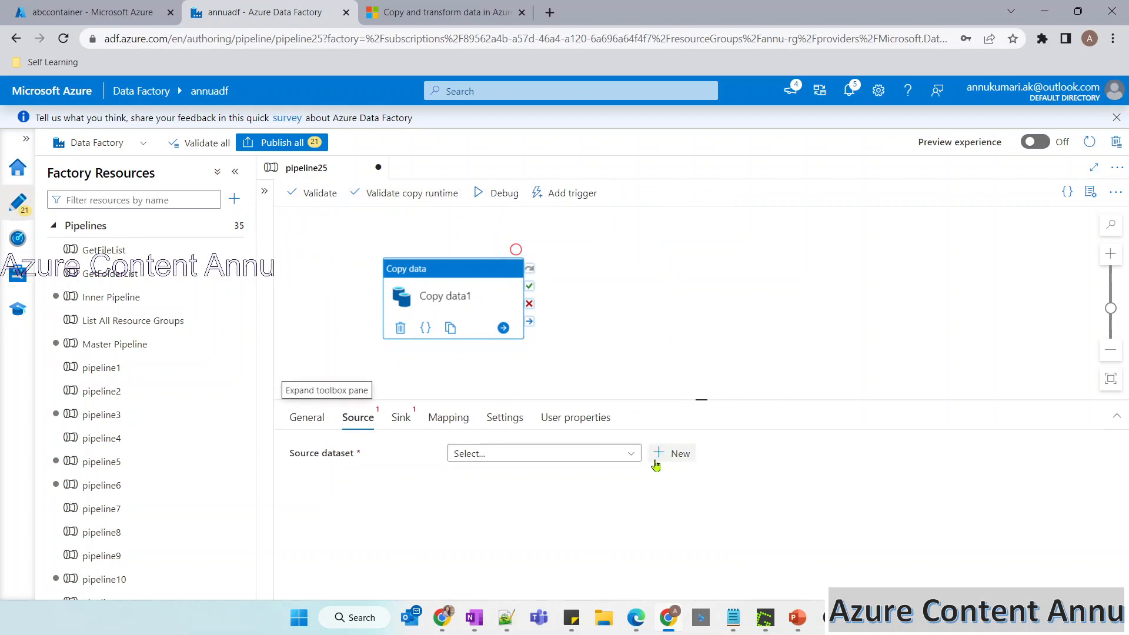
Check the container list of the storage account for abccontainer and return to the pipeline.
click(130, 18)
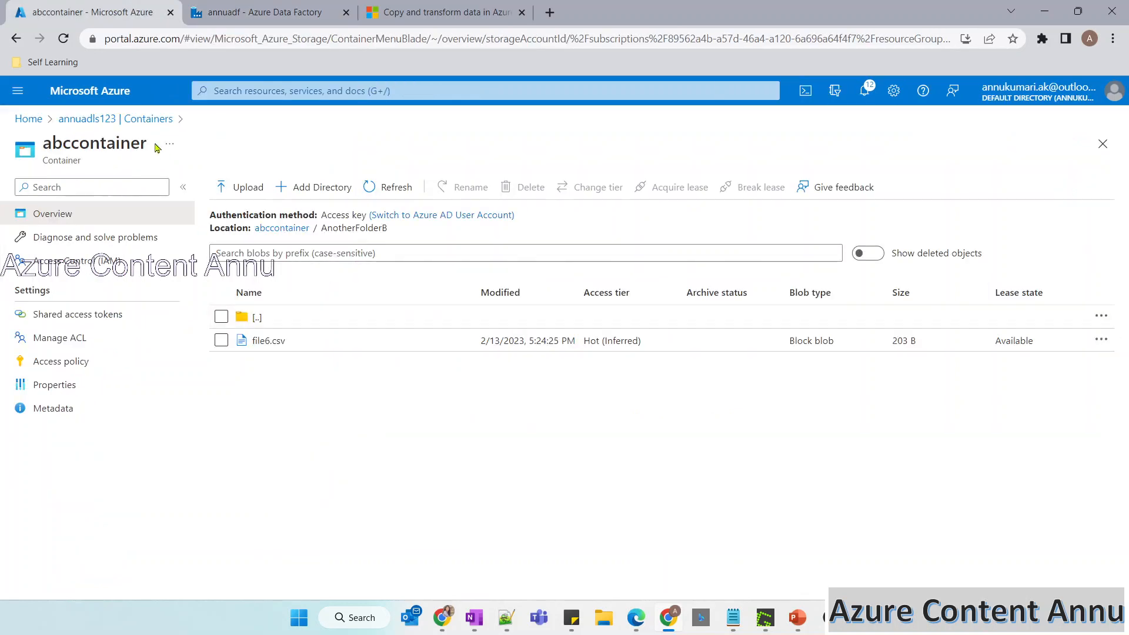
click(127, 120)
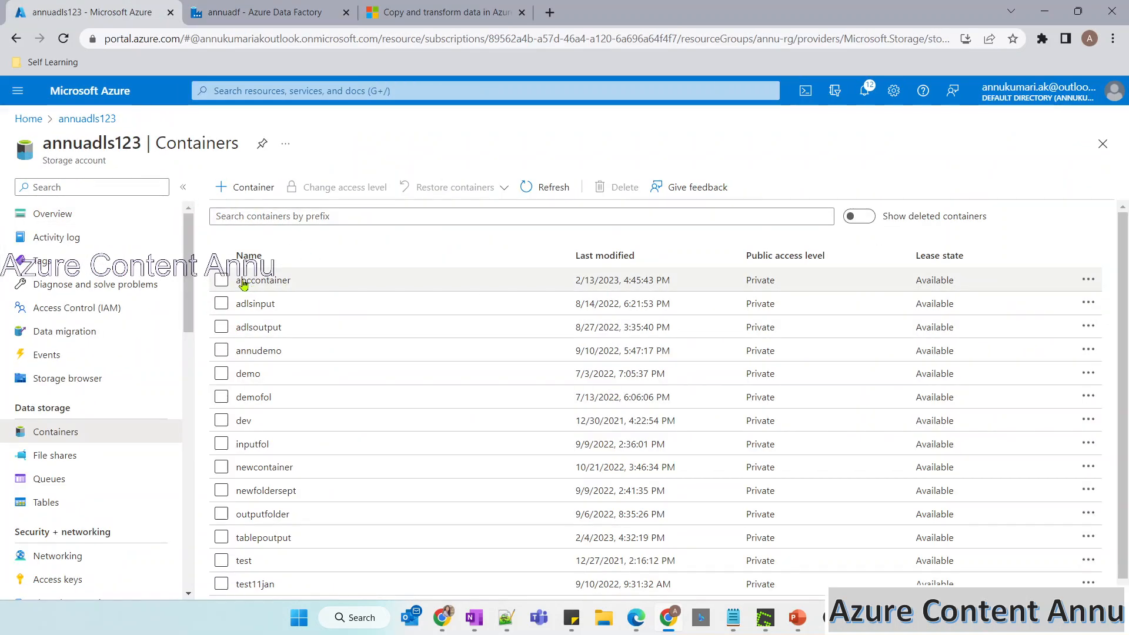
click(265, 17)
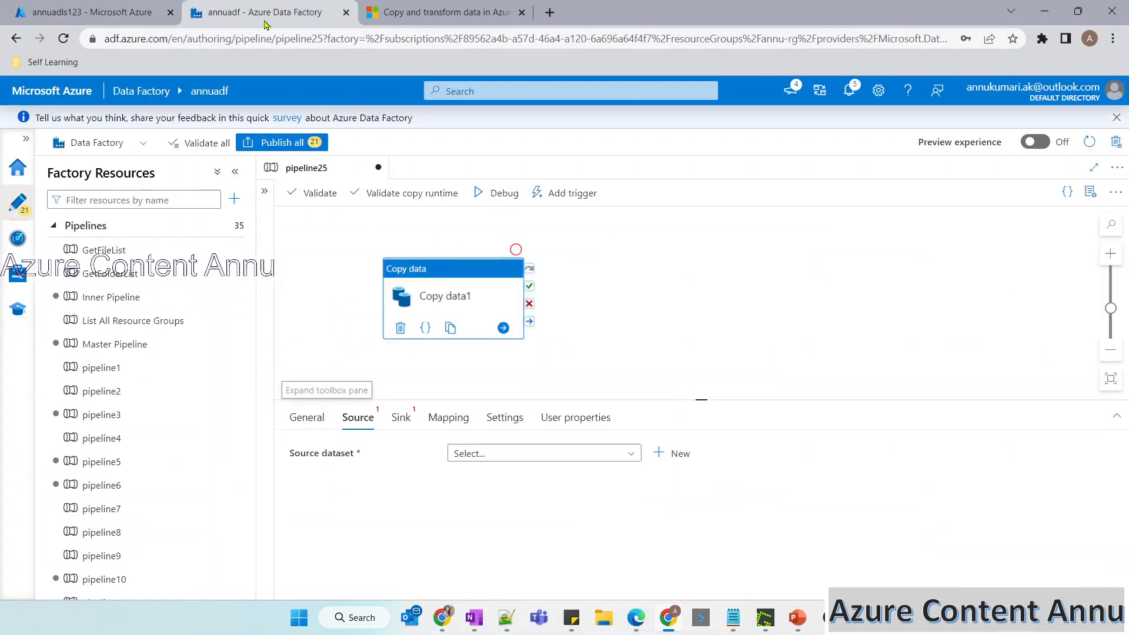
Start a new source dataset with Azure Data Lake Storage Gen2 as the data store and proceed to format selection.
click(679, 454)
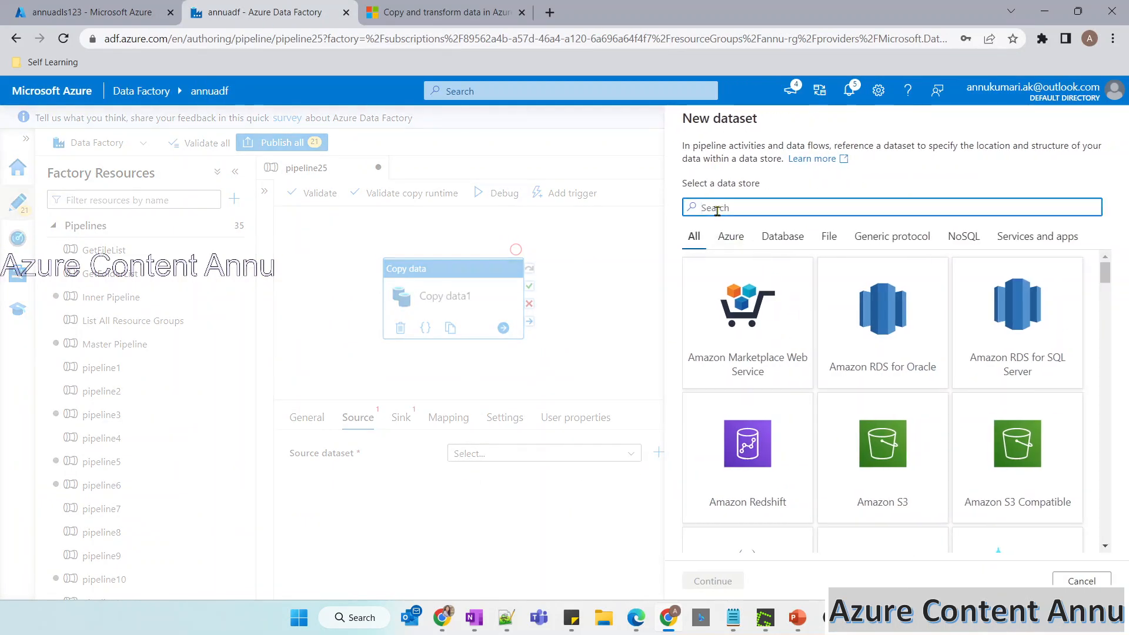
text(GEN)
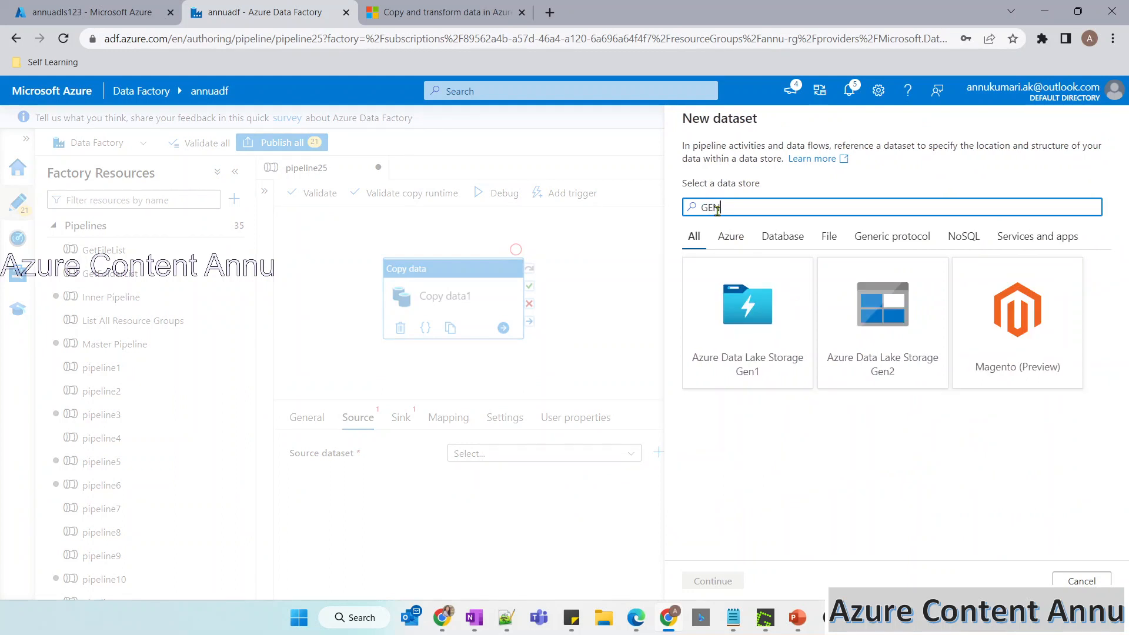
text(2)
click(746, 366)
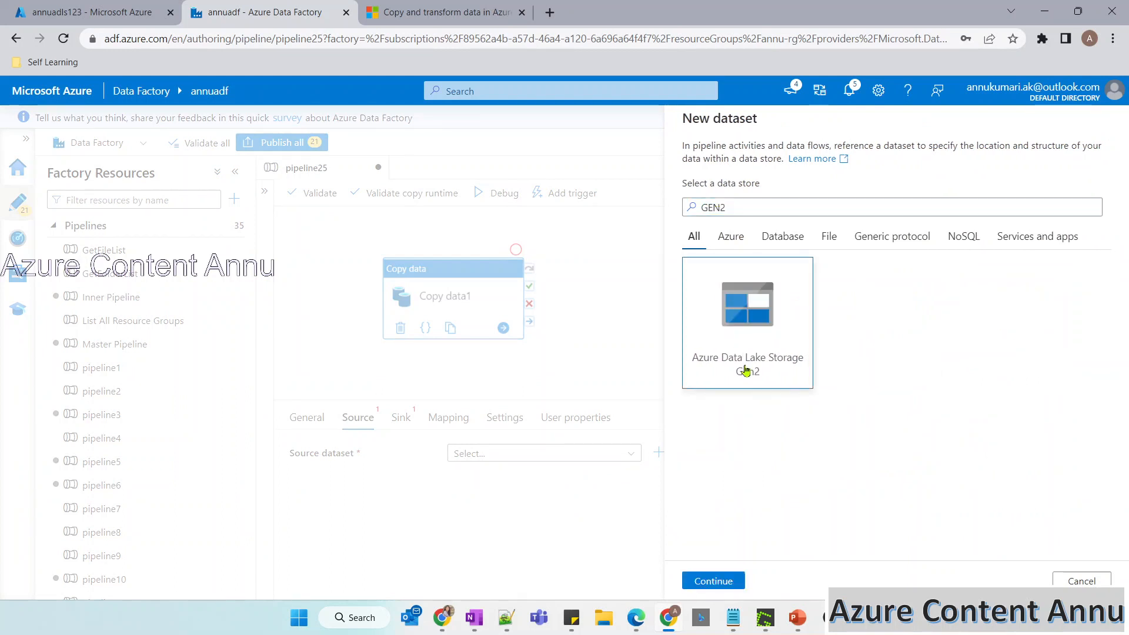
click(714, 581)
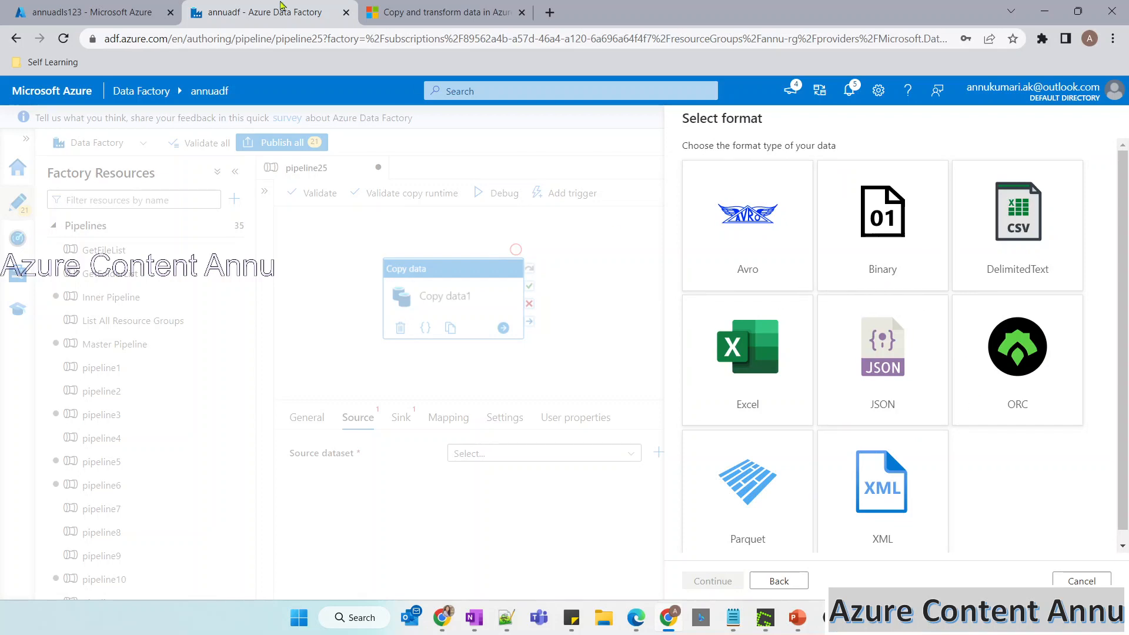
Review the files and subfolder inside FolderA of abccontainer in the Azure portal and return to the pipeline's source dataset setup.
click(159, 6)
click(276, 281)
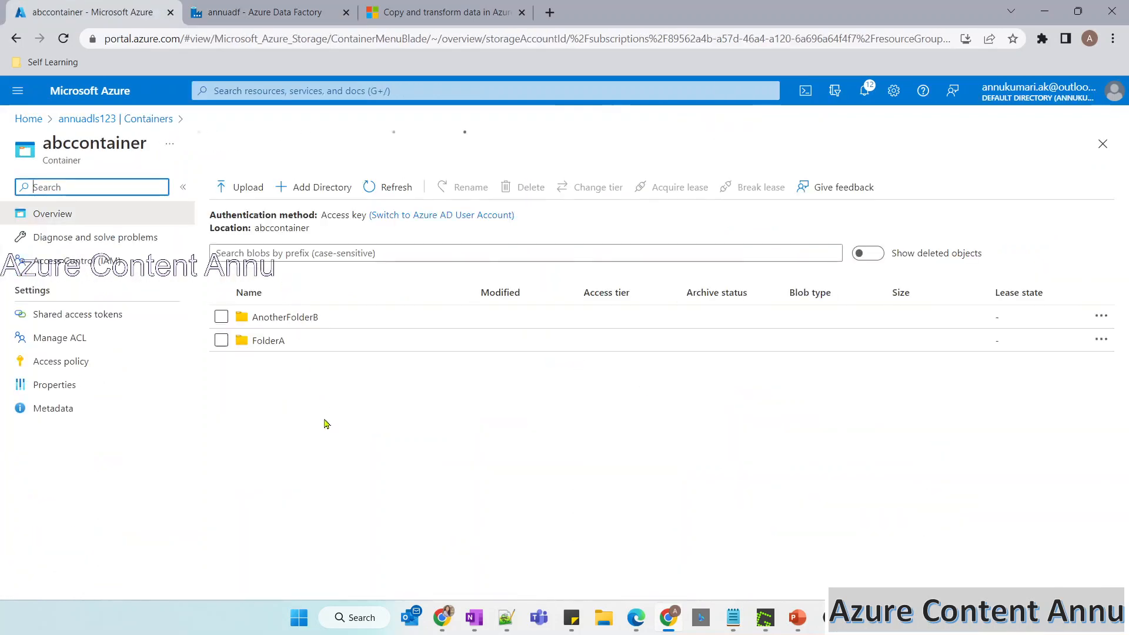
click(265, 340)
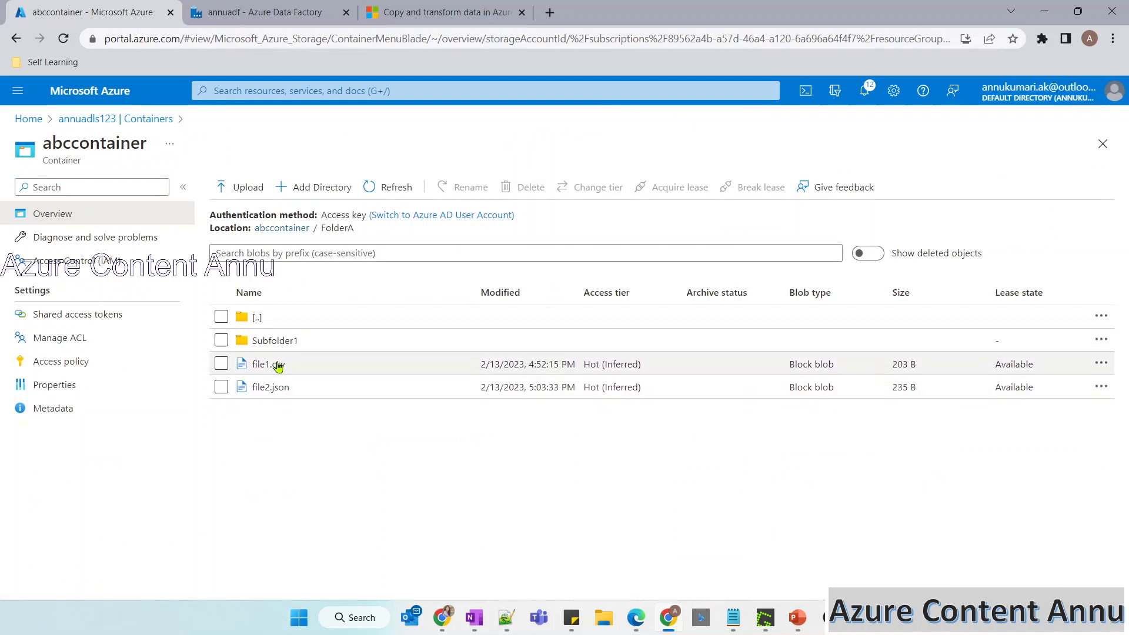
click(286, 10)
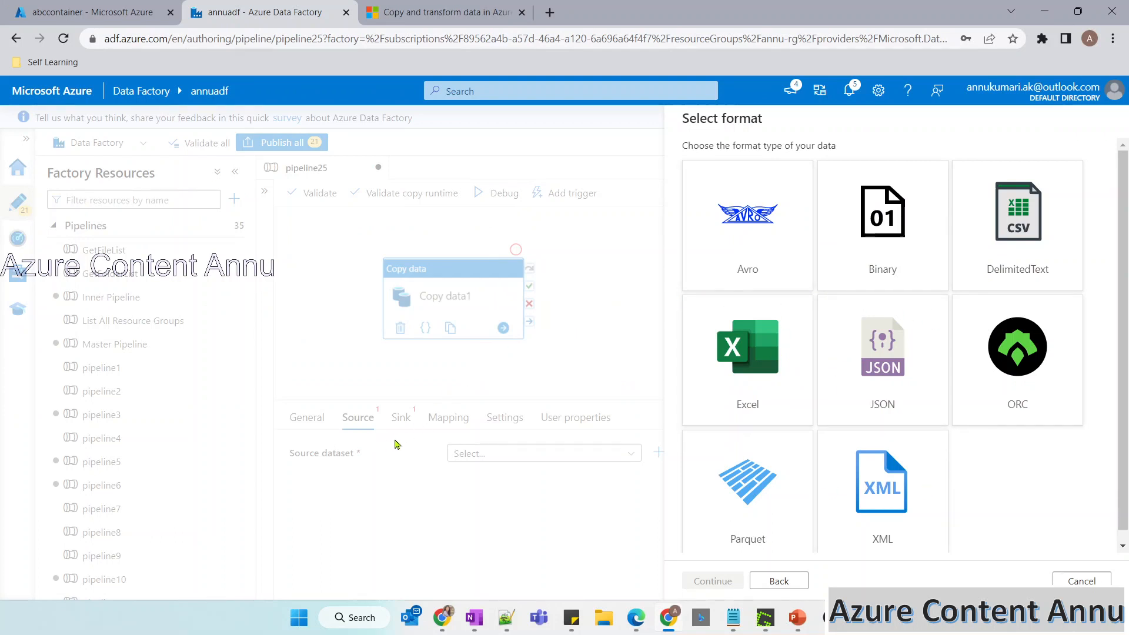
Create the source dataset in Binary format with linked service DS_ADLS and abccontainer as its file path.
click(878, 250)
click(713, 581)
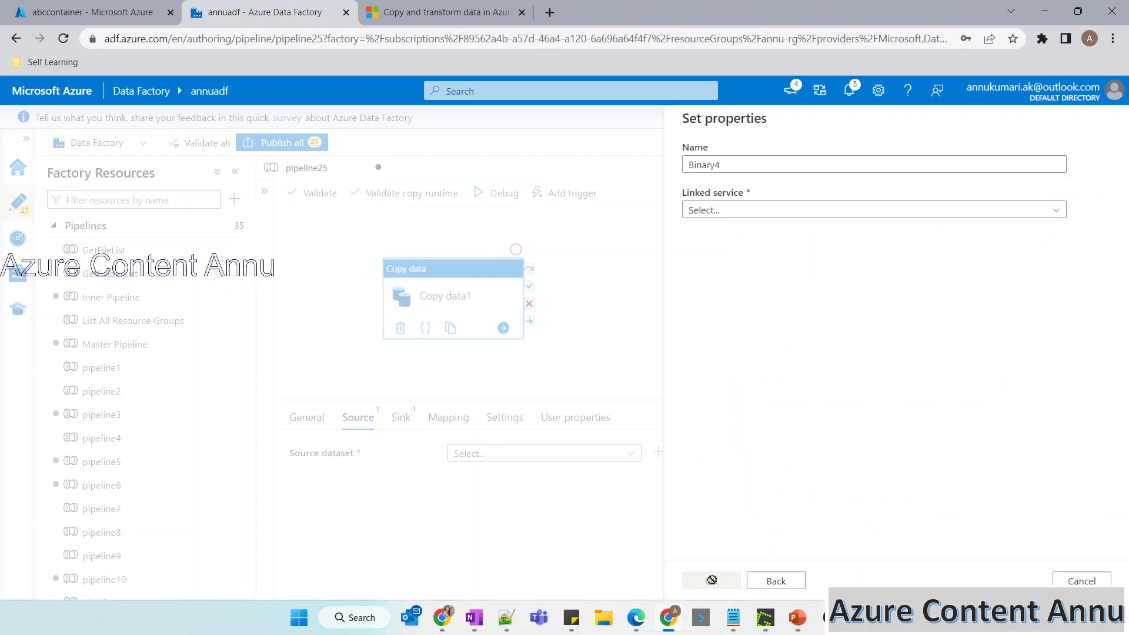
click(713, 206)
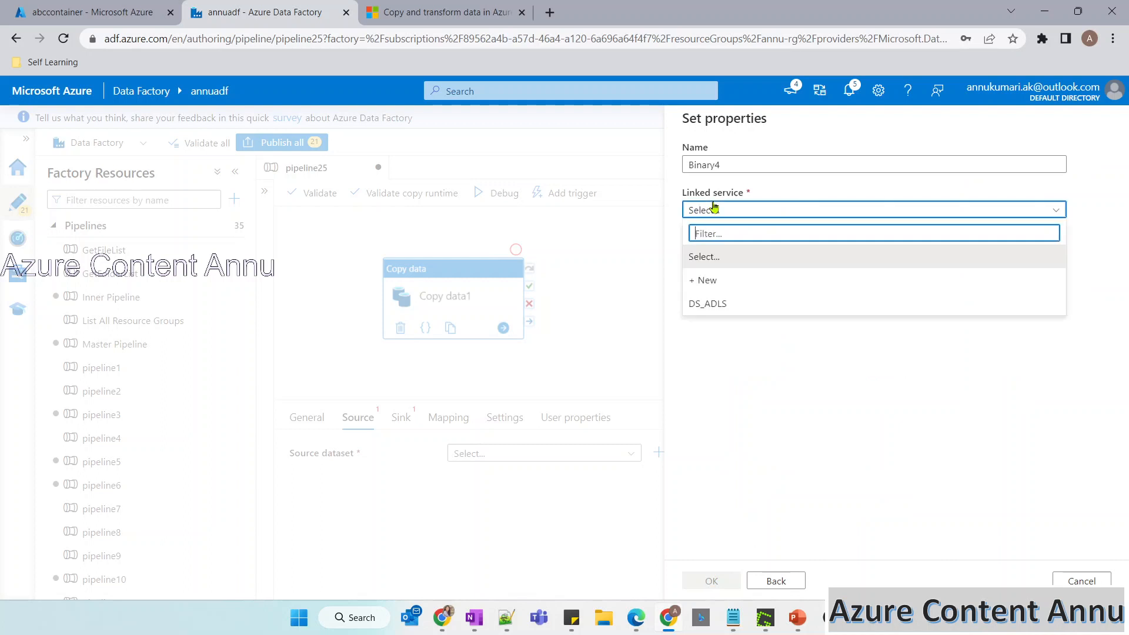
click(736, 304)
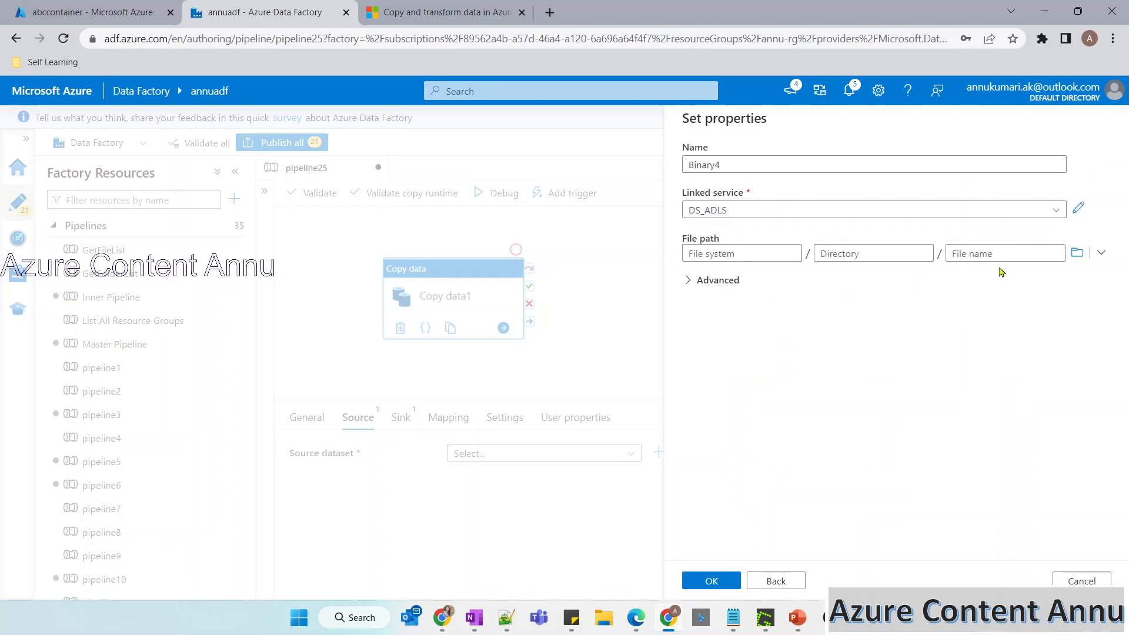
click(1077, 252)
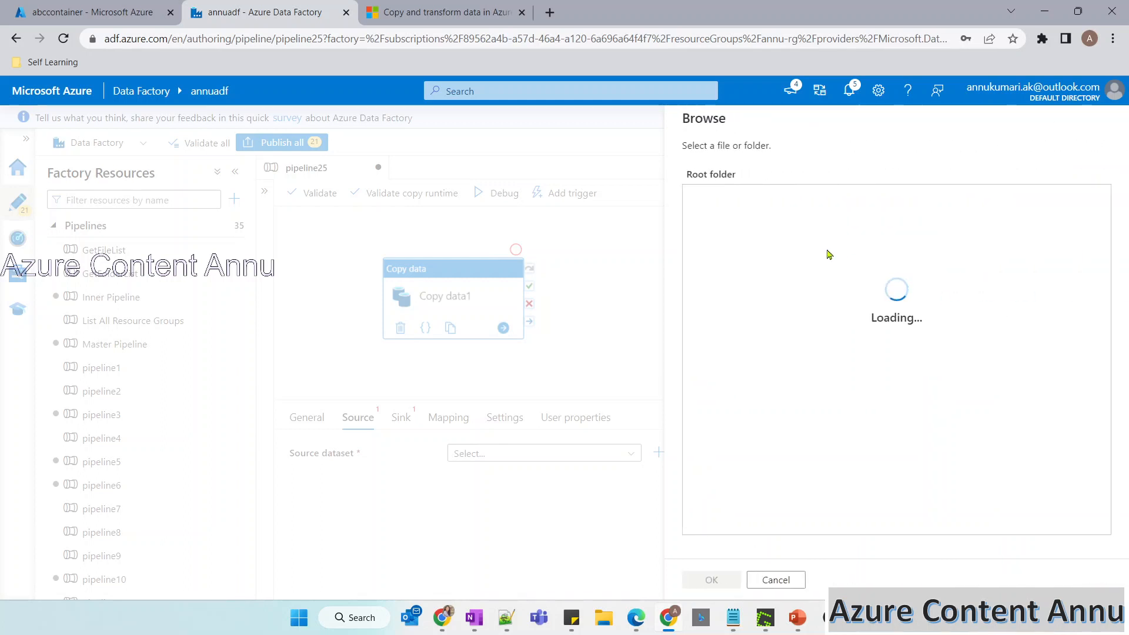
click(720, 198)
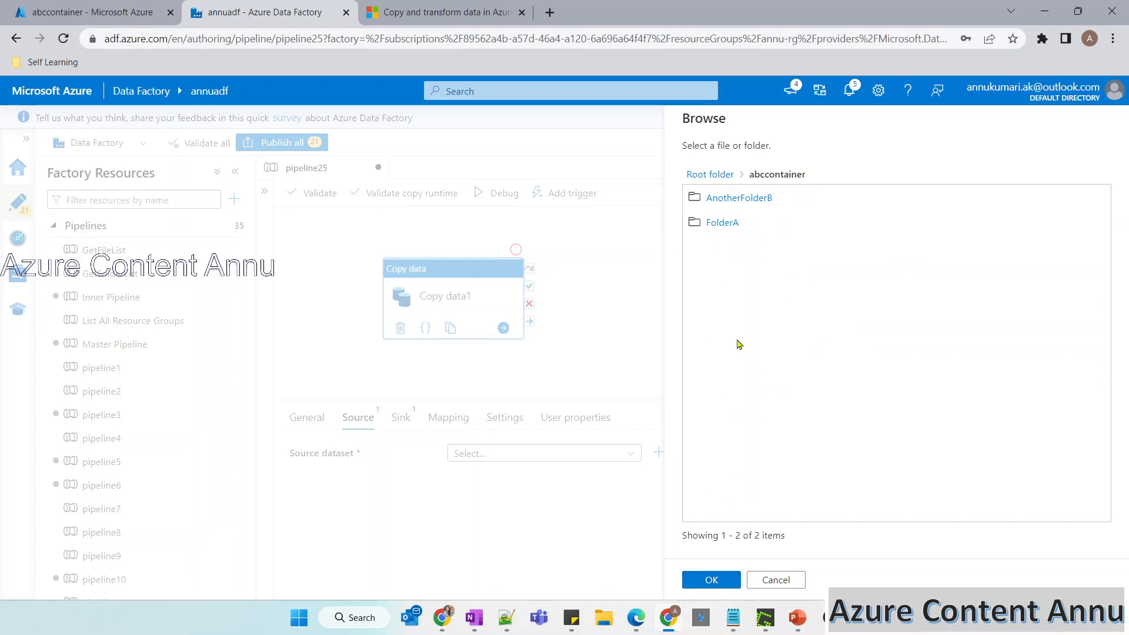
click(702, 581)
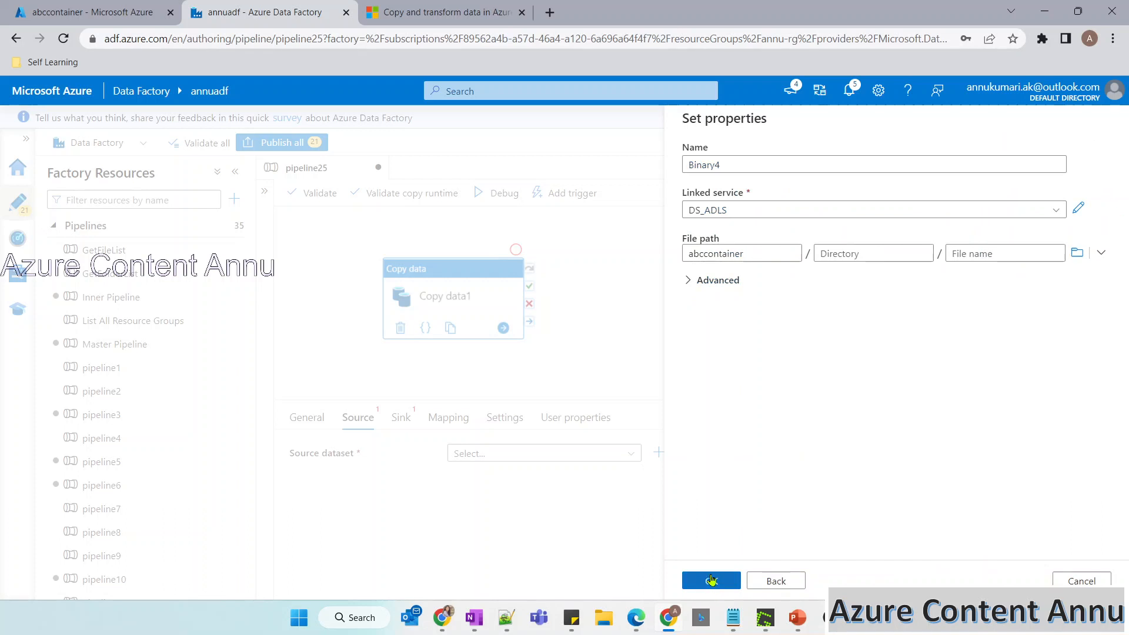
click(710, 581)
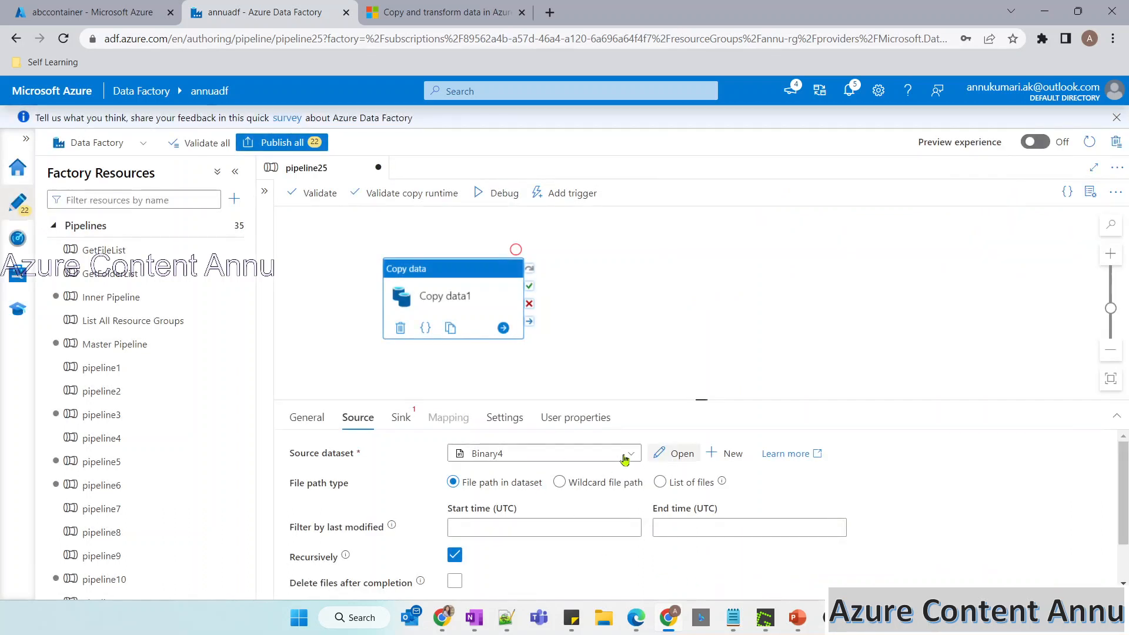
Enlarge the activity settings area and compare the source options of the AzureSqlTable1 and Binary3 datasets.
drag(704, 400, 703, 333)
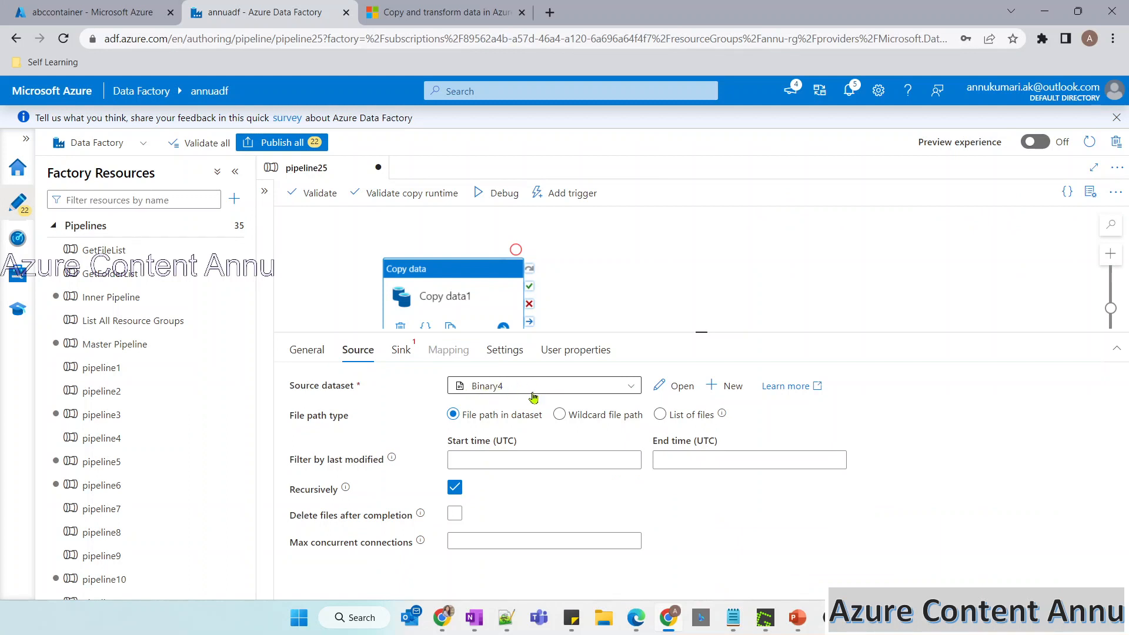
click(594, 420)
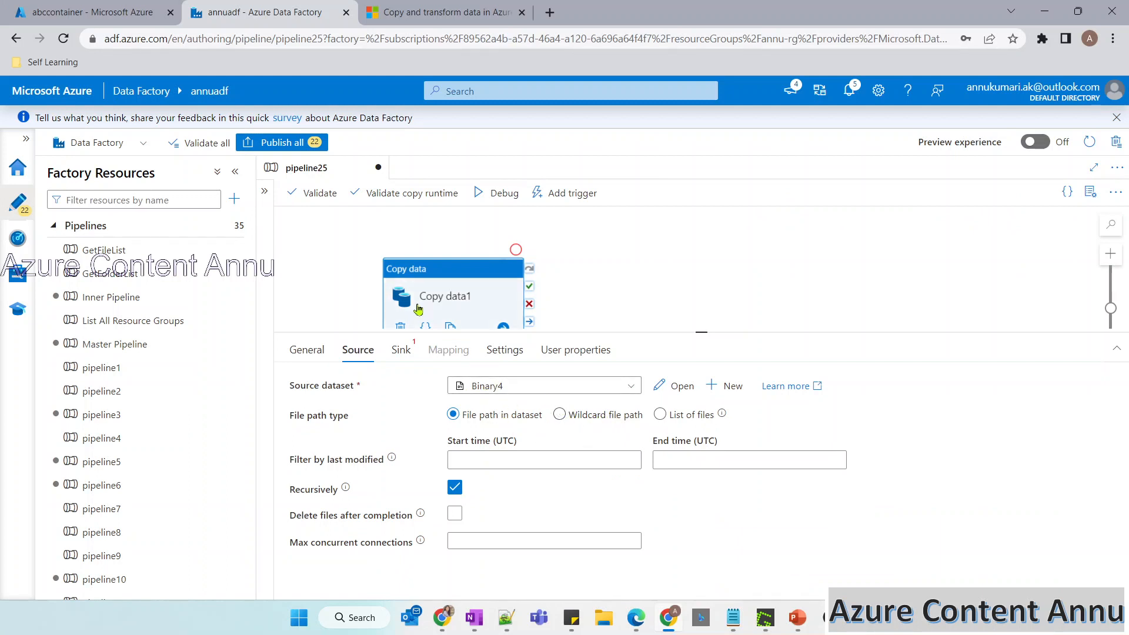
click(513, 388)
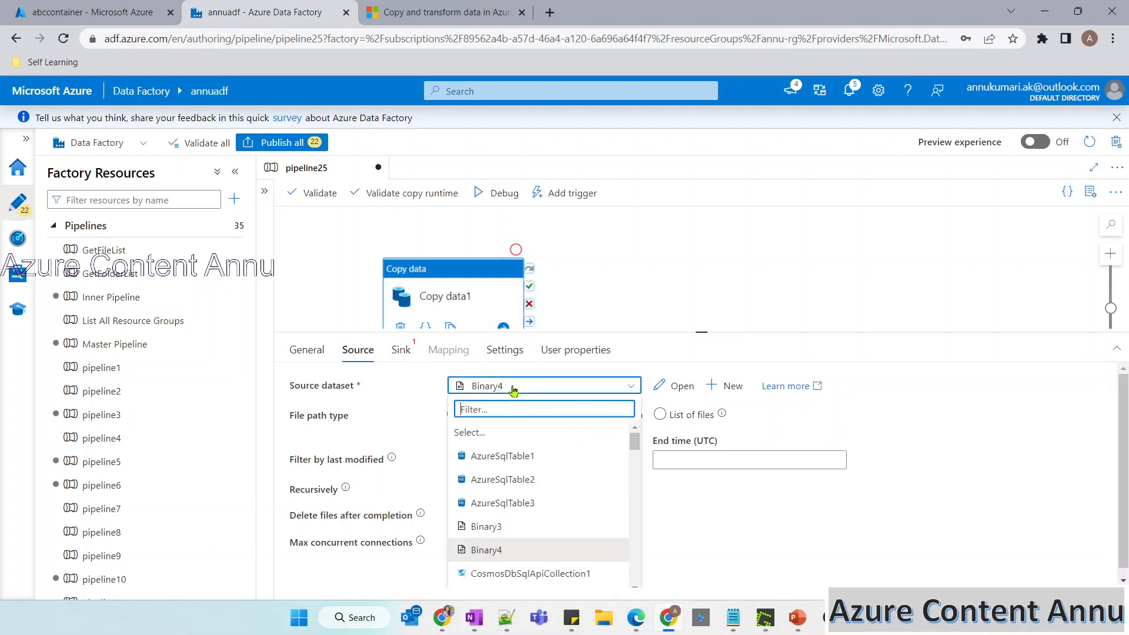
click(505, 455)
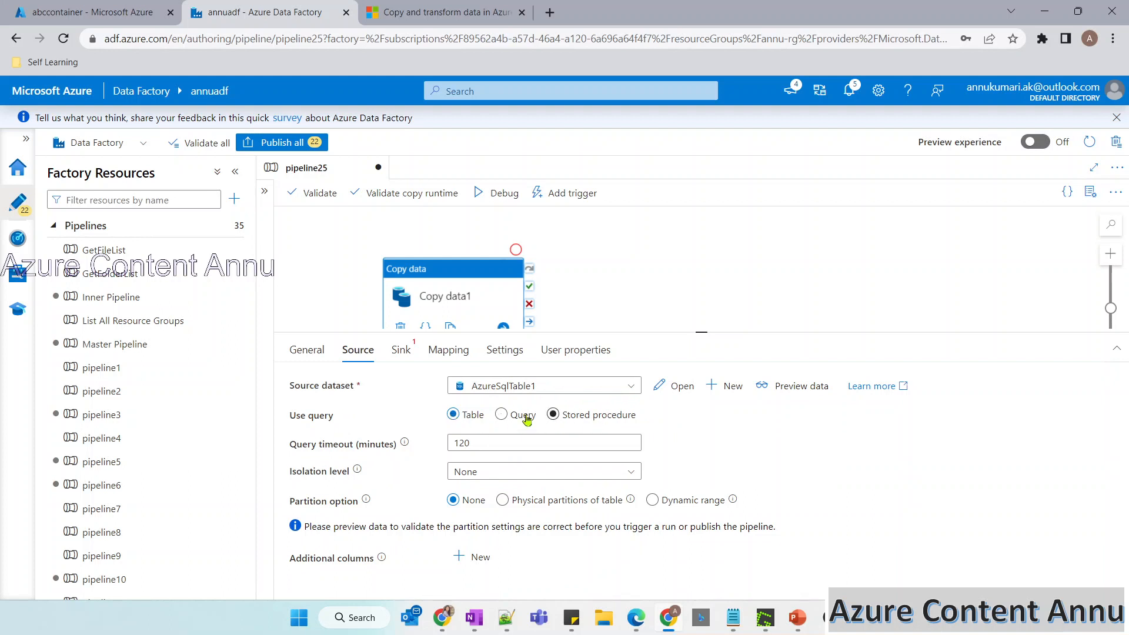
click(538, 388)
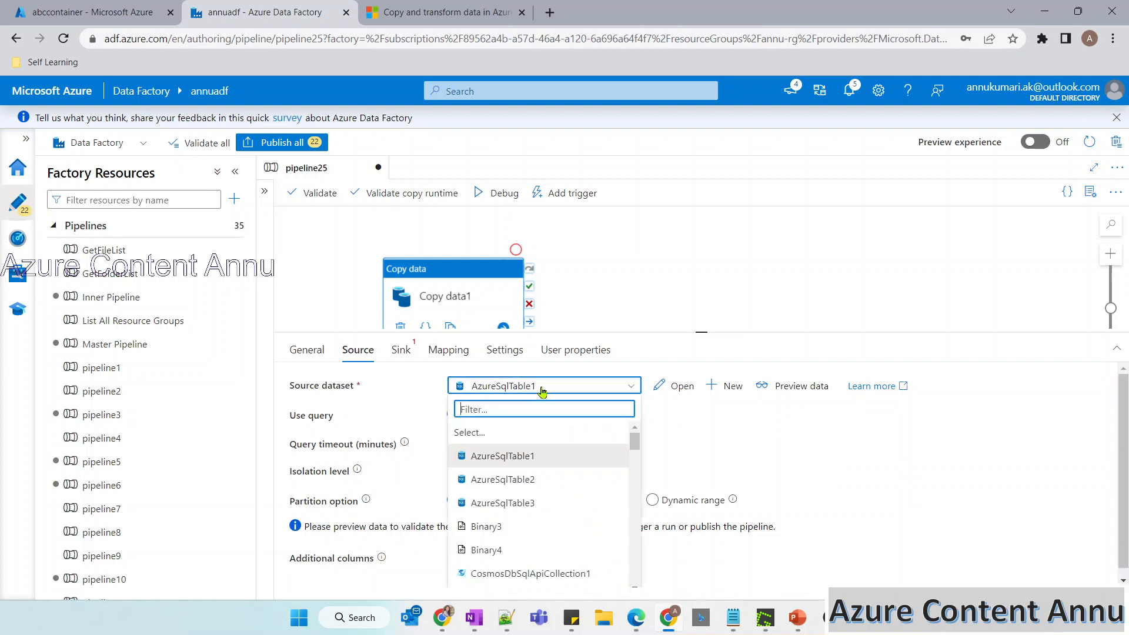
click(501, 527)
Switch the source dataset to DelimitedText10 and select the wildcard file path type to show its options.
click(512, 390)
scroll(523, 470, down, 3)
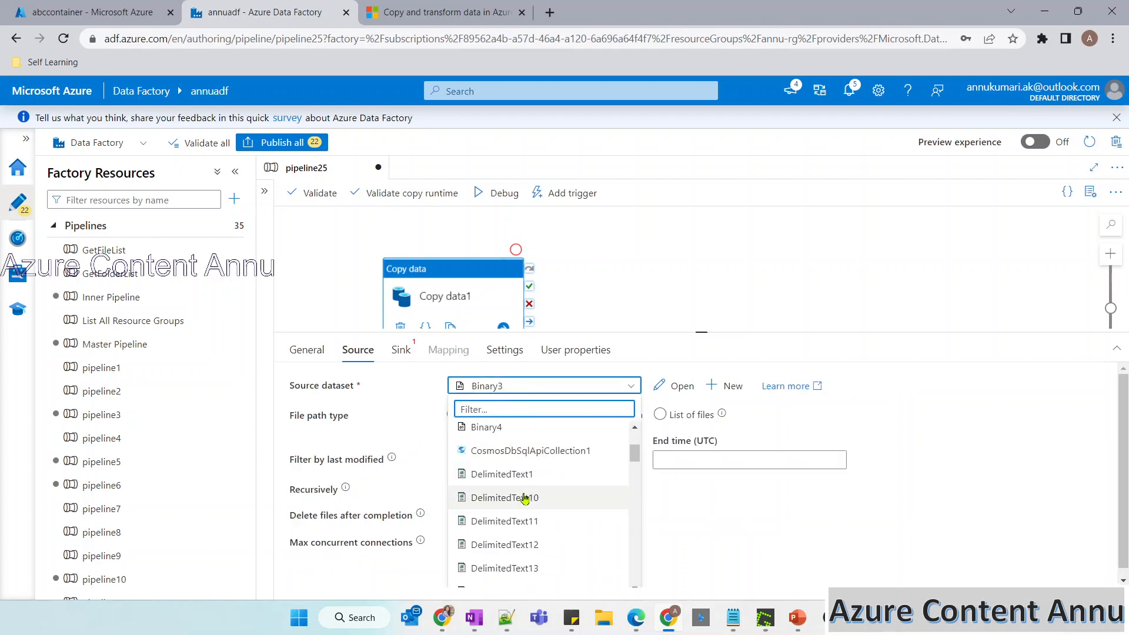
click(504, 478)
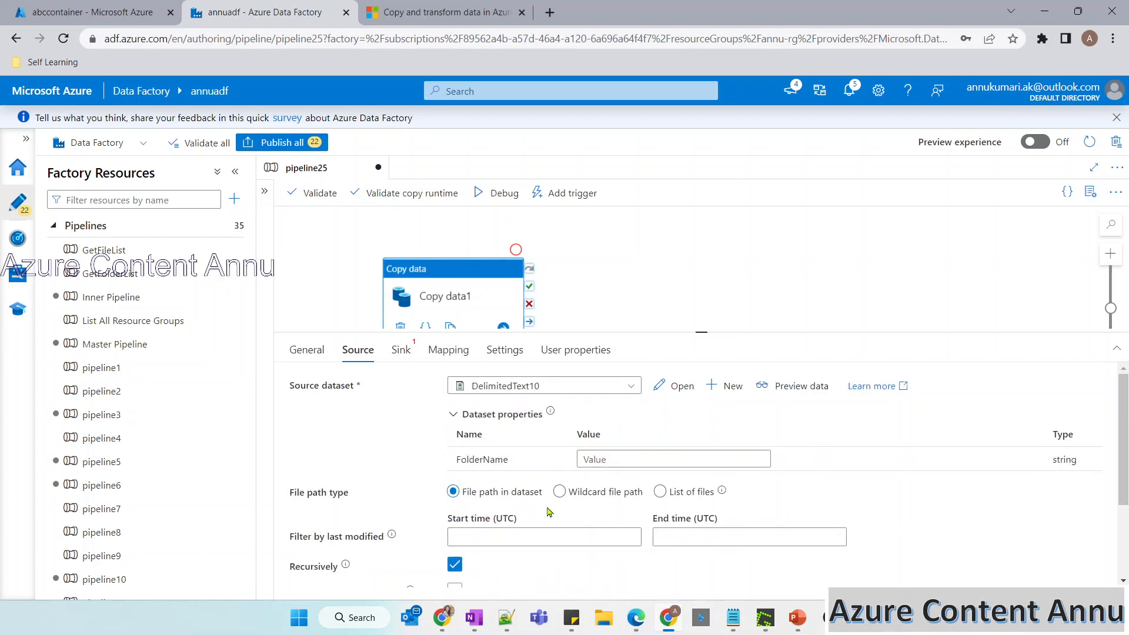
click(564, 494)
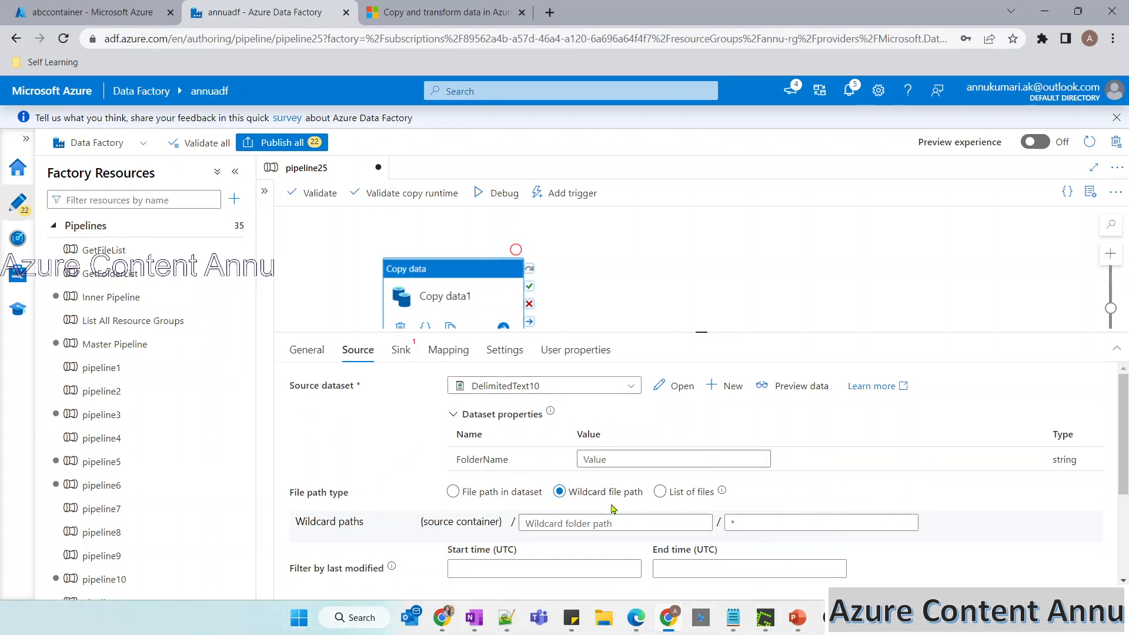
Set the source dataset back to Binary4, choose Wildcard file path, and point out abccontainer in the wildcard paths.
click(505, 386)
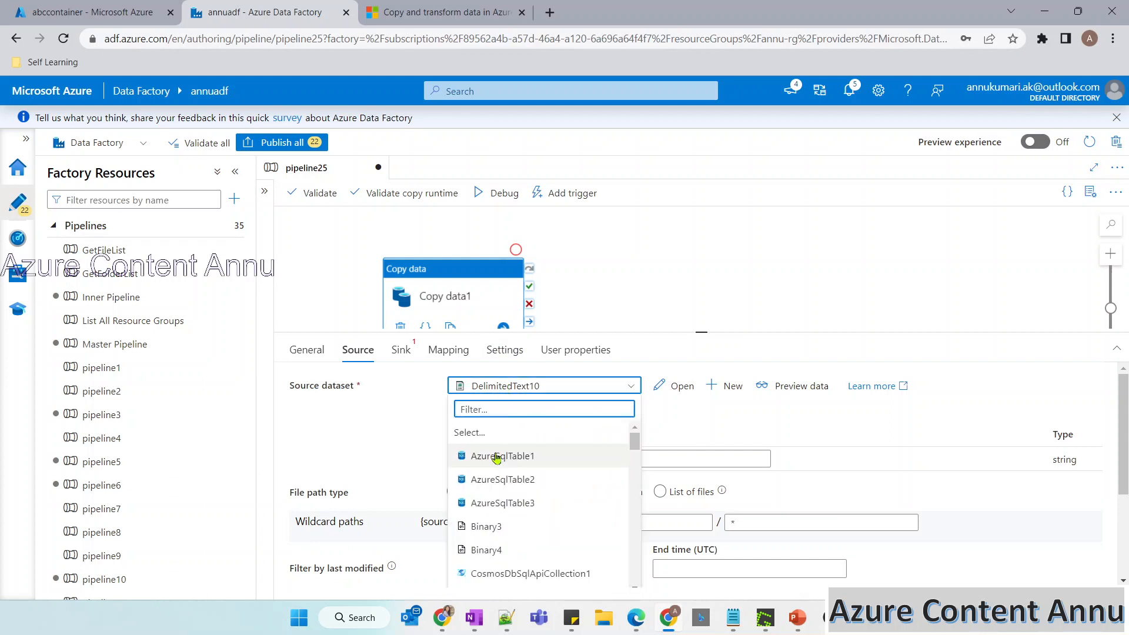
scroll(498, 510, down, 1)
click(498, 510)
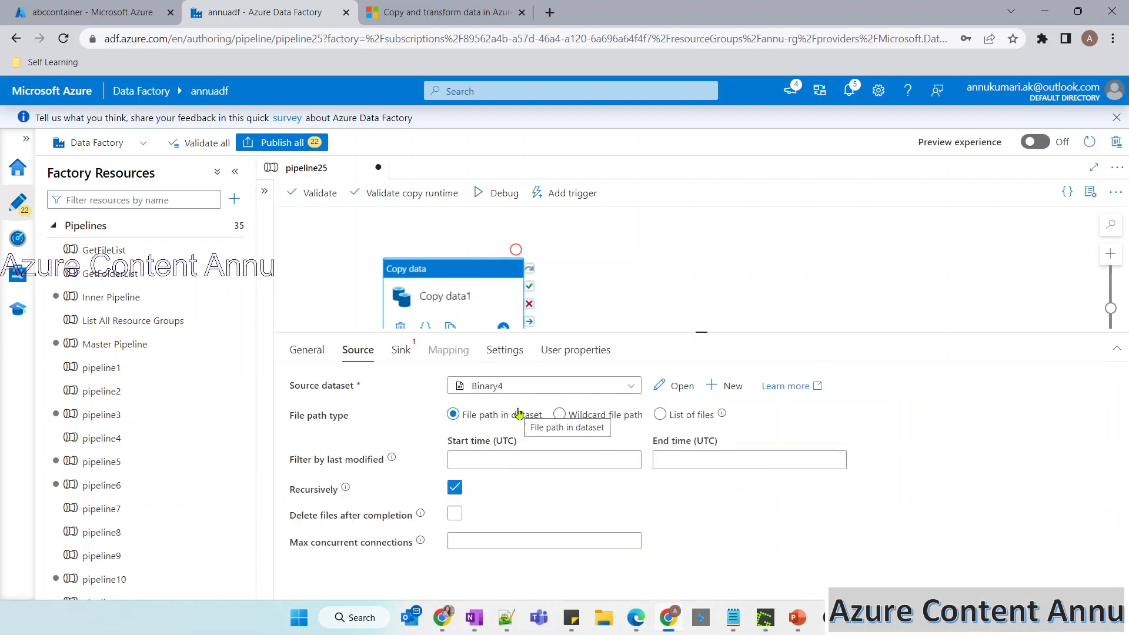
scroll(535, 307, down, 1)
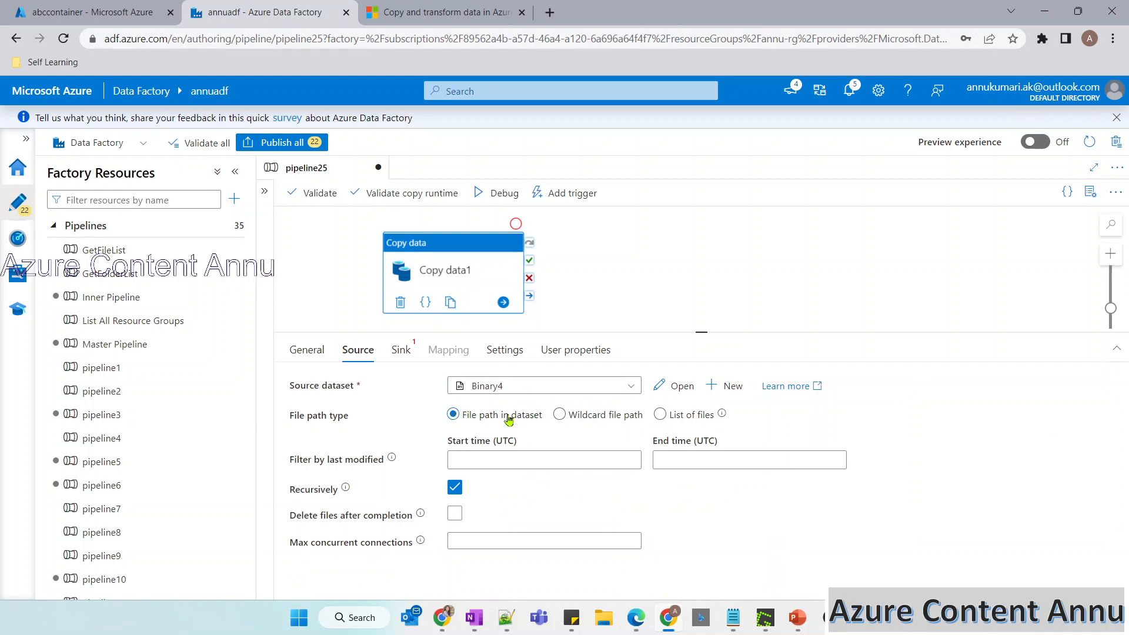
click(560, 415)
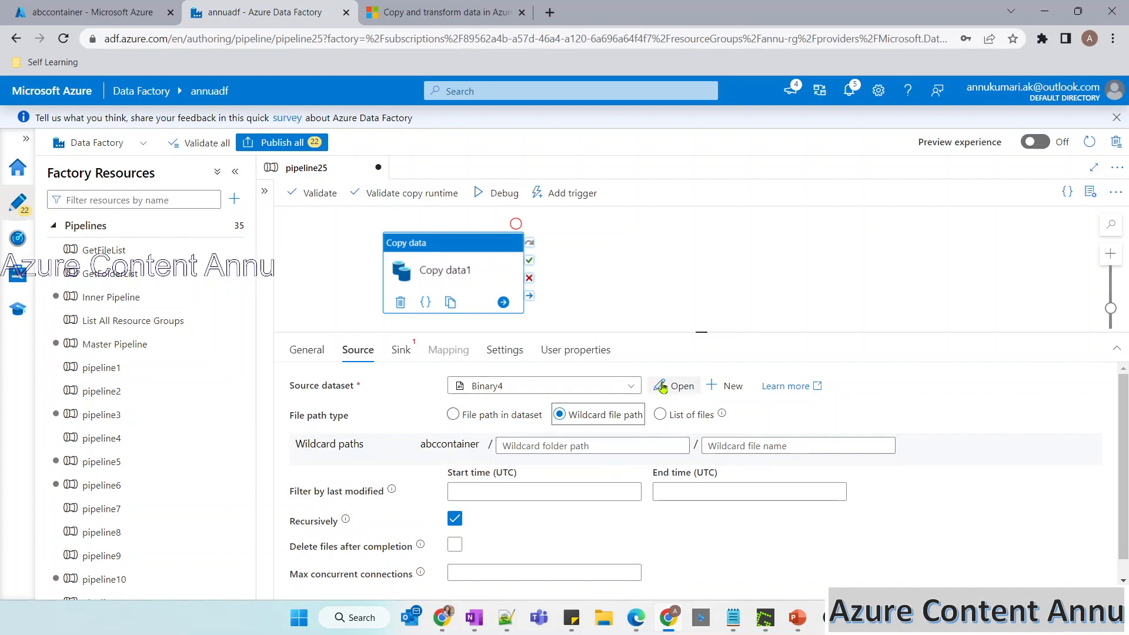
click(418, 444)
drag(417, 445, 486, 448)
click(433, 446)
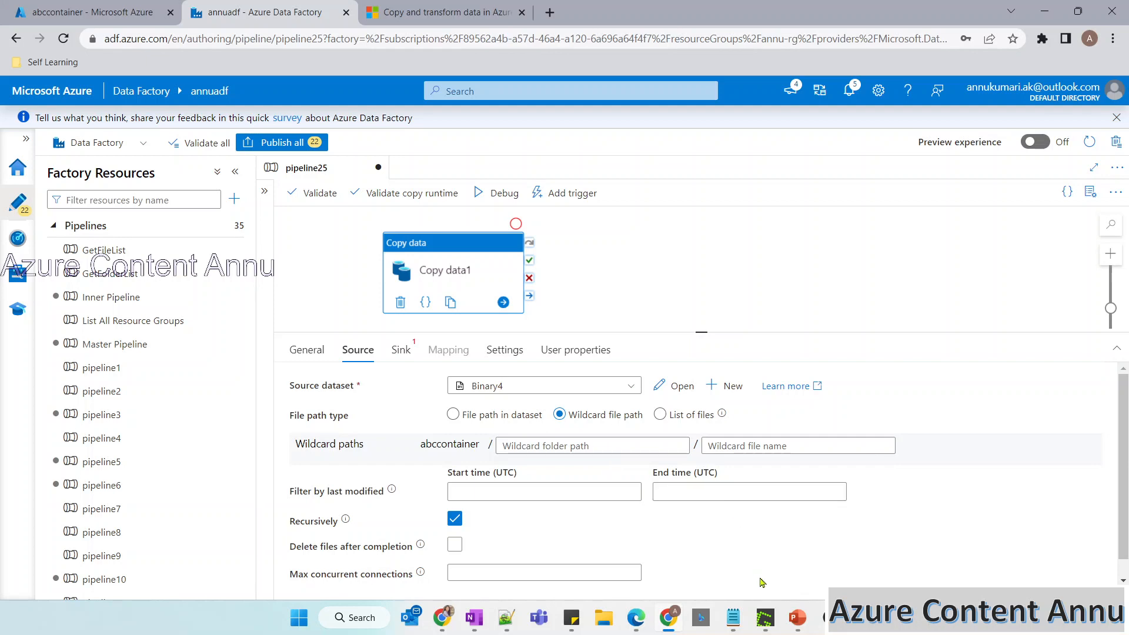
Tick the folderPath column on the PowerPoint slide and set the source's wildcard folder path to Folder* in the browser.
mouse_move(797, 617)
click(721, 547)
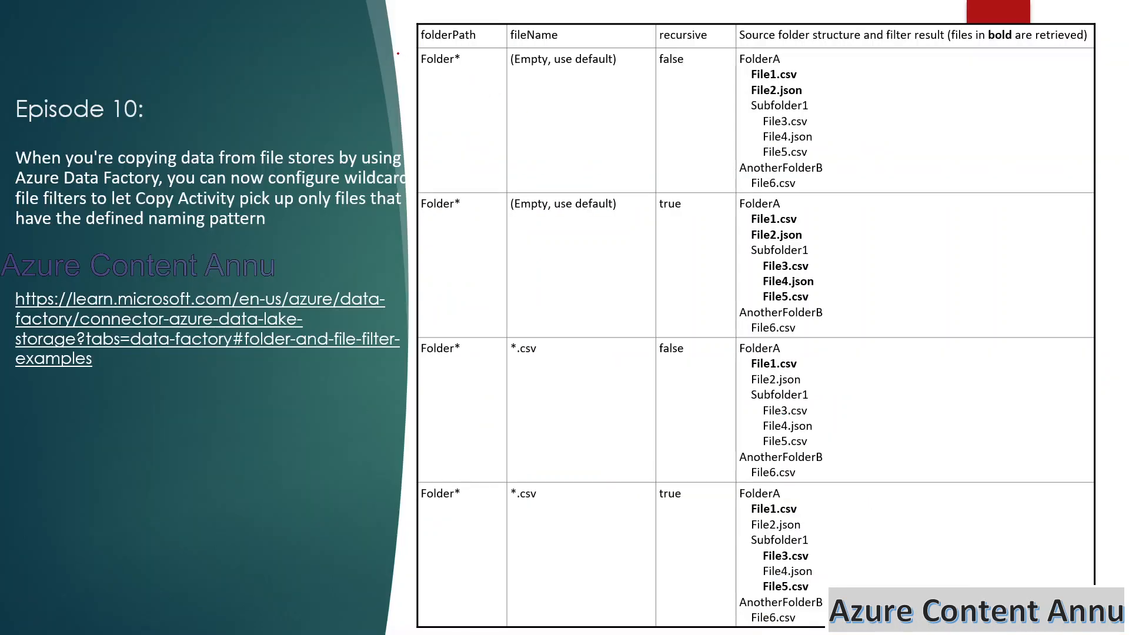
drag(398, 53, 451, 25)
key(alt+Tab)
click(562, 444)
text(Folder*)
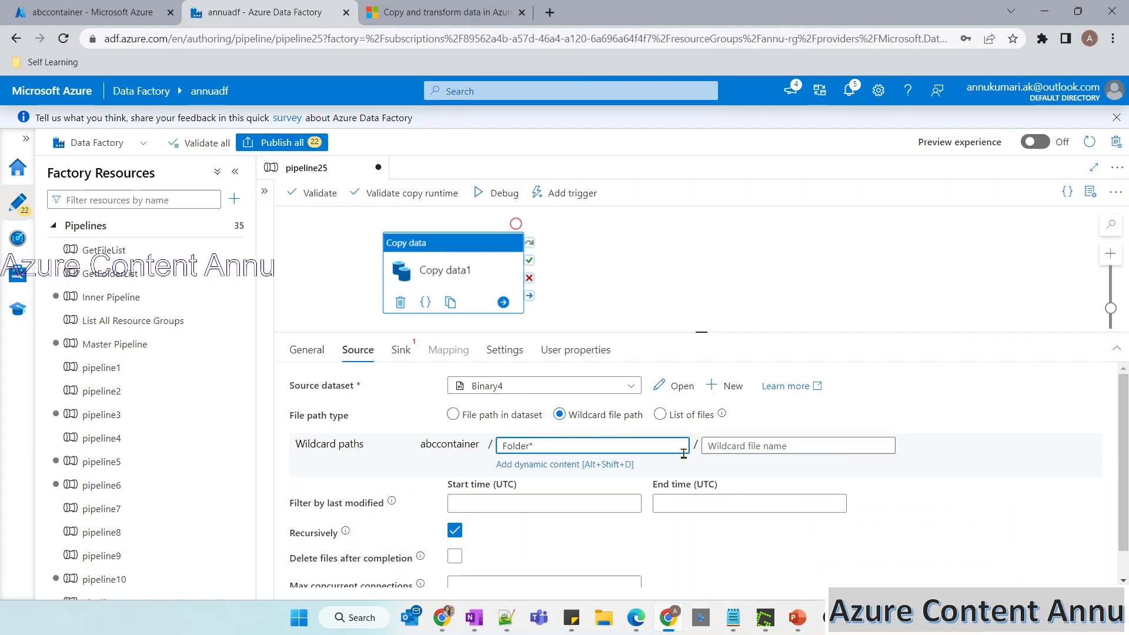
Tick the first row's recursive value "false" on the slide and turn off Recursively in the copy activity's source.
key(alt+Tab)
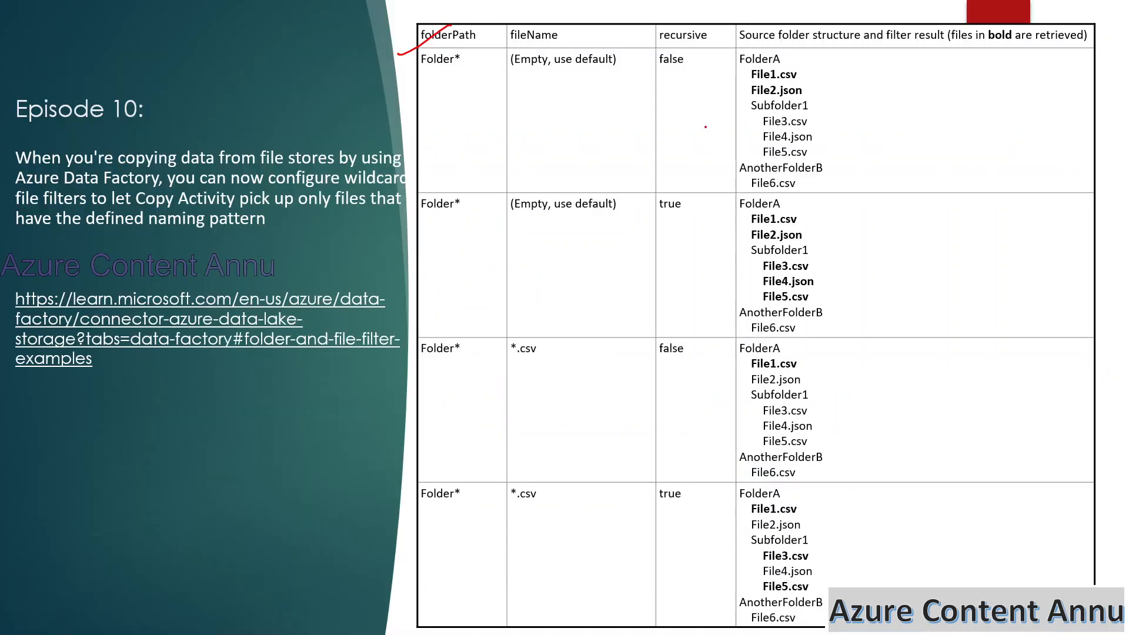
drag(679, 74, 704, 68)
key(alt+Tab)
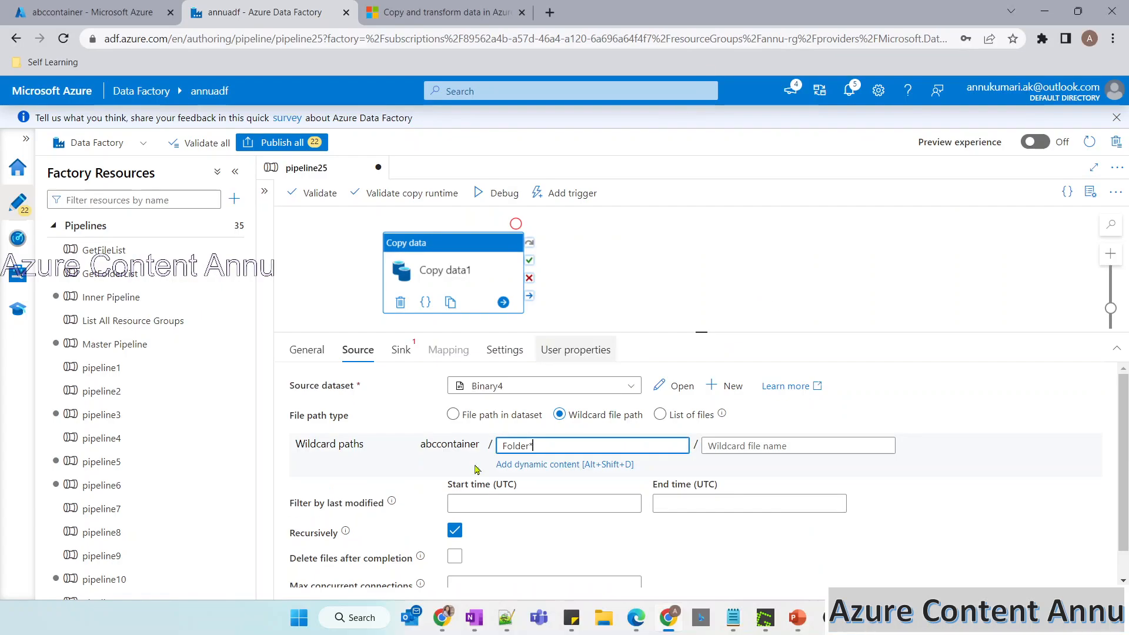
click(453, 532)
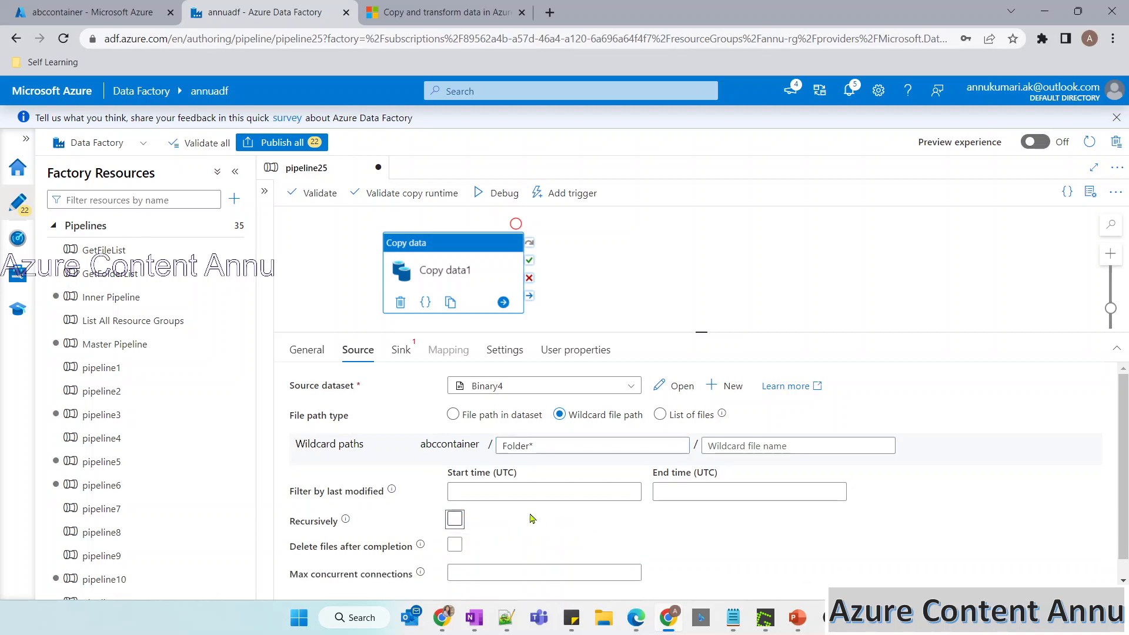
key(alt+Tab)
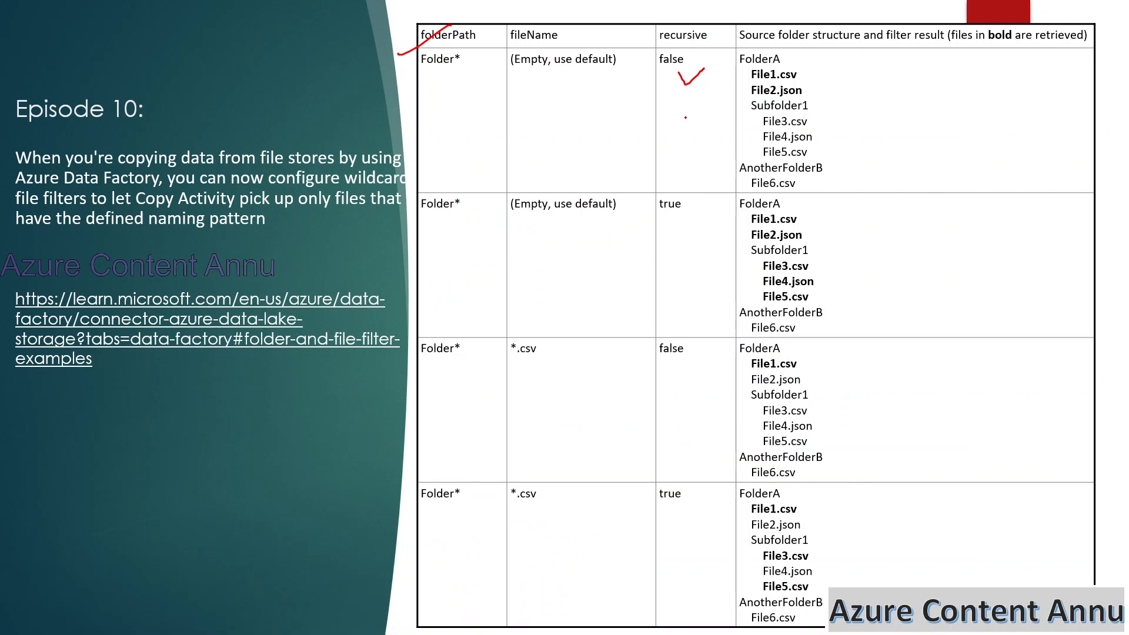
key(alt+Tab)
click(509, 444)
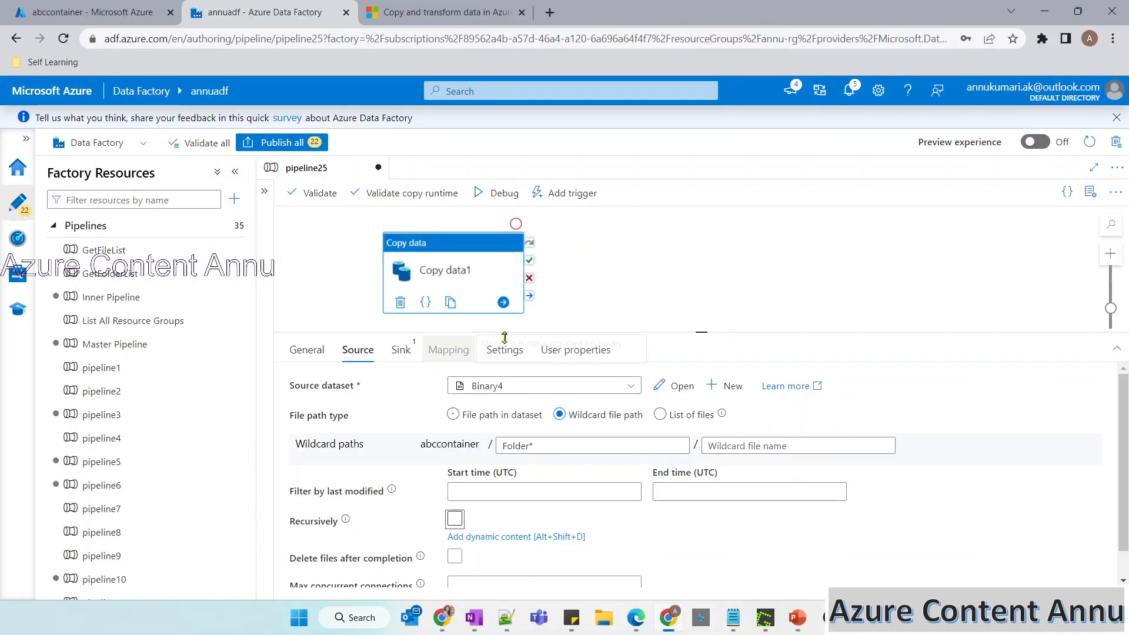
Start a new sink dataset with Azure Data Lake Storage Gen2 as the data store and proceed to format selection.
click(401, 351)
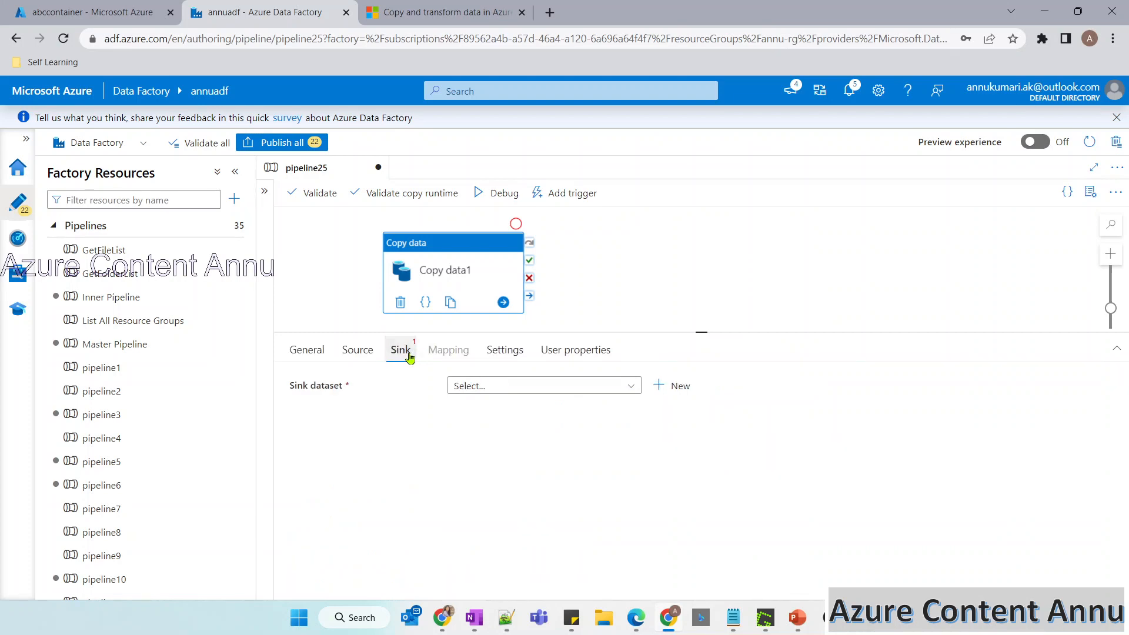
click(675, 387)
click(832, 201)
text(gen2)
click(747, 317)
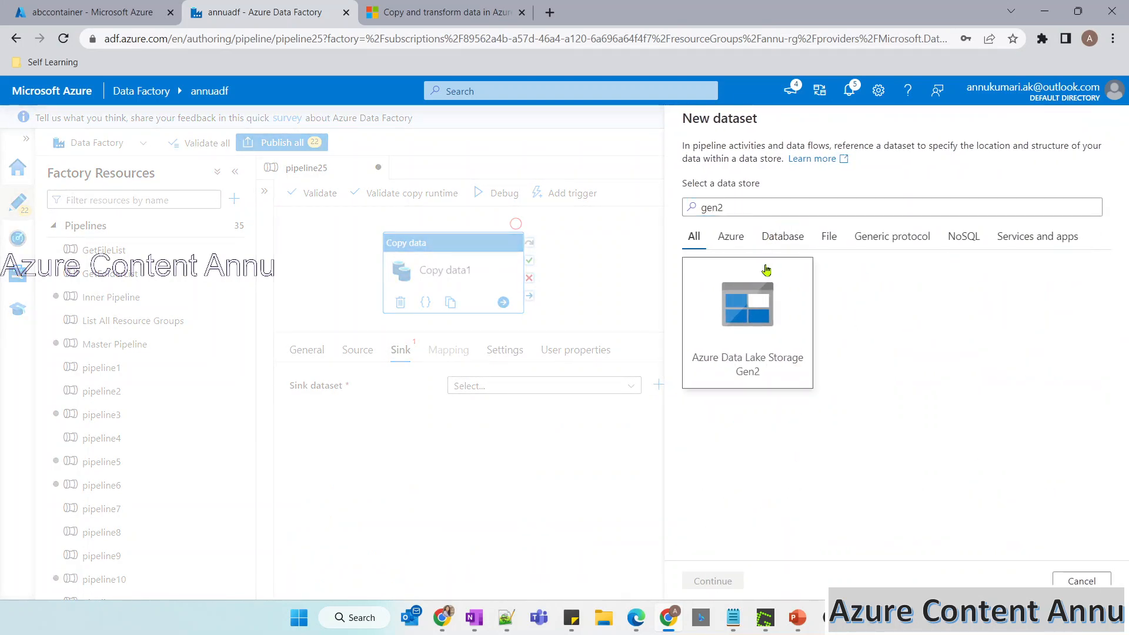
click(713, 581)
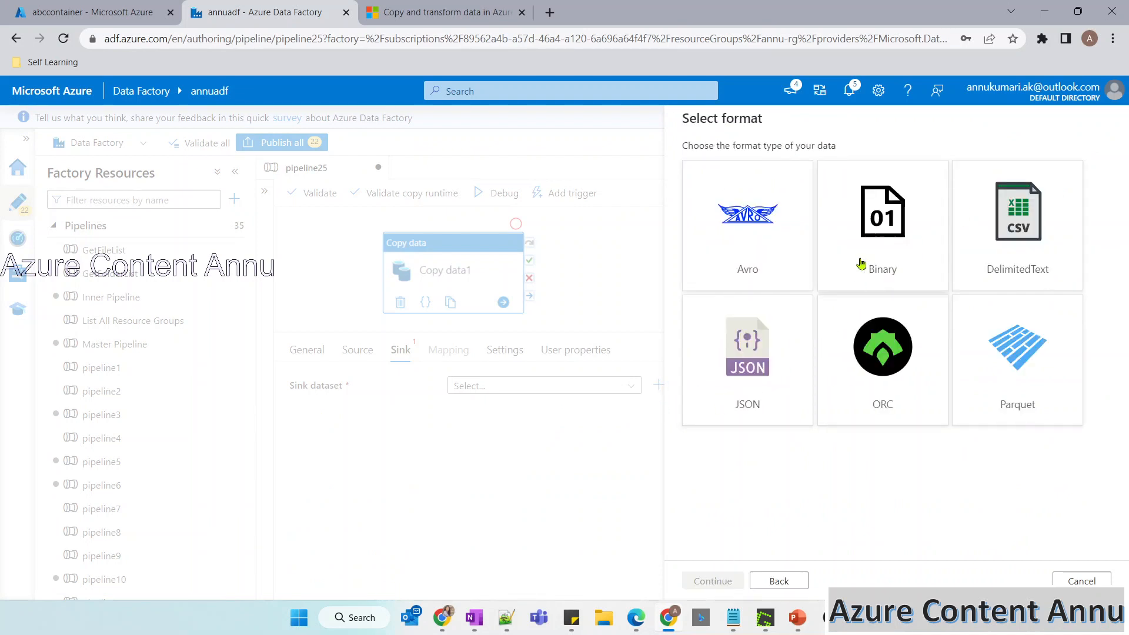
Choose Binary as the sink dataset's format and DS_ADLS as the linked service for Binary5.
click(860, 264)
click(717, 581)
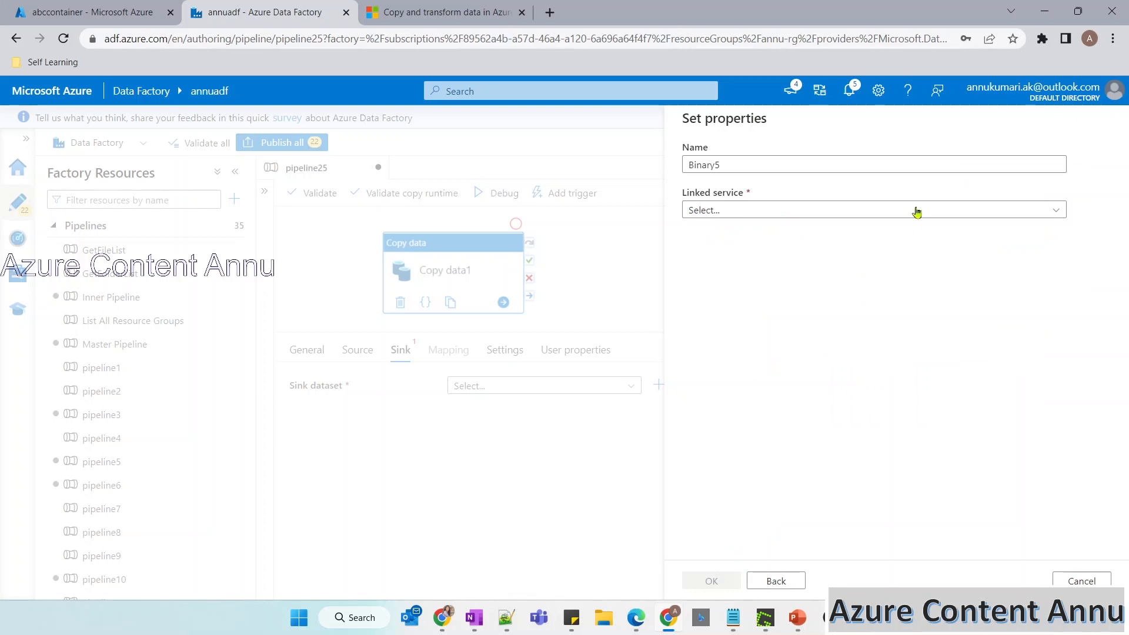
click(864, 210)
click(730, 305)
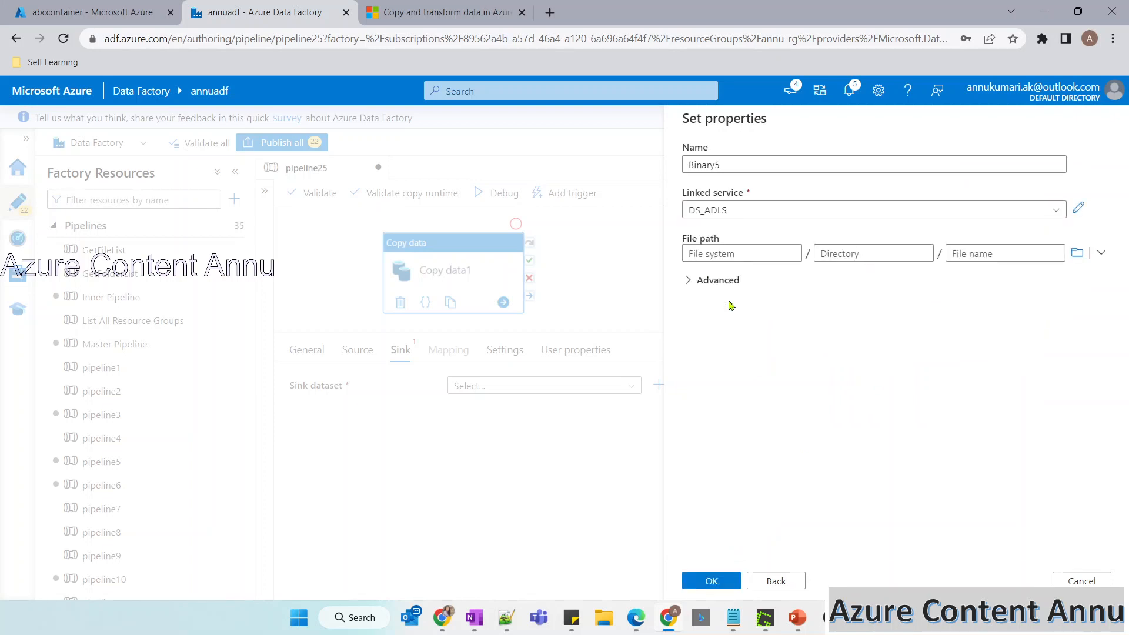
Check the storage account's existing containers, set Binary5's file system to abcoutputcontainer and create the sink dataset.
click(741, 255)
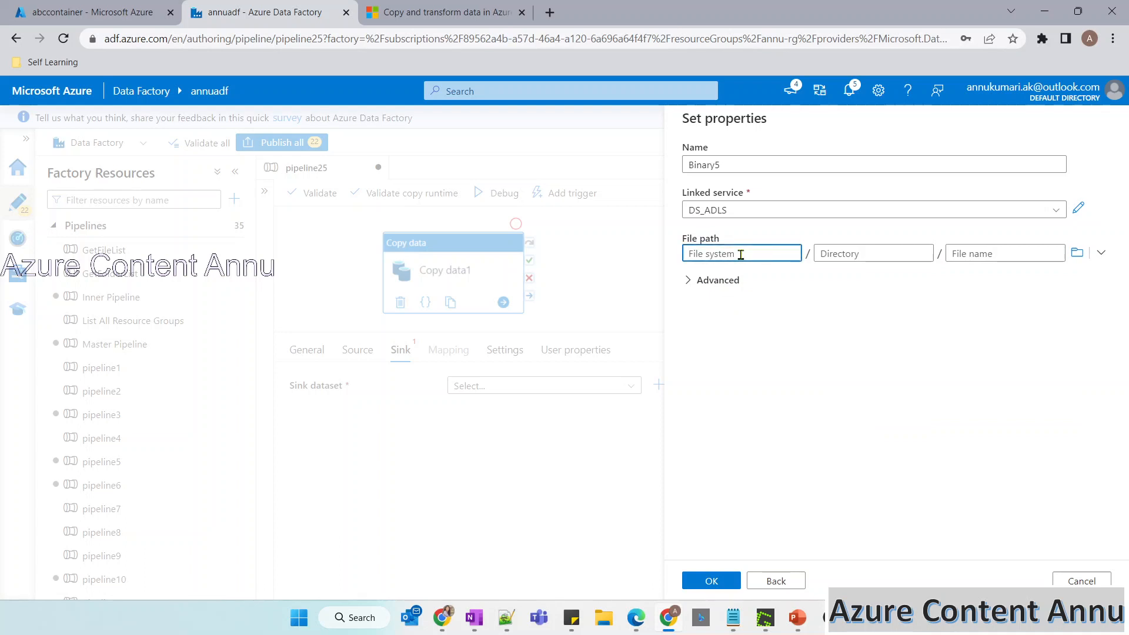
click(108, 5)
click(147, 124)
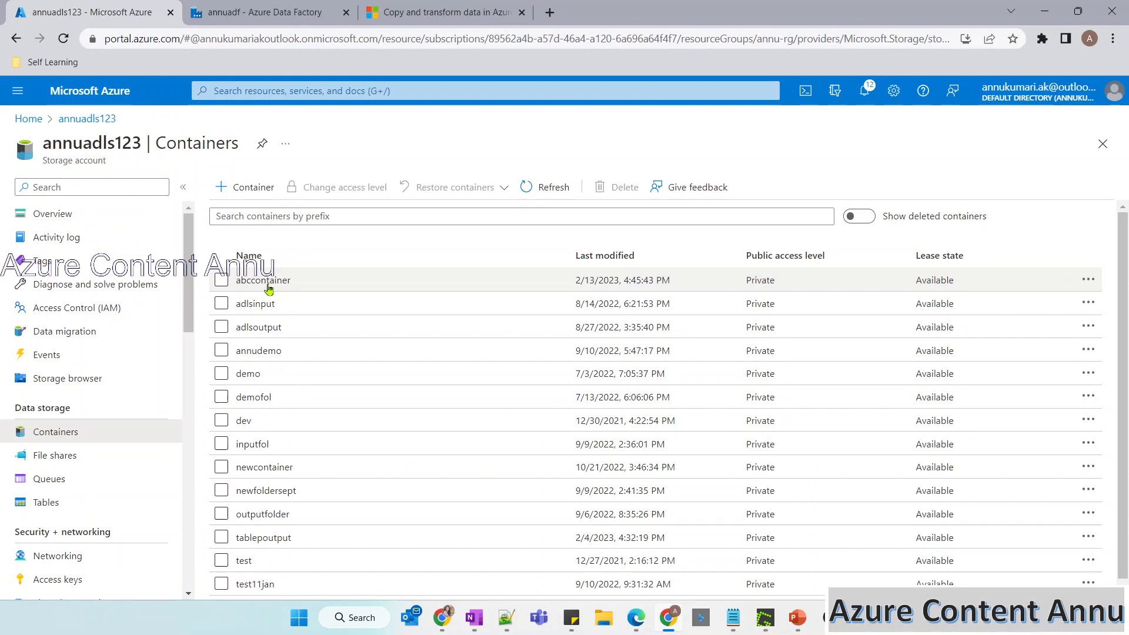
click(264, 12)
text(a)
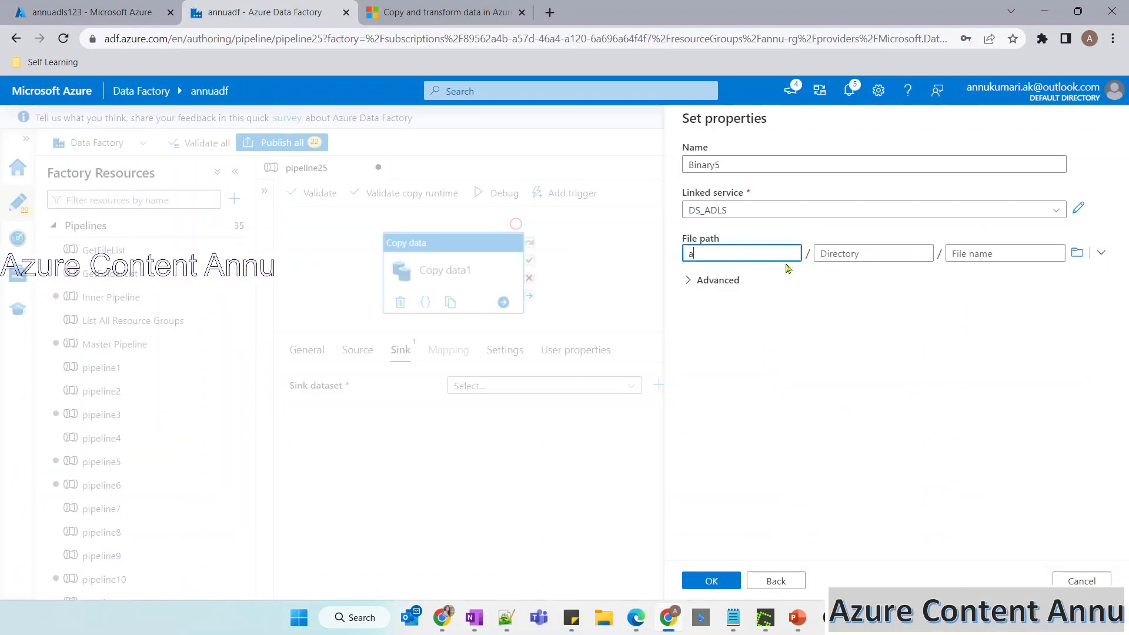
text(bcoutputcontainer)
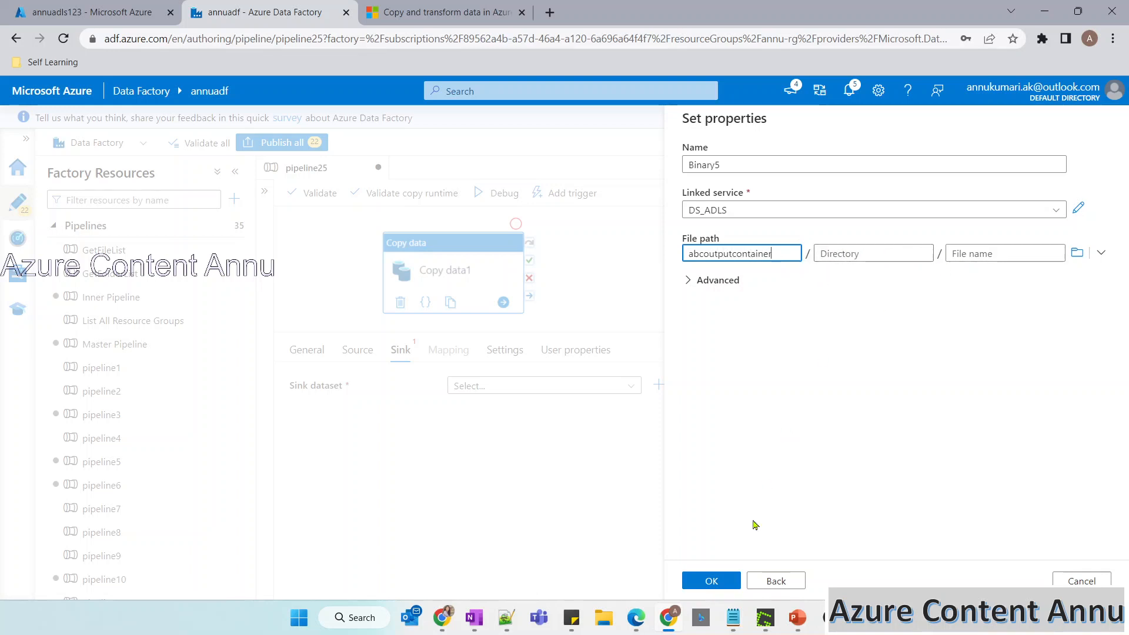
click(715, 580)
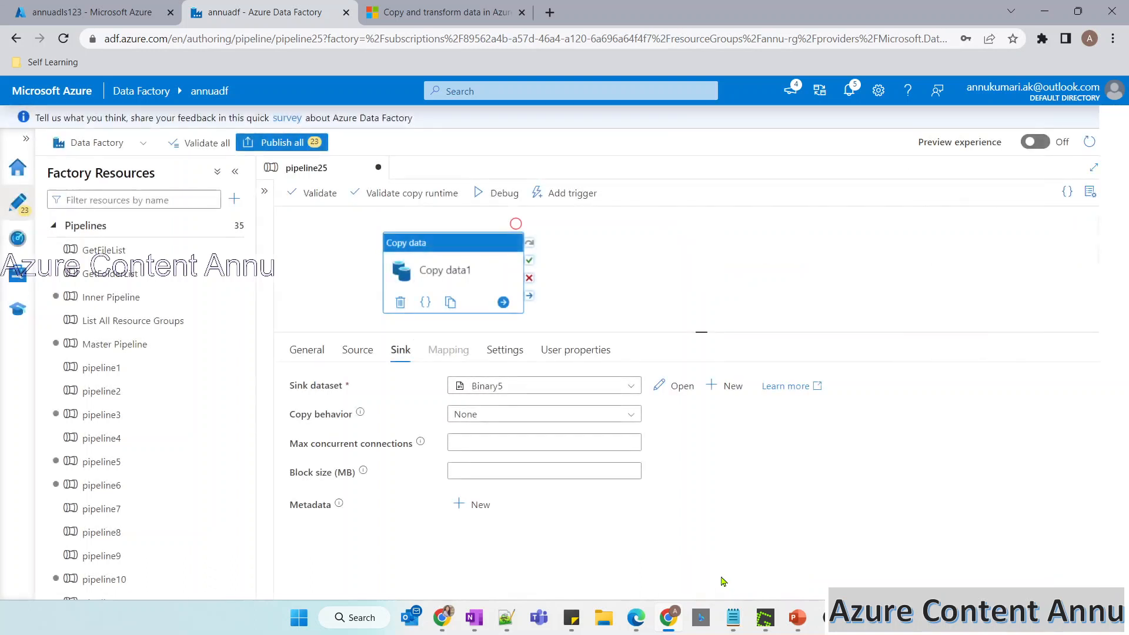
Show the copy activity's source settings and bracket the first row's folder structure on the PowerPoint slide.
click(356, 351)
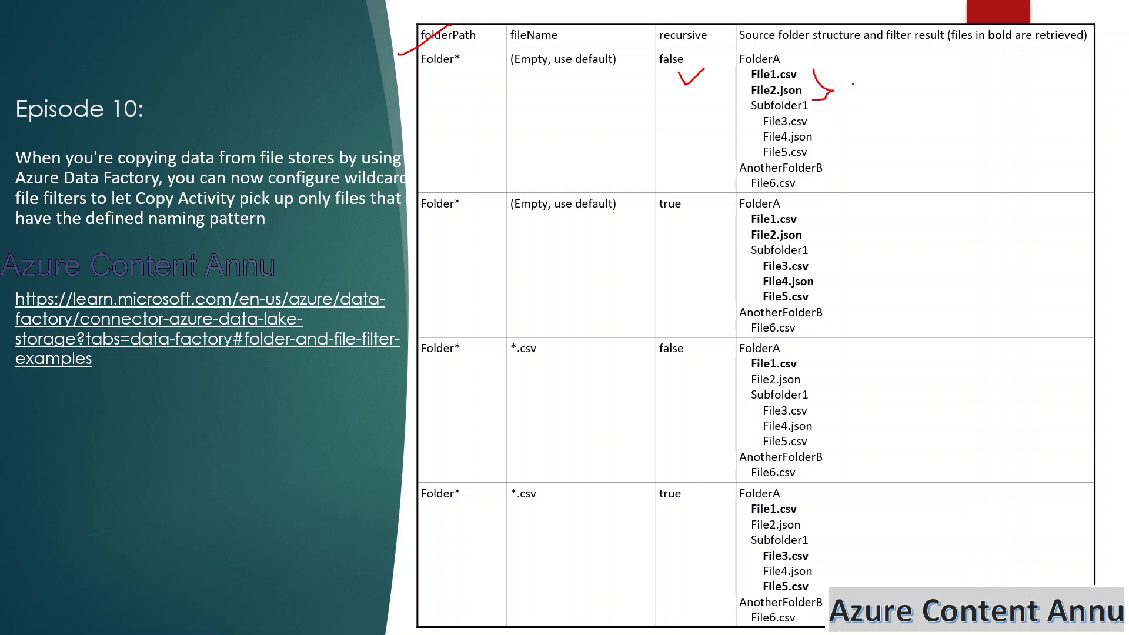
drag(838, 64, 851, 187)
key(alt+Tab)
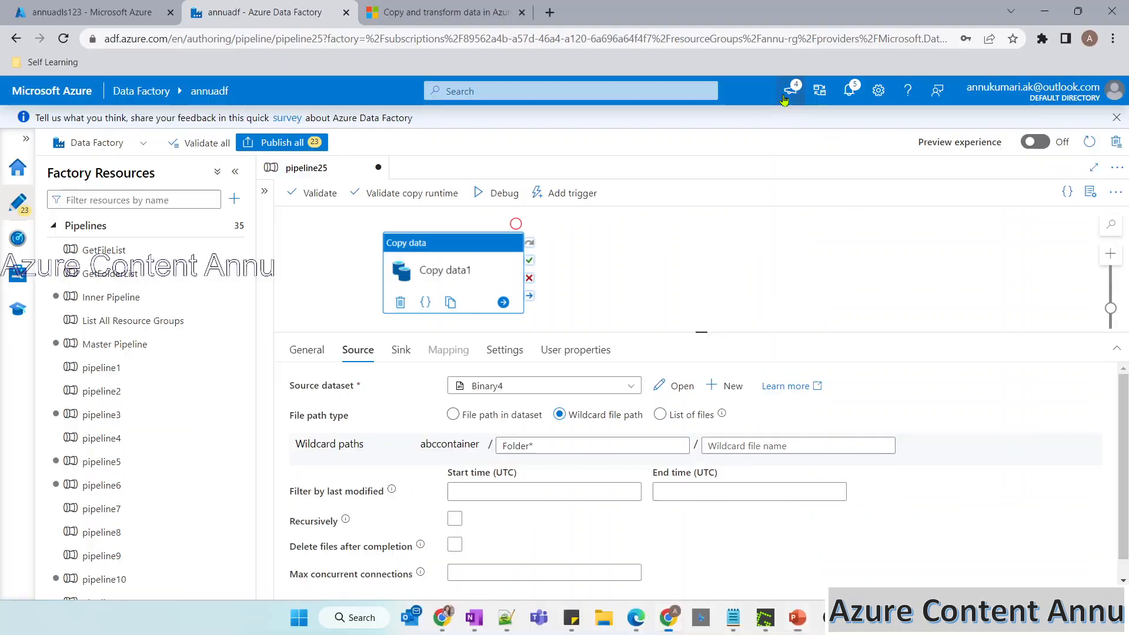
Start a debug run of pipeline25 and refresh the storage account's container list in the Azure portal.
click(498, 195)
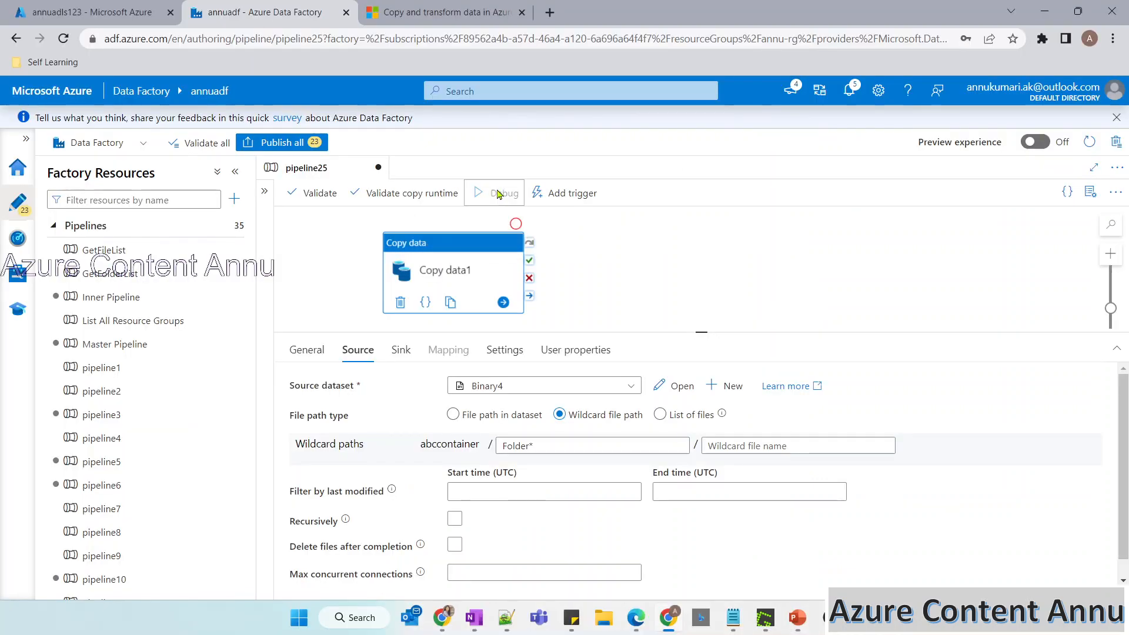
click(126, 20)
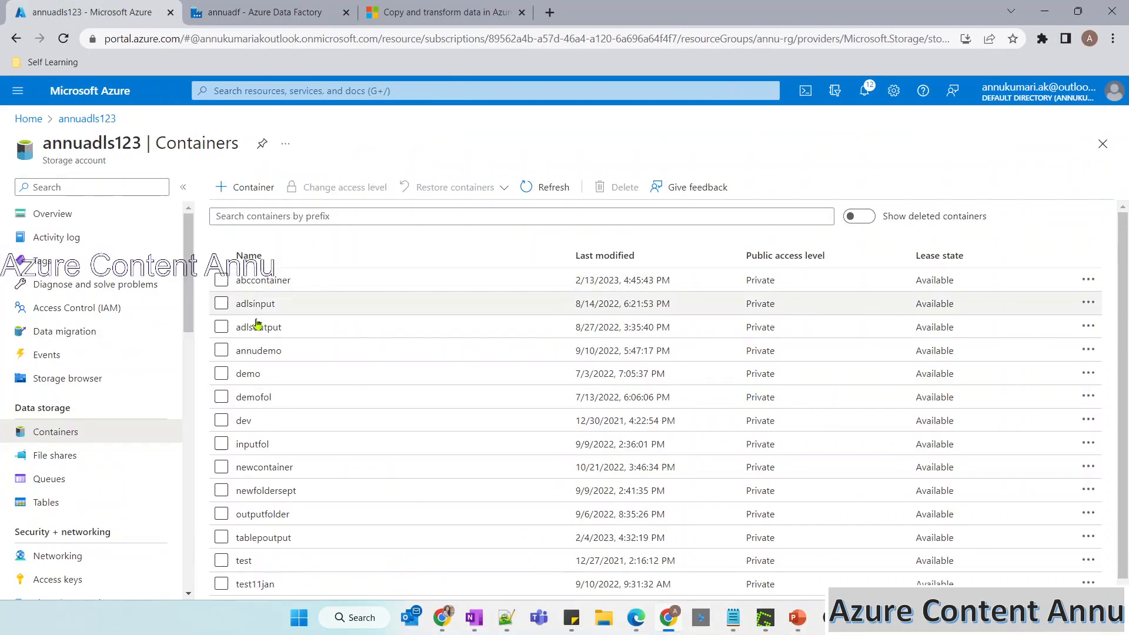
click(256, 282)
click(667, 58)
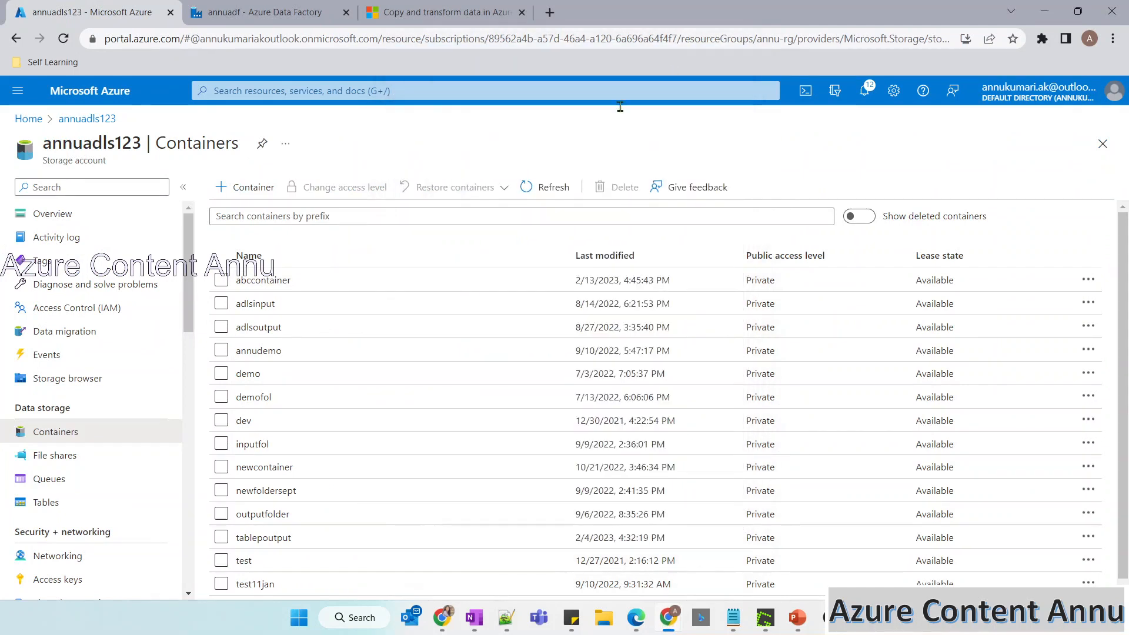
click(533, 189)
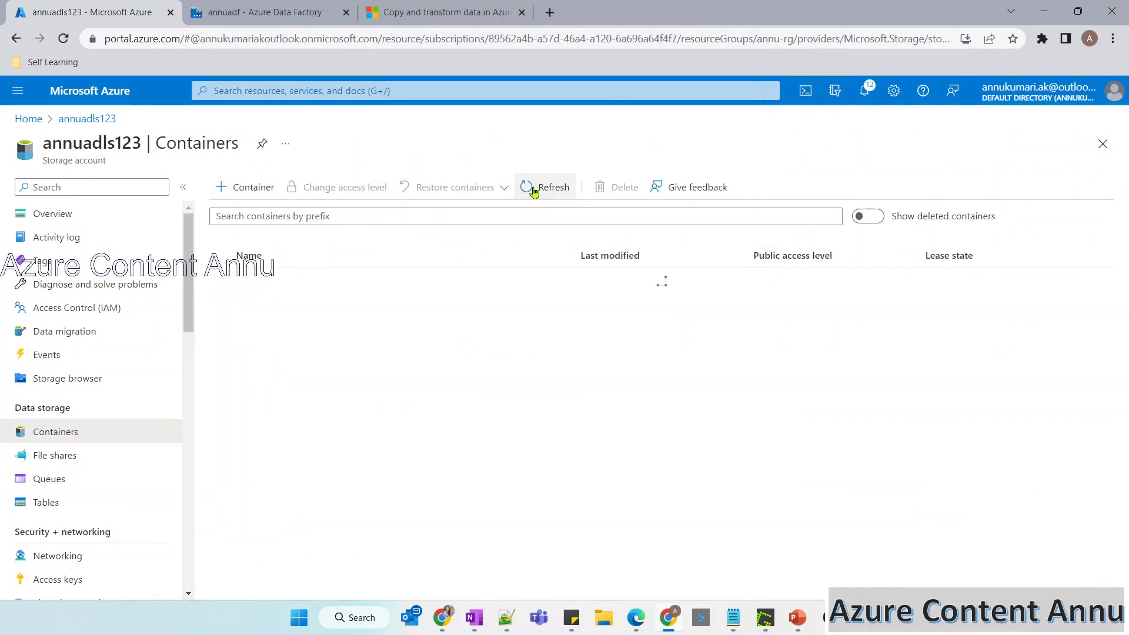
Return to pipeline25 and refresh the debug output to check the run status of Copy data1.
click(271, 13)
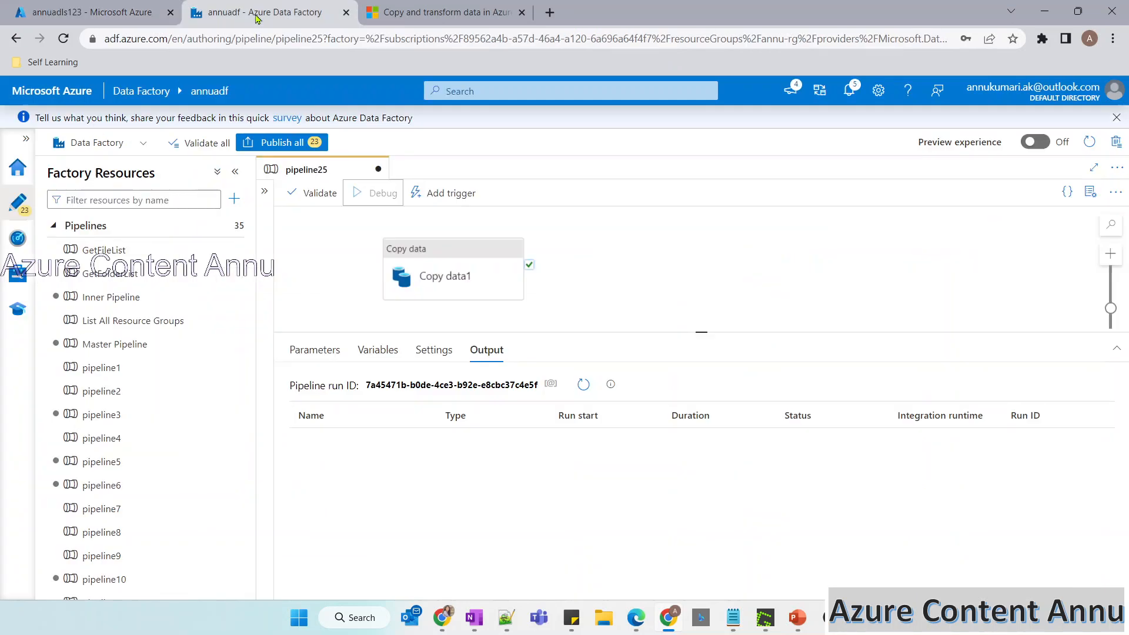
click(583, 384)
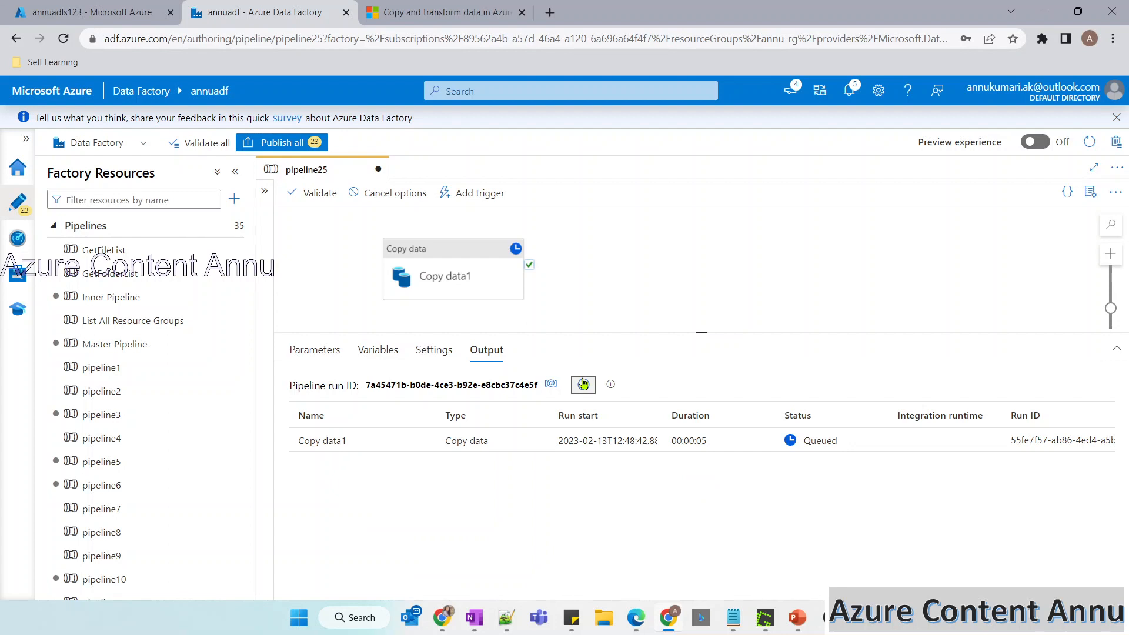
click(583, 385)
click(584, 384)
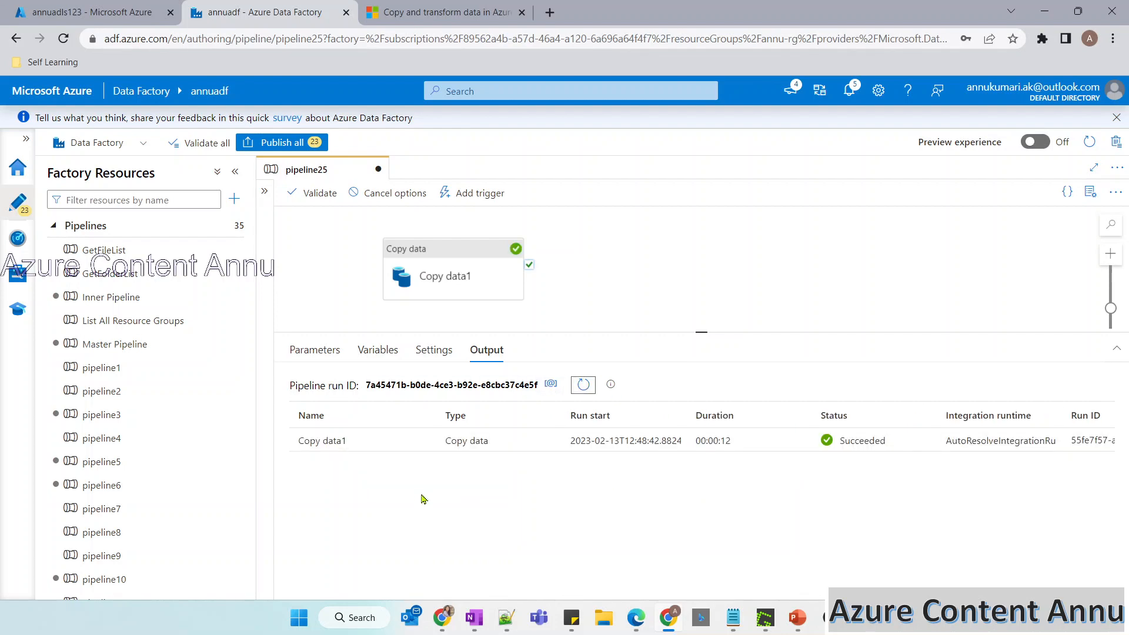
Refresh the storage account's container list and examine the copied files in abcoutputcontainer's FolderA.
click(59, 13)
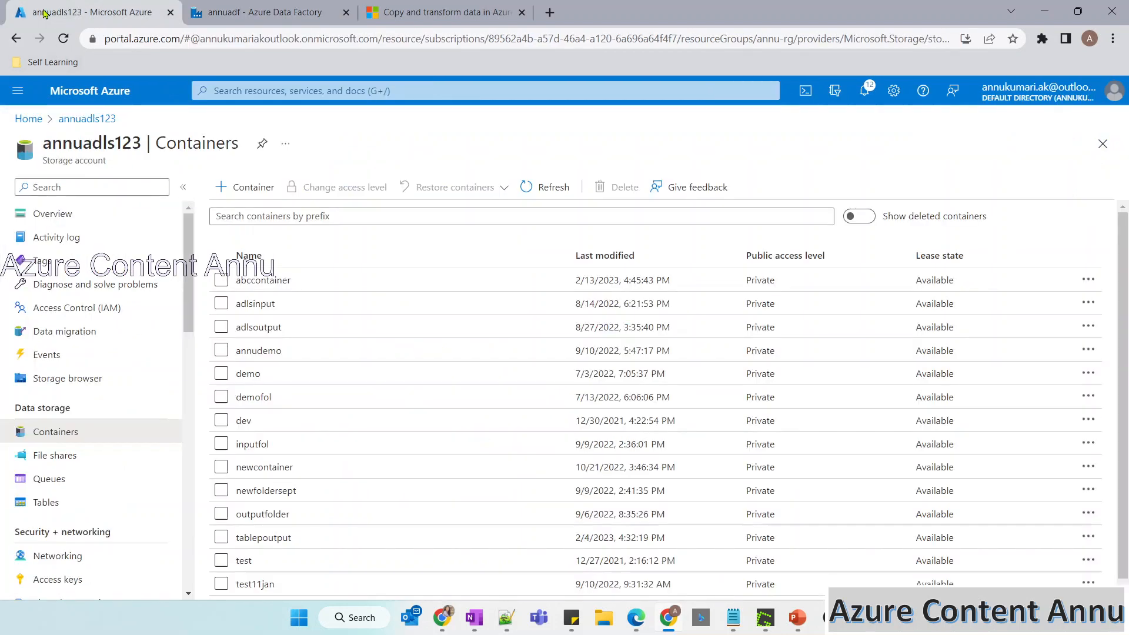
click(533, 187)
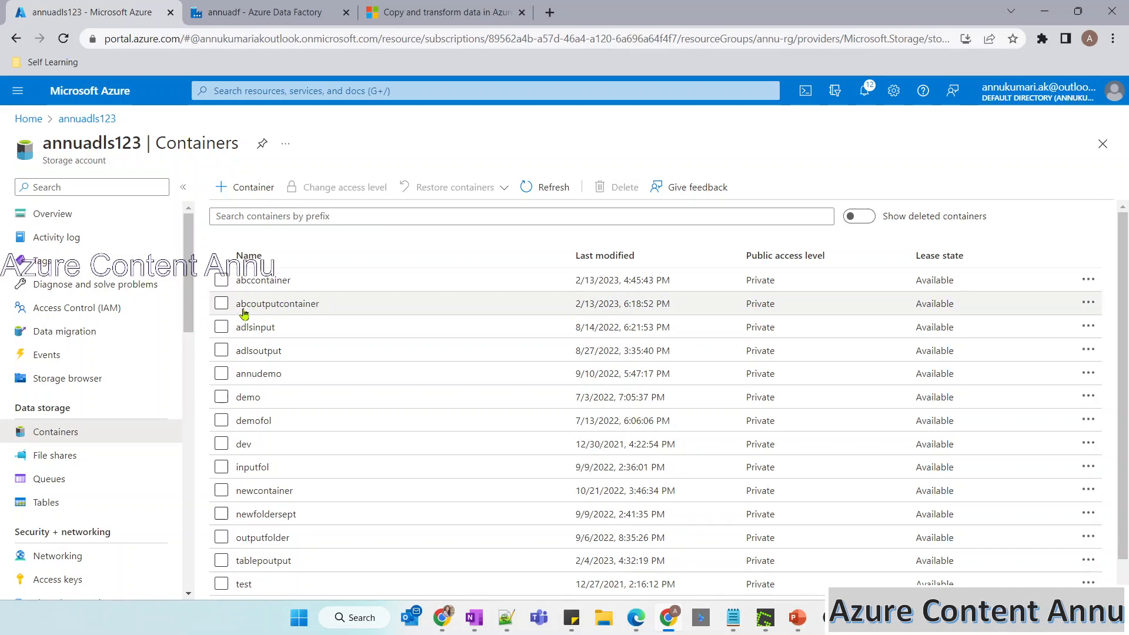
click(316, 305)
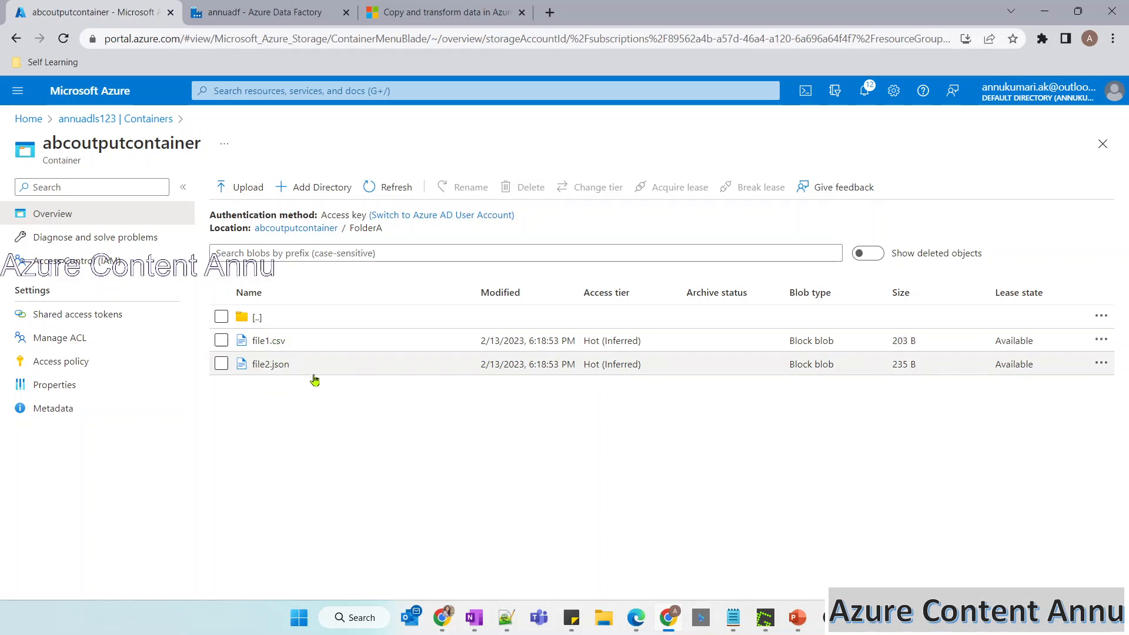
Switch to the PowerPoint slide, then circle and tick File1.csv and File2.json in the first row.
mouse_move(797, 616)
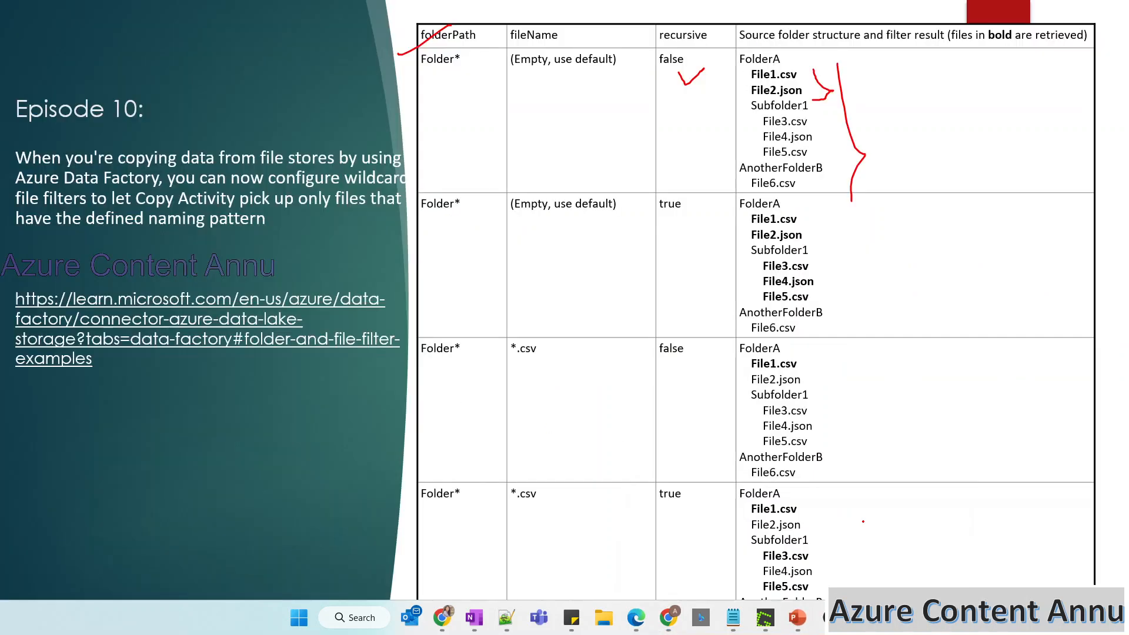
click(865, 527)
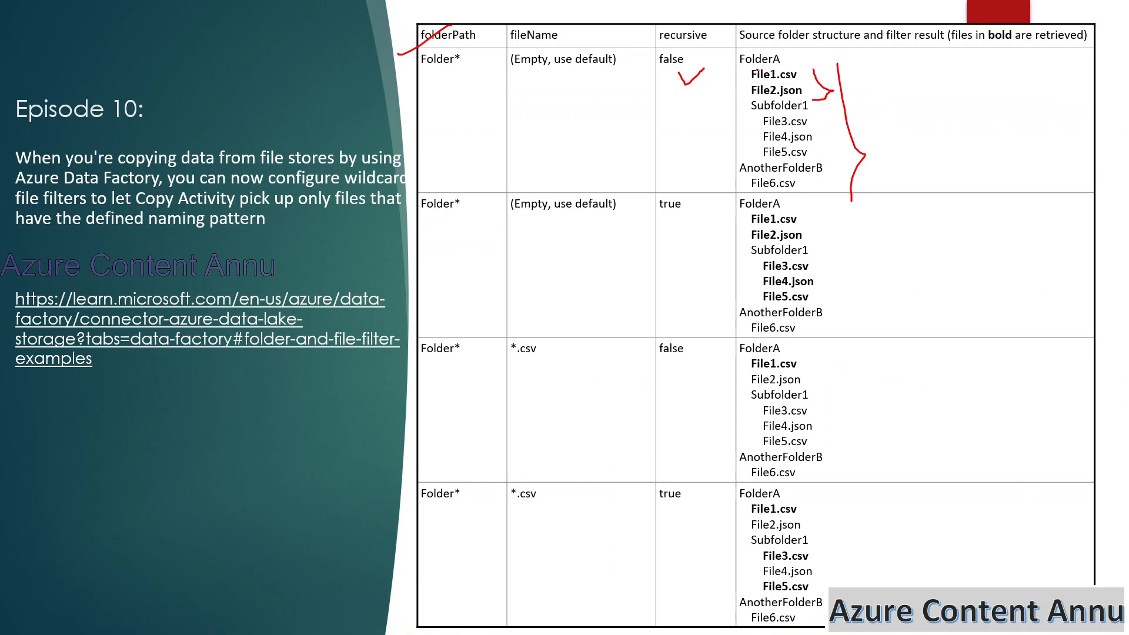
mouse_move(749, 70)
mouse_down()
mouse_move(748, 88)
mouse_move(804, 97)
mouse_move(779, 66)
mouse_move(755, 68)
mouse_up()
drag(802, 69, 826, 71)
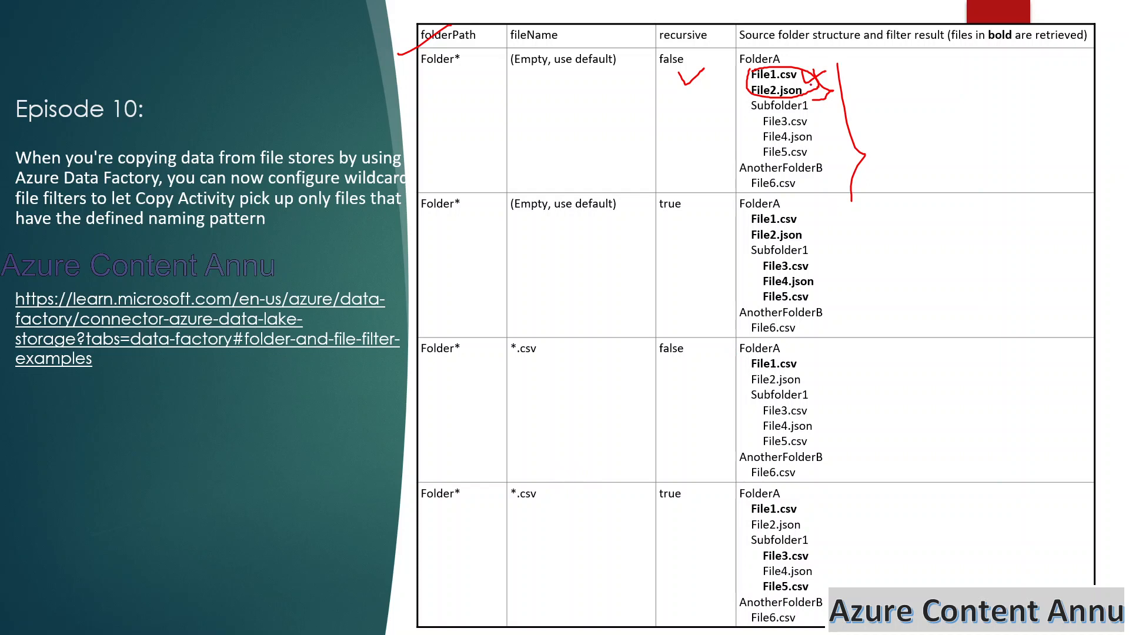
Erase all ink on the slide and tick the first row's Folder* value.
click(69, 622)
click(71, 571)
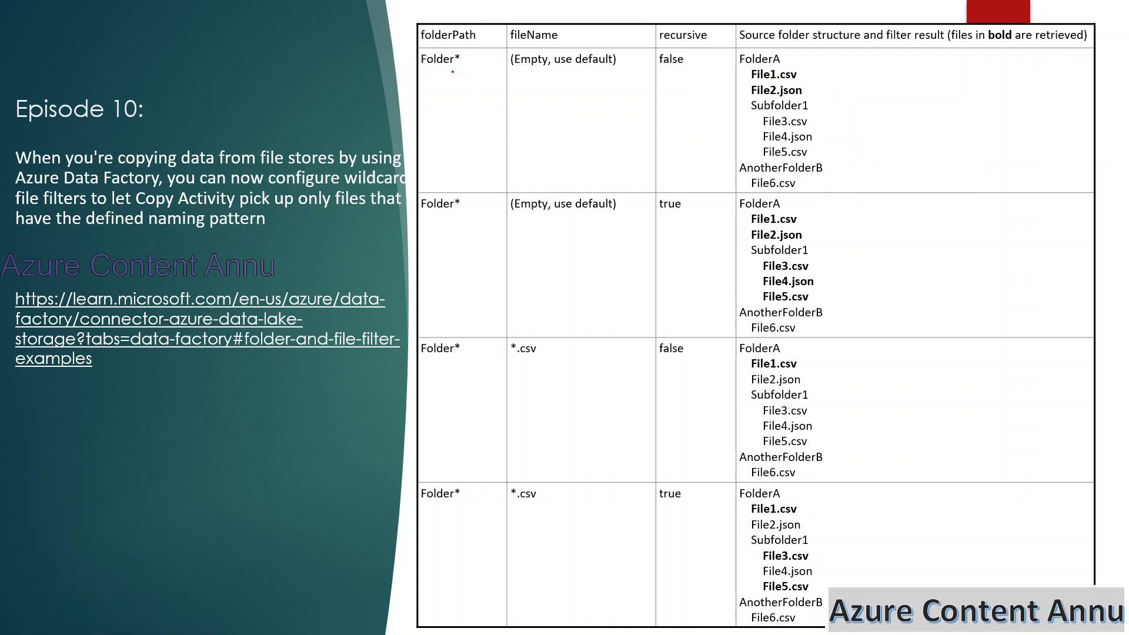
drag(459, 76, 486, 59)
Switch to the browser and open abccontainer from the storage account's container list.
key(alt+Tab)
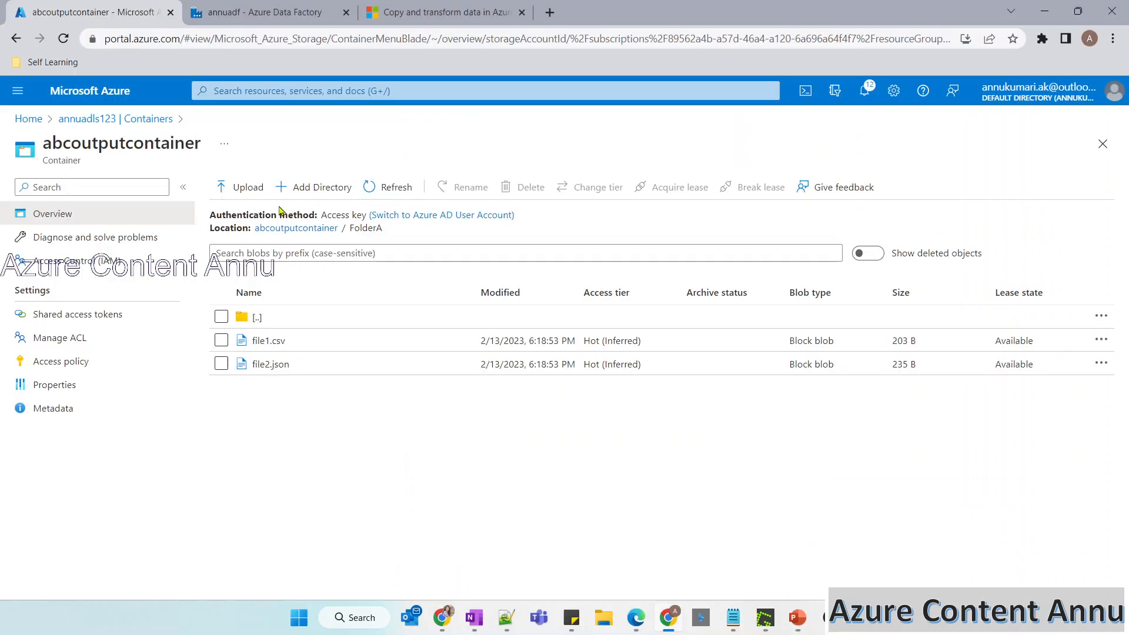
click(135, 122)
click(259, 281)
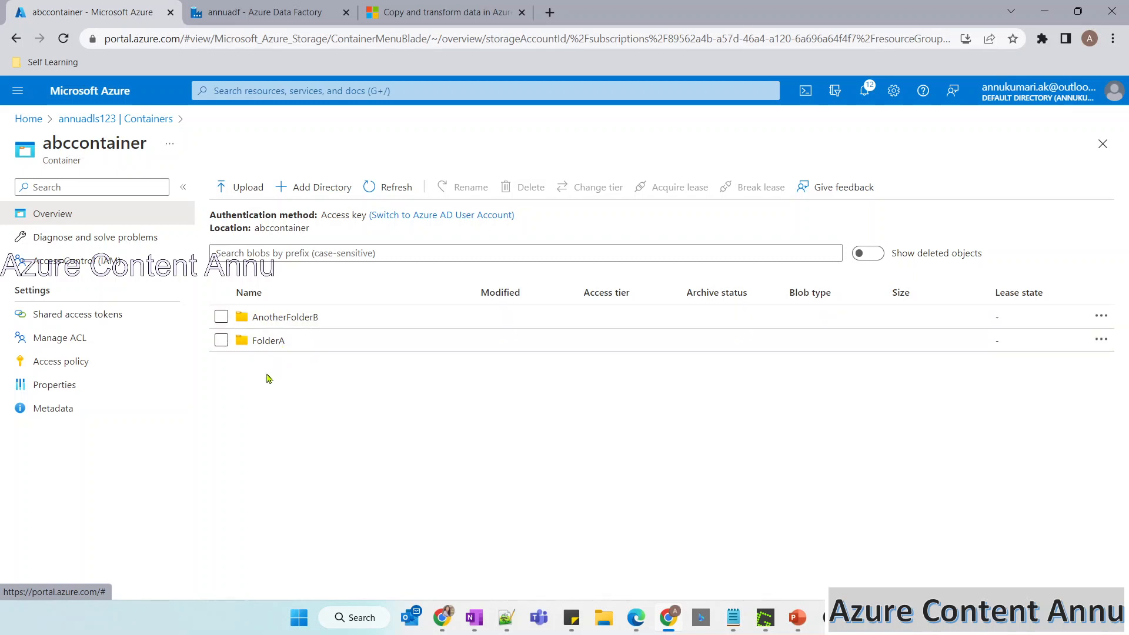
On the PowerPoint slide, draw an asterisk below the first row's folder path and handwrite "Folder*" beside it.
key(alt+Tab)
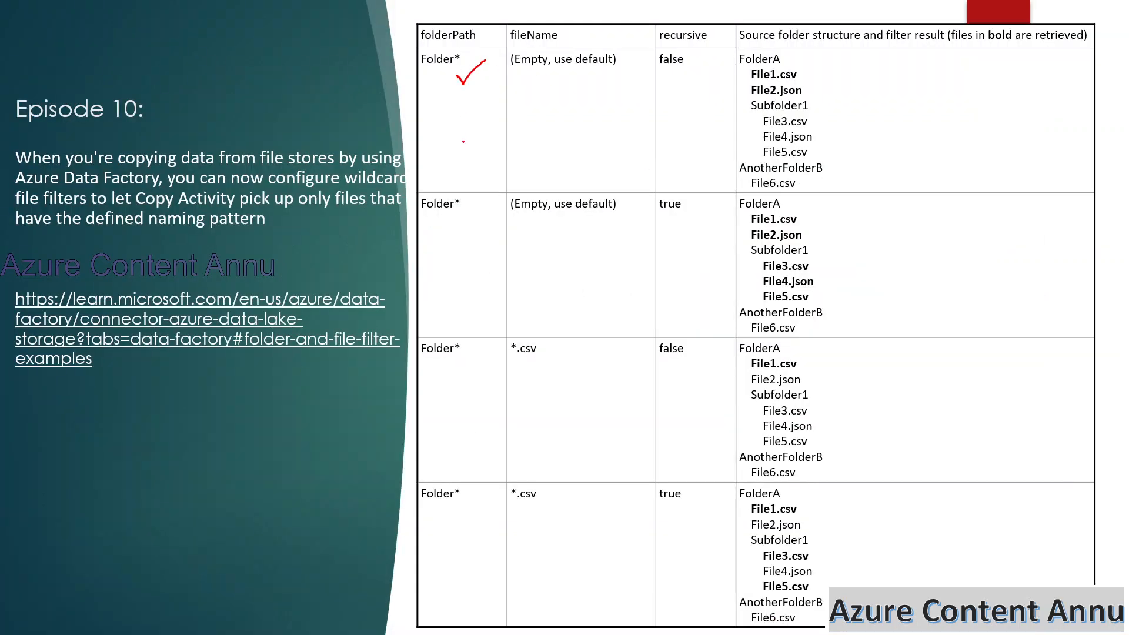
drag(459, 131, 479, 145)
drag(481, 103, 463, 162)
drag(458, 118, 465, 146)
drag(445, 142, 470, 136)
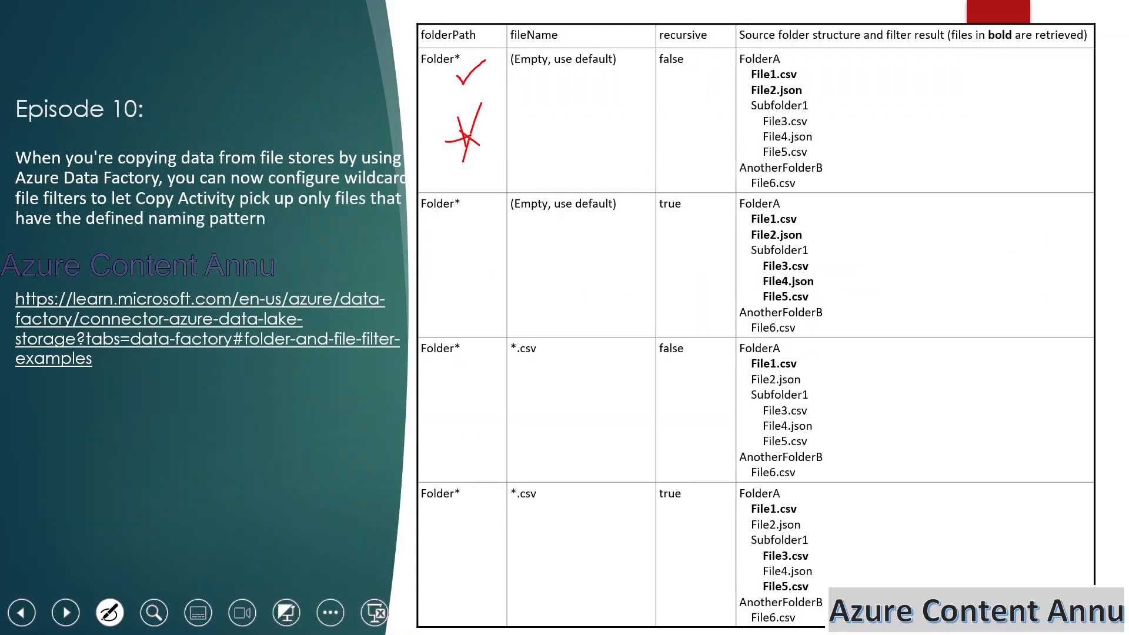
mouse_move(528, 100)
mouse_down()
mouse_move(532, 148)
mouse_move(612, 94)
mouse_up()
mouse_move(606, 51)
mouse_down()
mouse_move(654, 88)
mouse_move(704, 87)
mouse_up()
drag(713, 65, 755, 85)
mouse_move(735, 50)
mouse_down()
mouse_move(734, 106)
mouse_move(764, 62)
mouse_up()
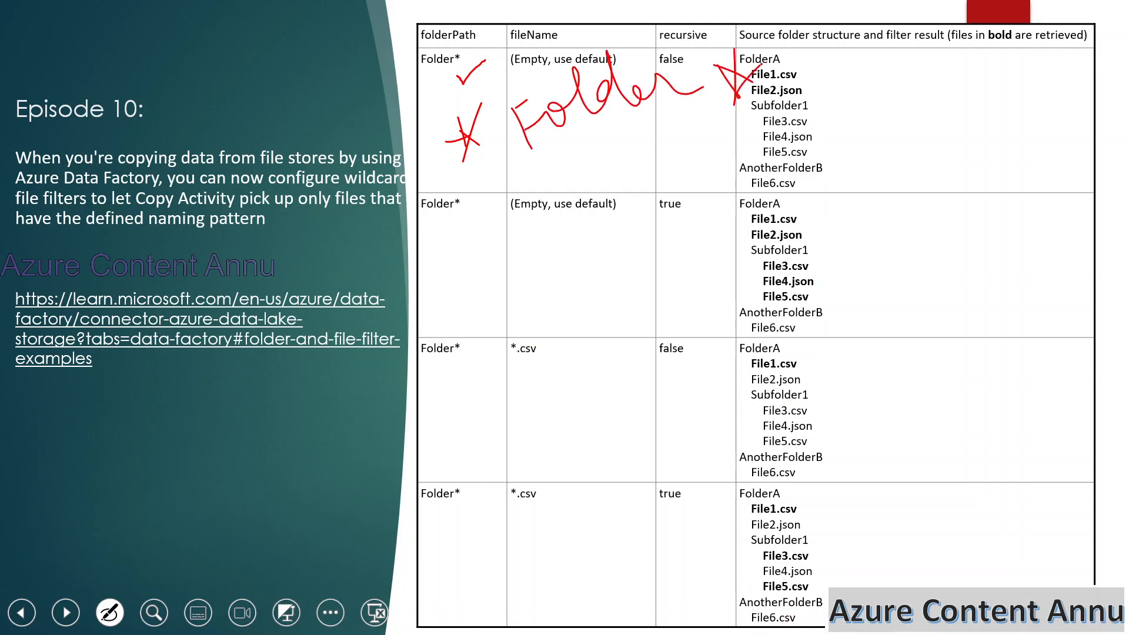
Glance at abccontainer's folders in the browser, then circle the asterisk and underline Folder* in the slide's first row.
key(alt+Tab)
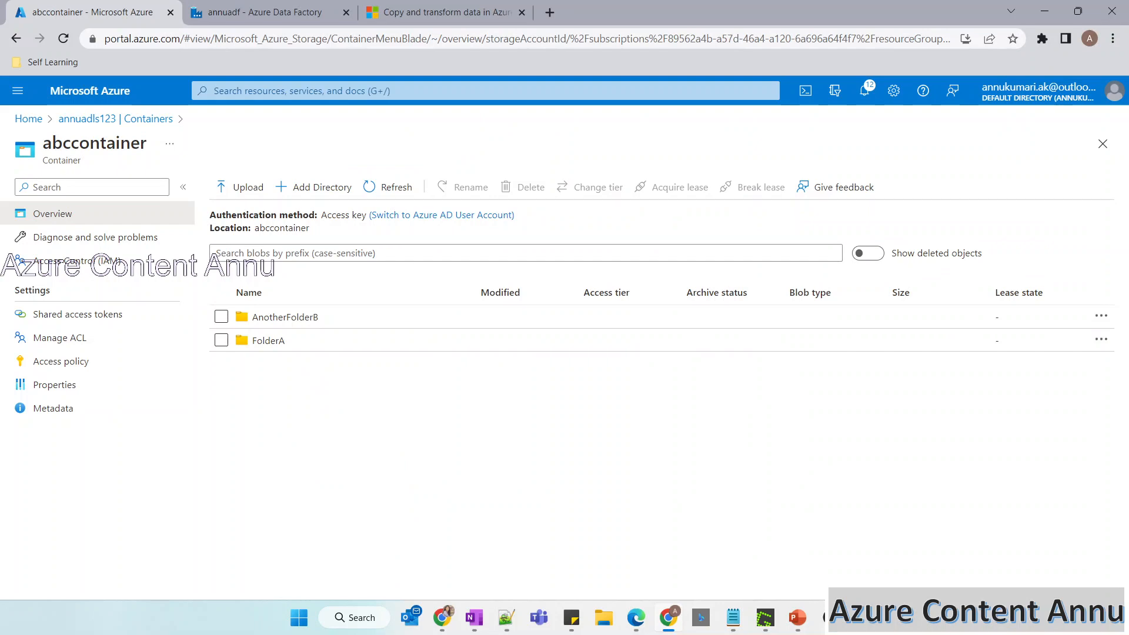
key(alt+Tab)
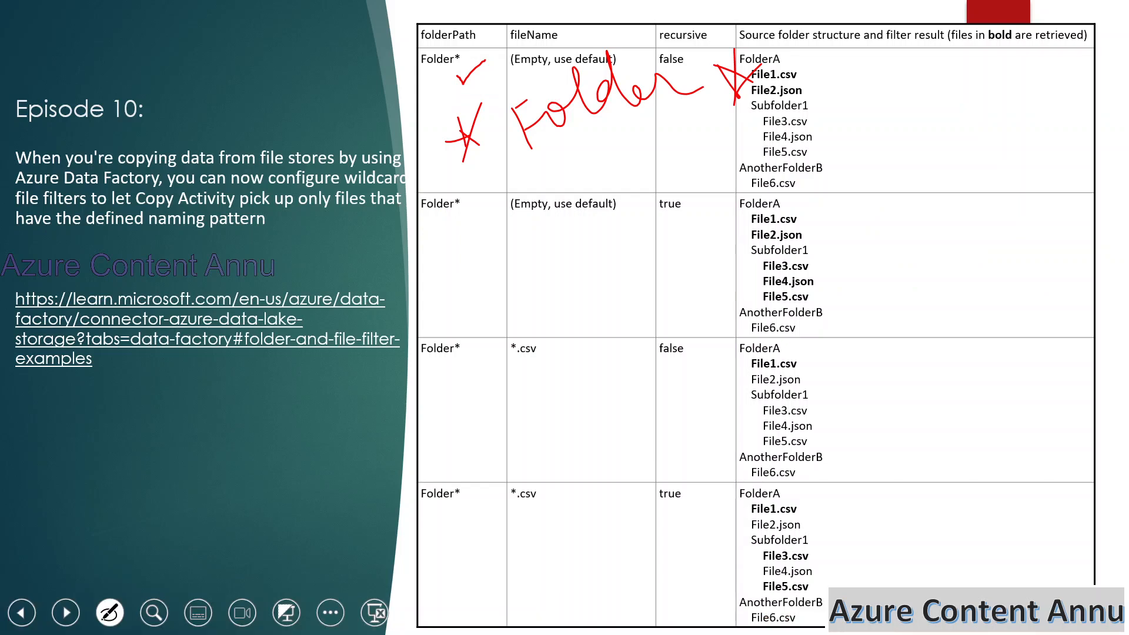
mouse_move(421, 73)
mouse_down()
mouse_move(454, 70)
mouse_move(474, 37)
mouse_move(526, 35)
mouse_up()
drag(413, 77, 453, 73)
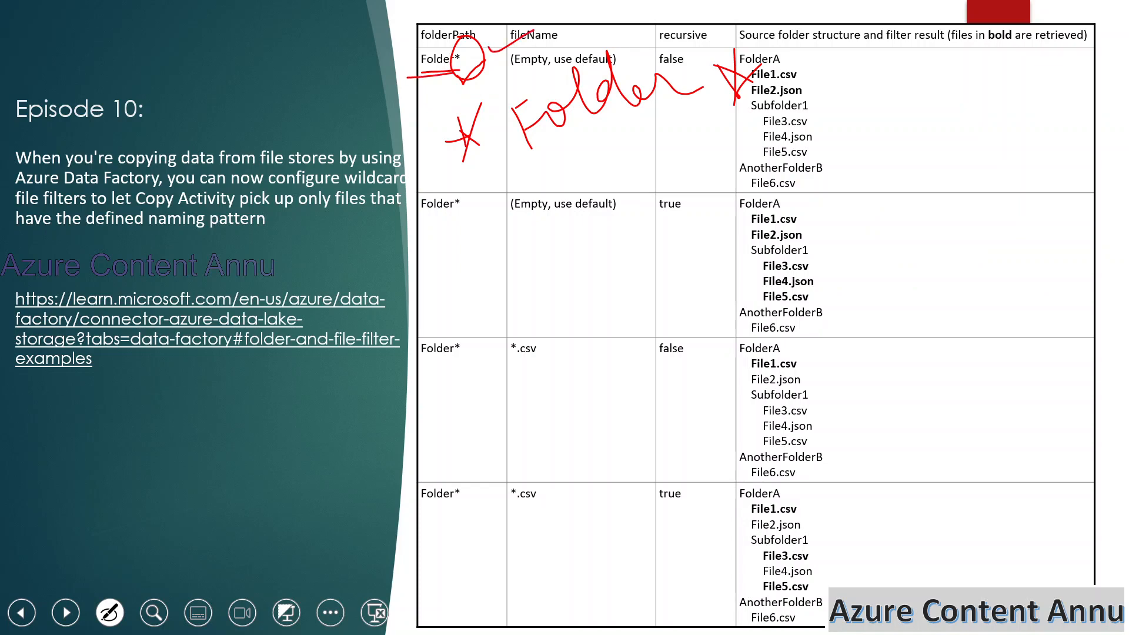
Switch to the browser, tick AnotherFolderB in abccontainer and handwrite "FolderB" next to it.
key(alt+Tab)
drag(328, 306, 364, 290)
mouse_move(417, 318)
mouse_down()
mouse_move(439, 296)
mouse_move(433, 360)
mouse_up()
mouse_move(420, 348)
mouse_down()
mouse_move(452, 321)
mouse_move(479, 247)
mouse_move(530, 197)
mouse_move(655, 210)
mouse_move(688, 234)
mouse_up()
mouse_move(712, 222)
mouse_down()
mouse_move(693, 179)
mouse_move(713, 220)
mouse_move(694, 257)
mouse_up()
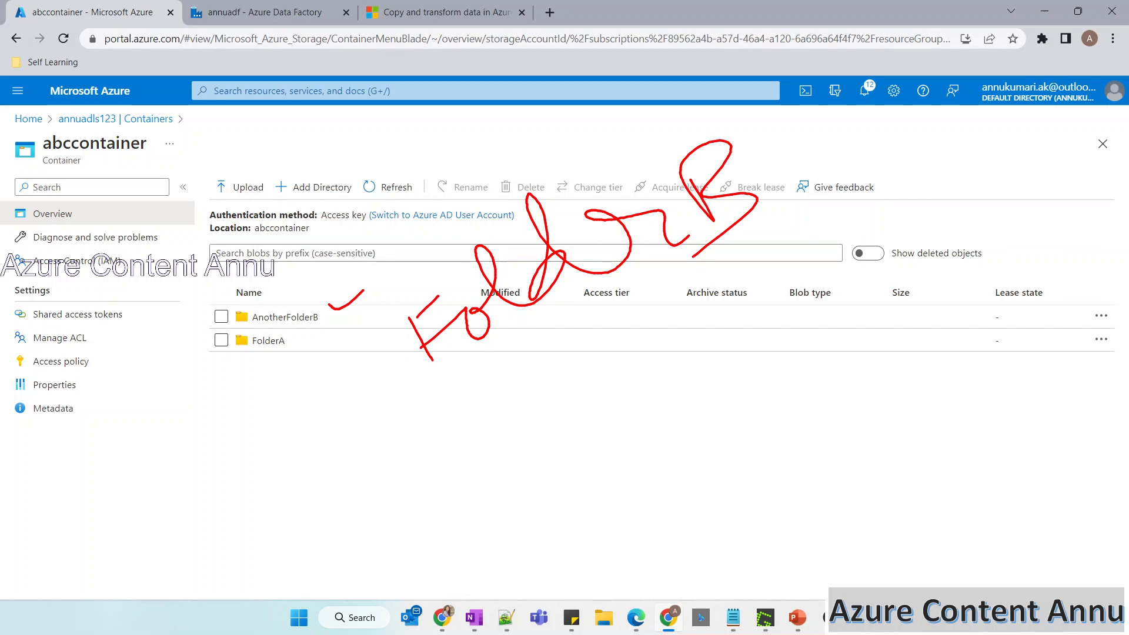
Underline and circle AnotherFolderB and handwrite "Folder*" above it to compare the name with the wildcard.
mouse_move(393, 269)
mouse_down()
mouse_move(330, 319)
mouse_move(364, 325)
mouse_up()
drag(246, 331, 337, 322)
mouse_move(314, 204)
mouse_down()
mouse_move(315, 278)
mouse_move(343, 222)
mouse_move(409, 181)
mouse_move(467, 172)
mouse_move(510, 119)
mouse_up()
mouse_move(491, 100)
mouse_down()
mouse_move(534, 111)
mouse_move(507, 142)
mouse_up()
drag(486, 91, 538, 125)
drag(561, 56, 509, 121)
mouse_move(271, 292)
mouse_down()
mouse_move(250, 307)
mouse_move(338, 304)
mouse_up()
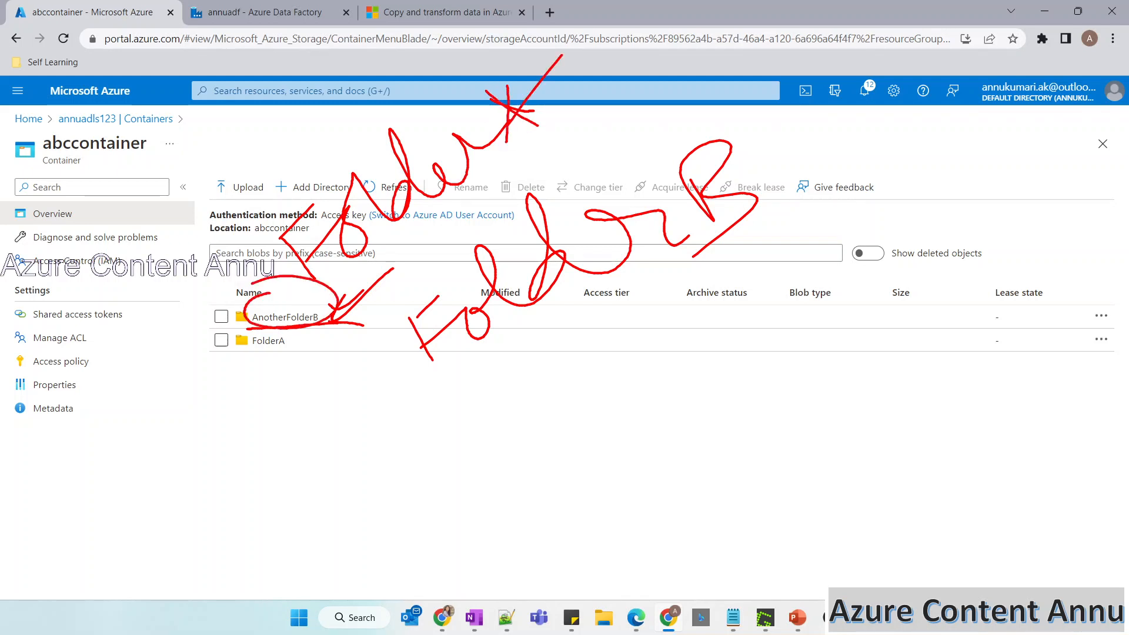
Tick FolderA in abccontainer, clear the screen ink and open FolderA to examine its contents.
drag(303, 351, 345, 344)
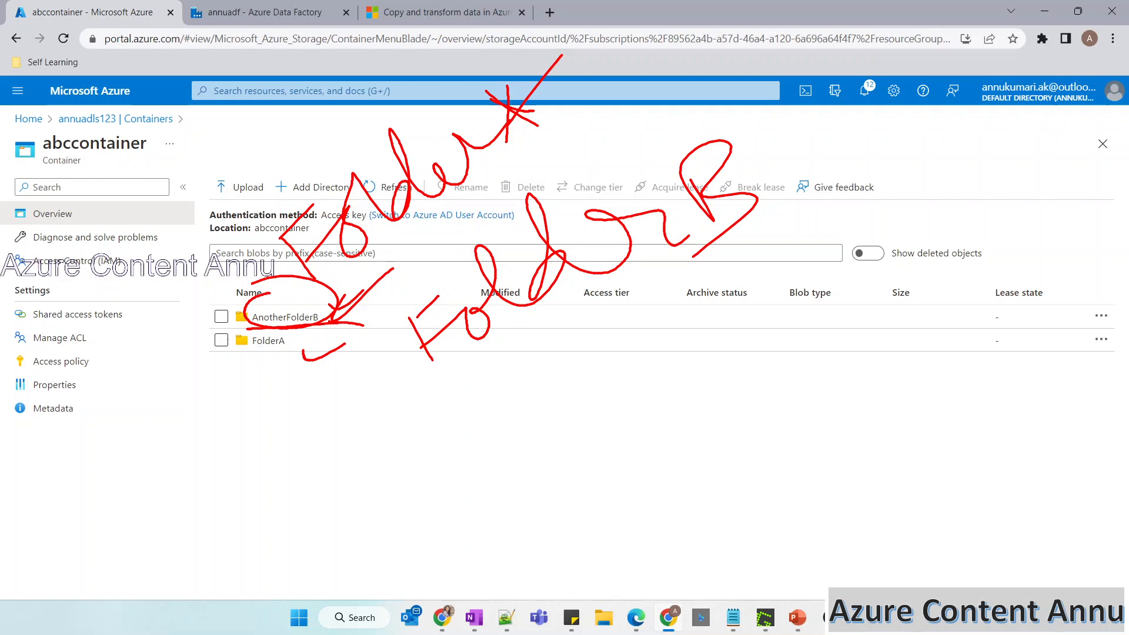
key(Escape)
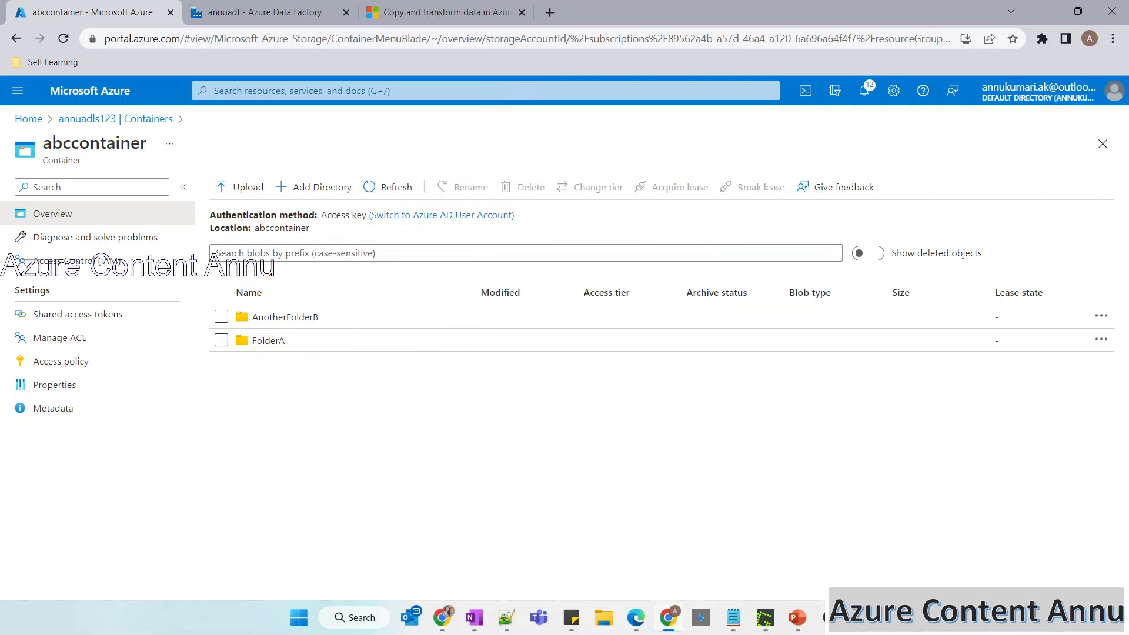
click(268, 341)
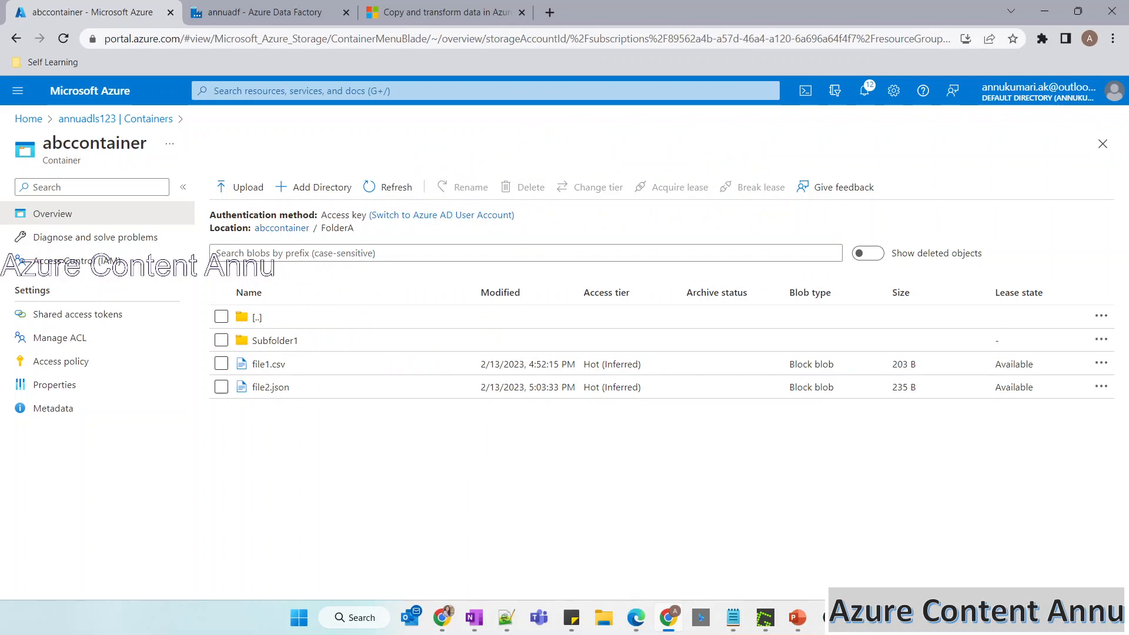
Open Subfolder1 to examine its files, then return to Data Factory and examine the Recursively option on Copy data1's source.
click(274, 342)
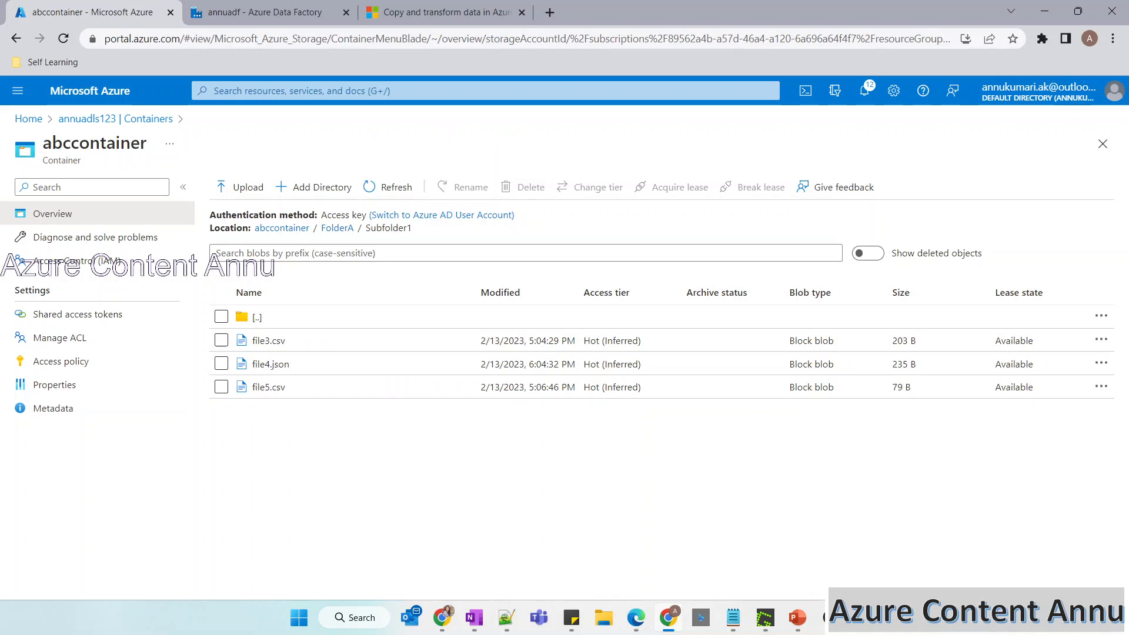
click(265, 12)
click(445, 270)
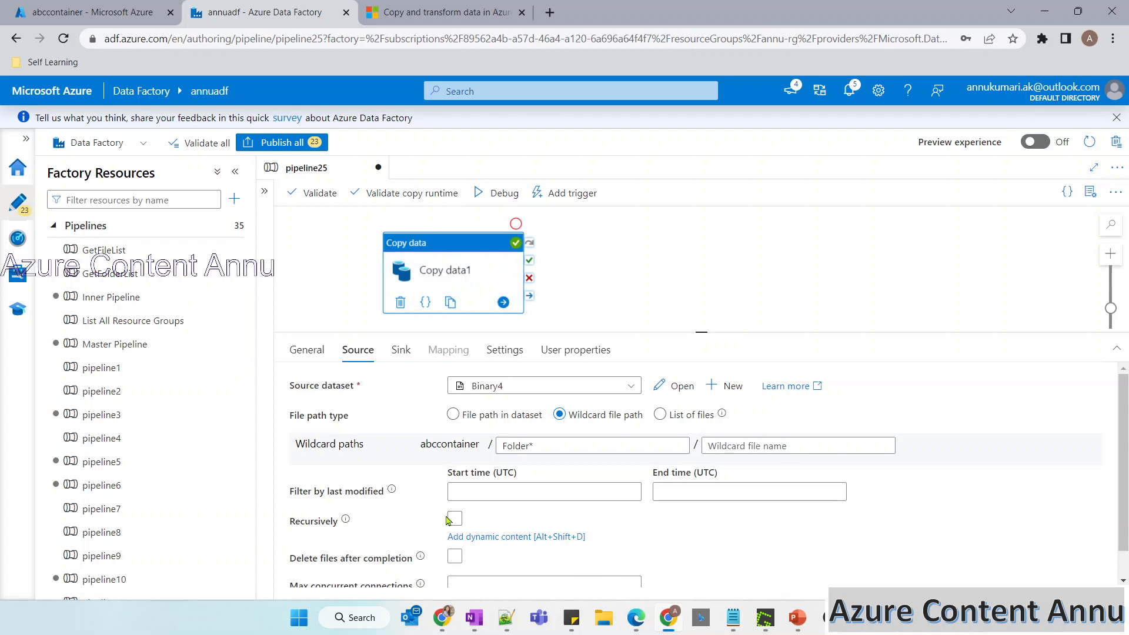
mouse_move(346, 520)
click(454, 519)
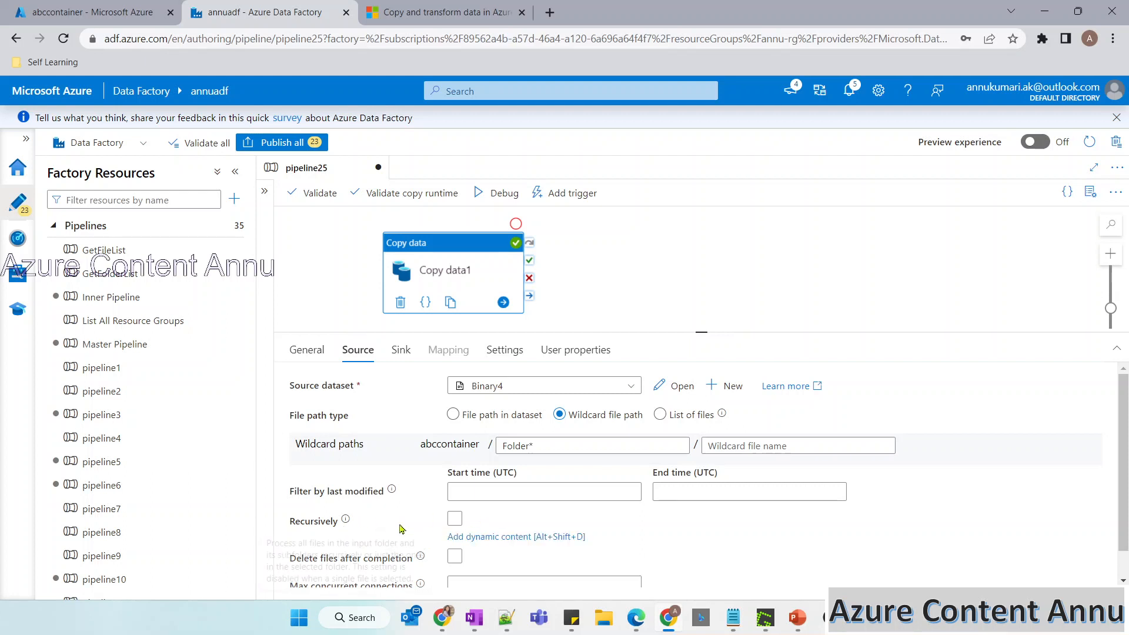
Go back through abccontainer's folders to the container list and open FolderA in abcoutputcontainer to examine the copied files.
click(88, 12)
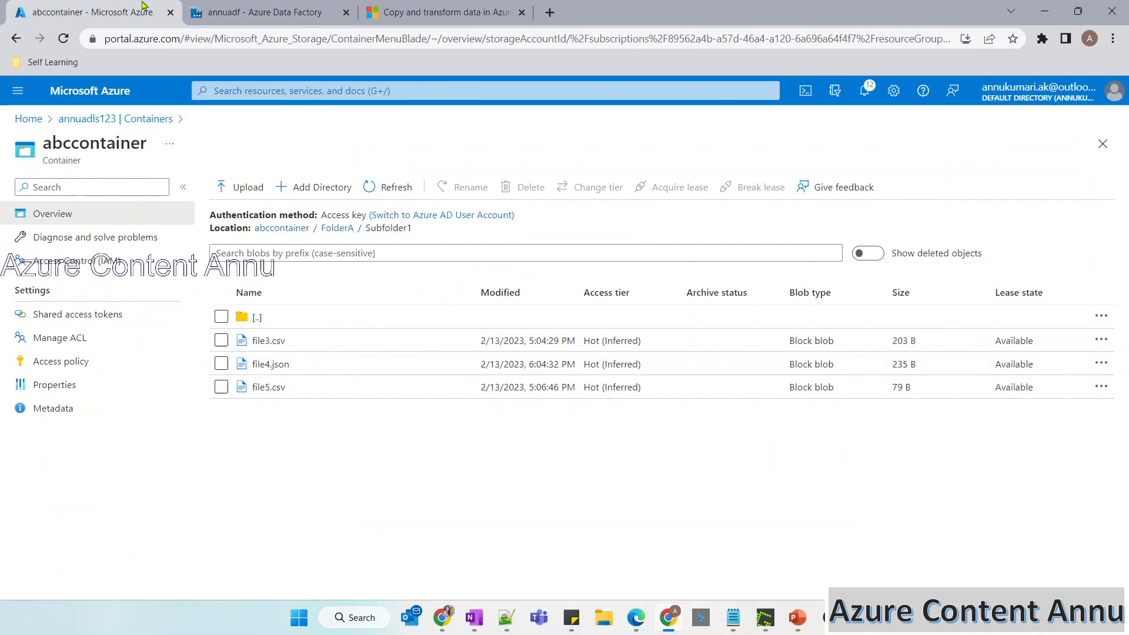
click(337, 229)
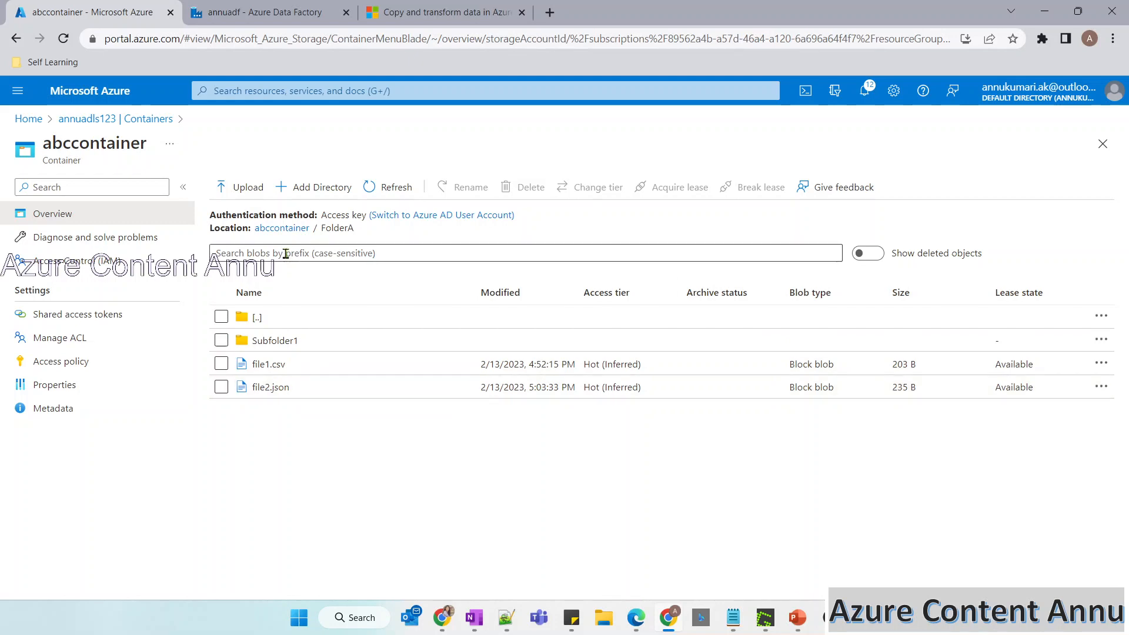
click(264, 235)
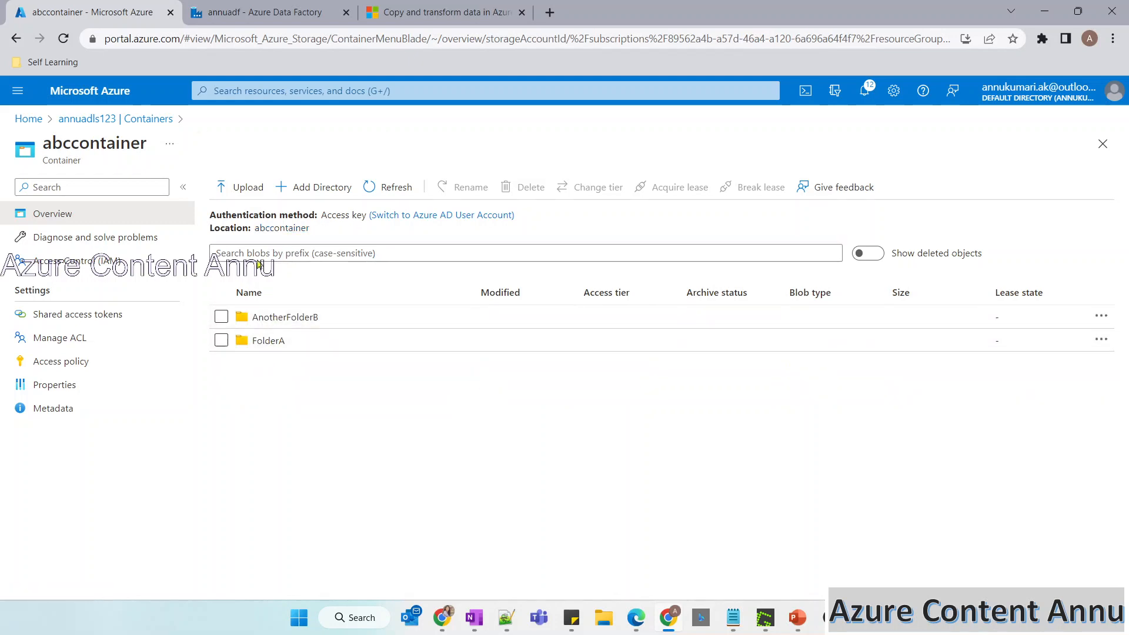
click(121, 118)
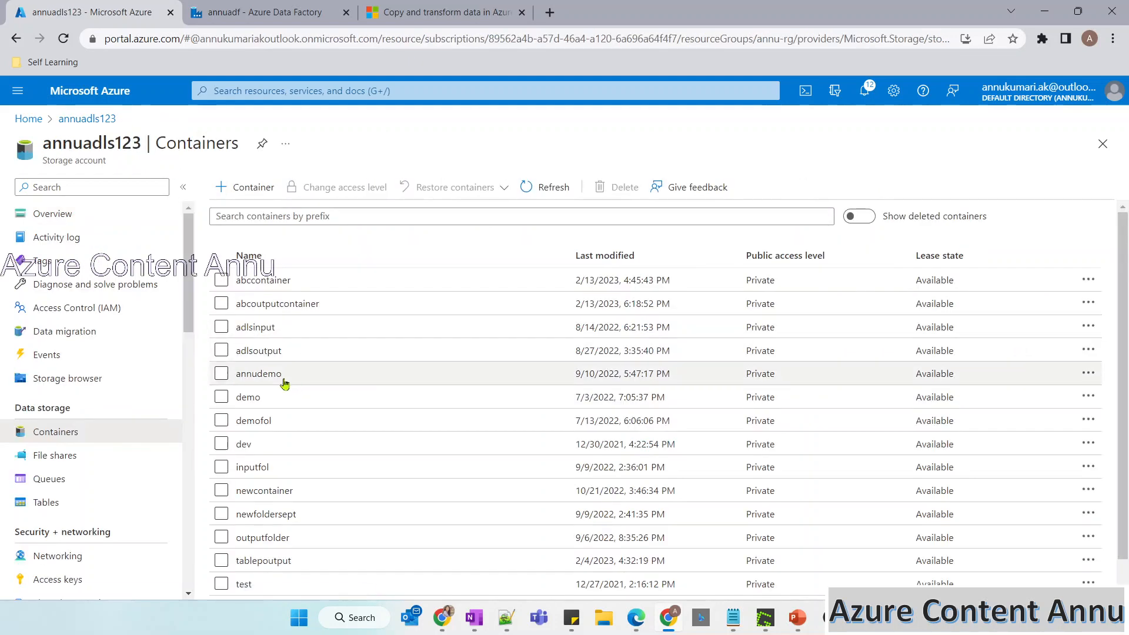
click(263, 310)
click(258, 317)
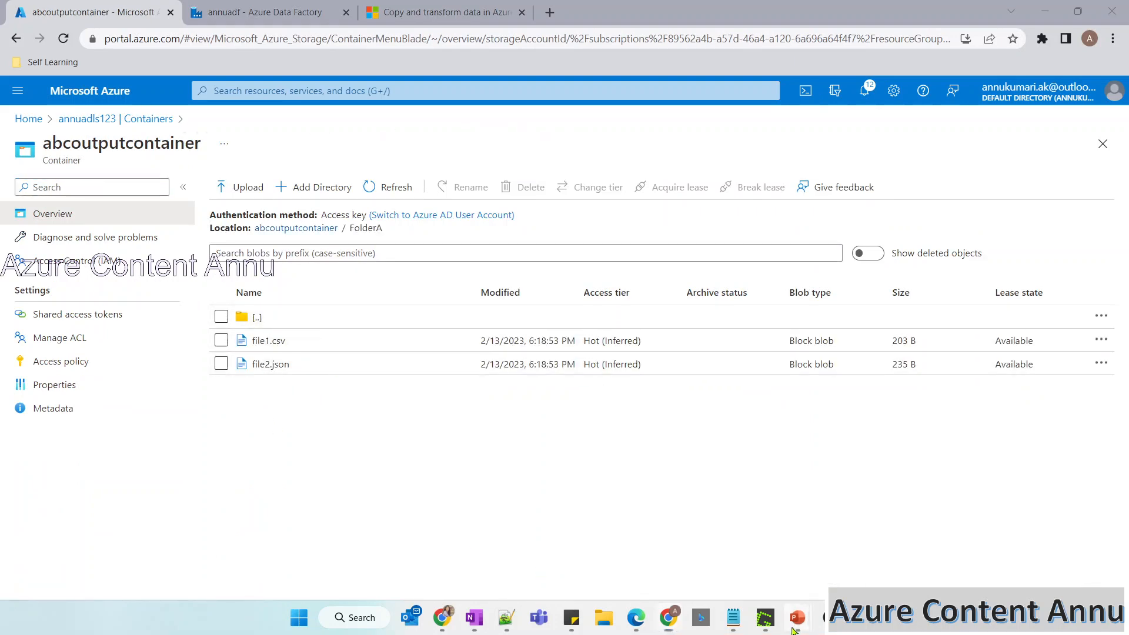
Switch to the PowerPoint slide show, erase all ink from the filter examples slide and reselect the pen.
click(866, 516)
mouse_move(419, 43)
mouse_down()
mouse_move(471, 152)
mouse_move(464, 33)
mouse_move(398, 76)
mouse_up()
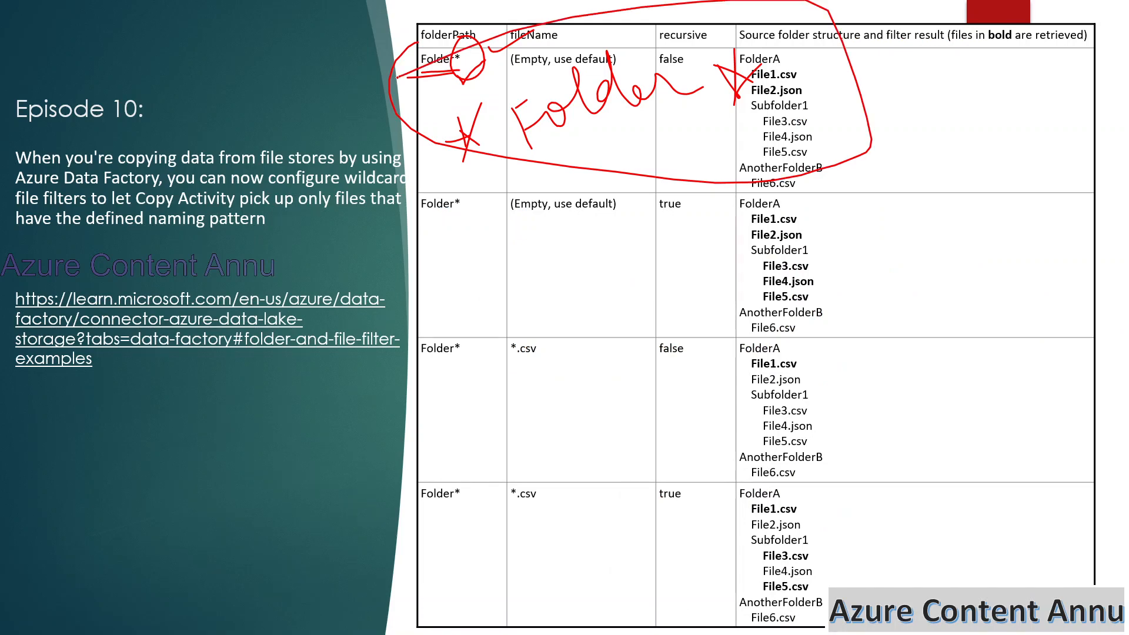
click(110, 613)
click(71, 474)
click(110, 612)
click(76, 511)
click(110, 613)
click(70, 418)
Tick Folder* in the slide's second row, circle the recursive value true and bracket the files from File1.csv to File5.csv.
drag(373, 231, 428, 199)
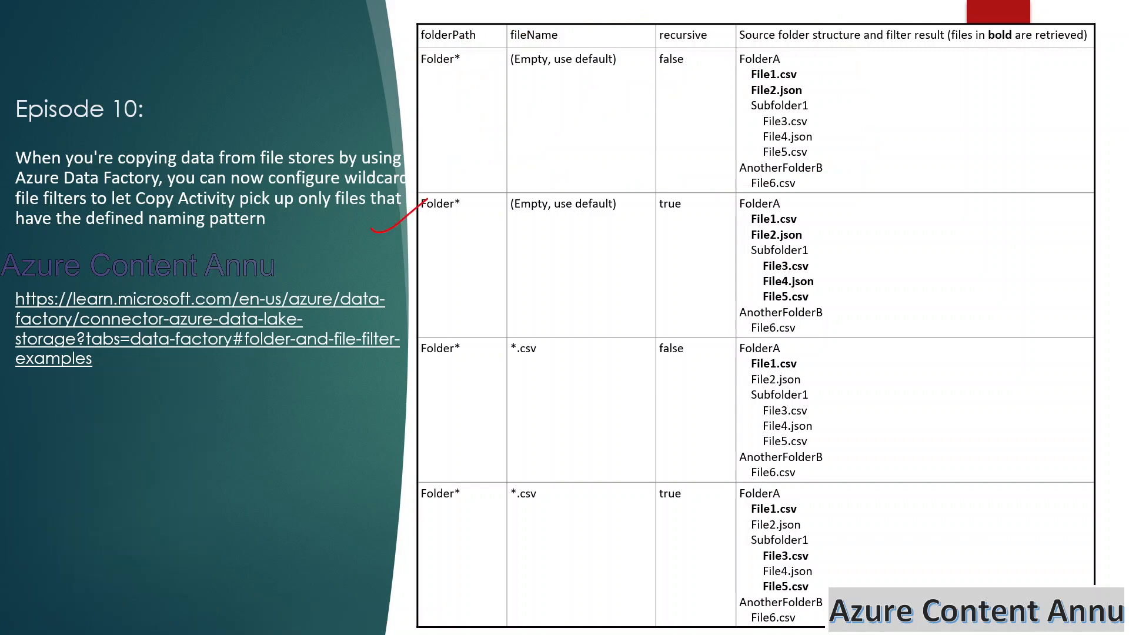
mouse_move(669, 176)
mouse_down()
mouse_move(702, 187)
mouse_move(677, 176)
mouse_up()
drag(811, 211, 820, 296)
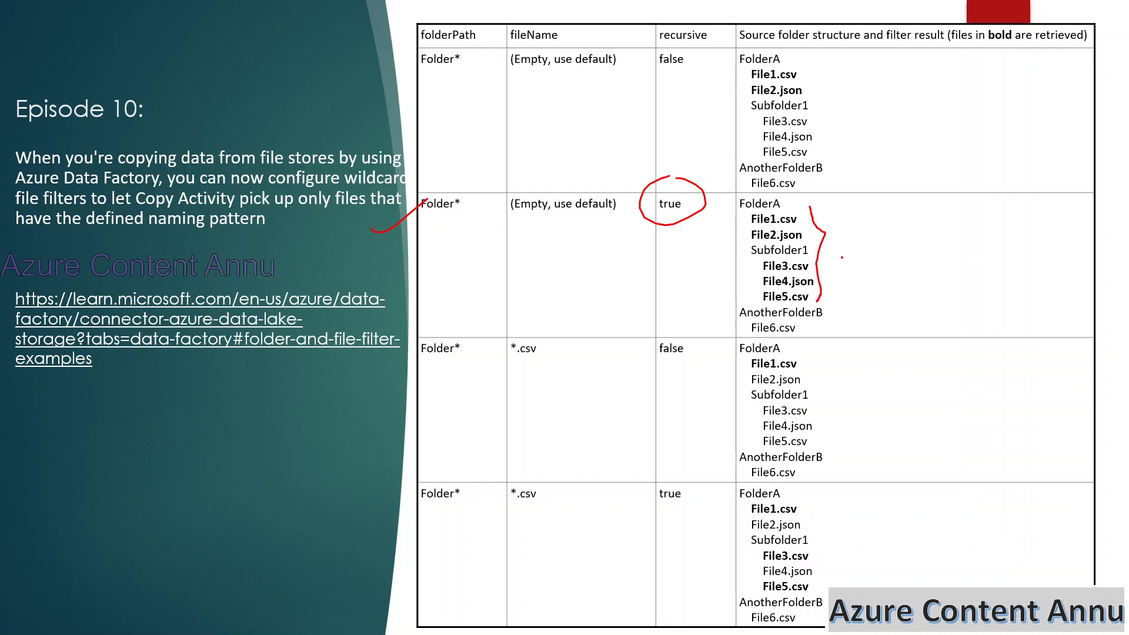
drag(816, 255, 841, 246)
Switch to the browser, enable Recursively on Copy data1's source and go back to the annuadls123 container list.
key(alt+Tab)
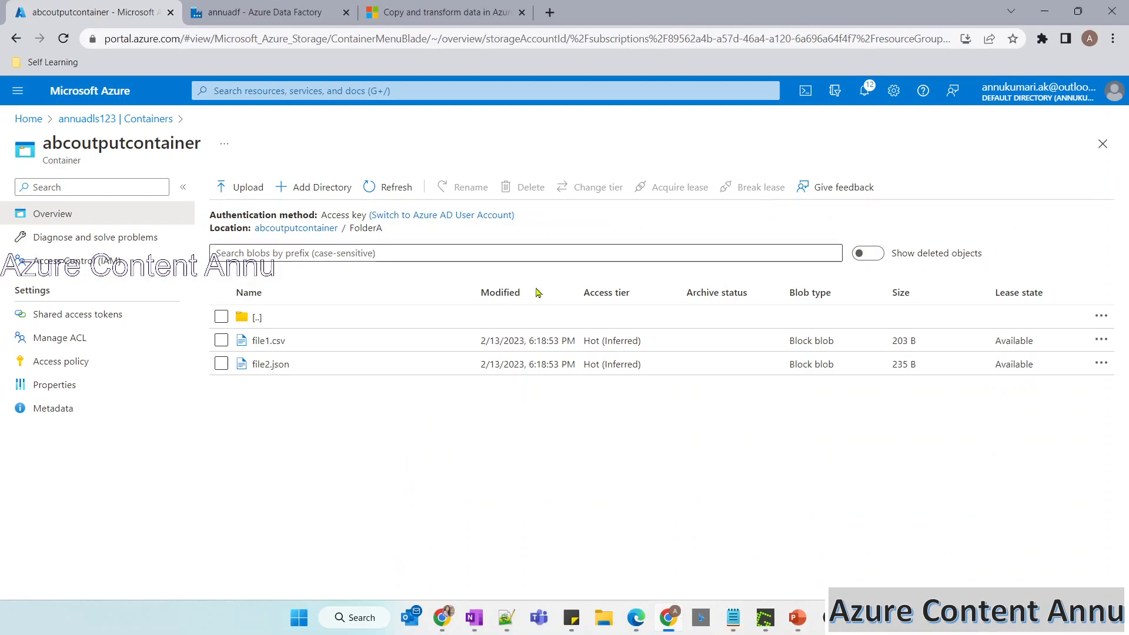
click(272, 11)
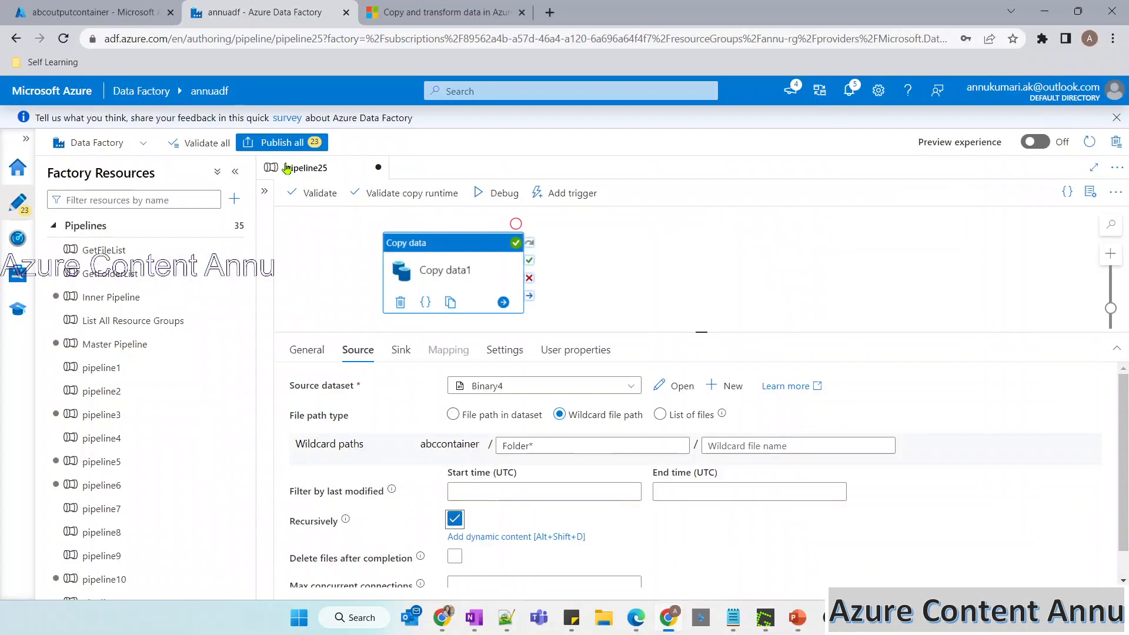
click(94, 12)
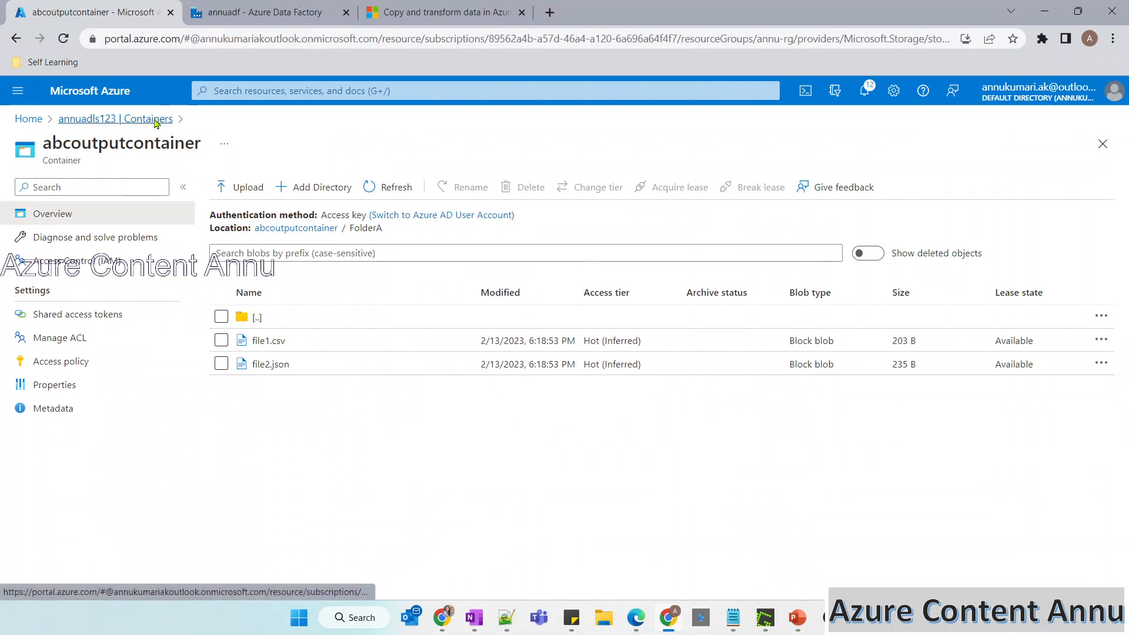
click(157, 120)
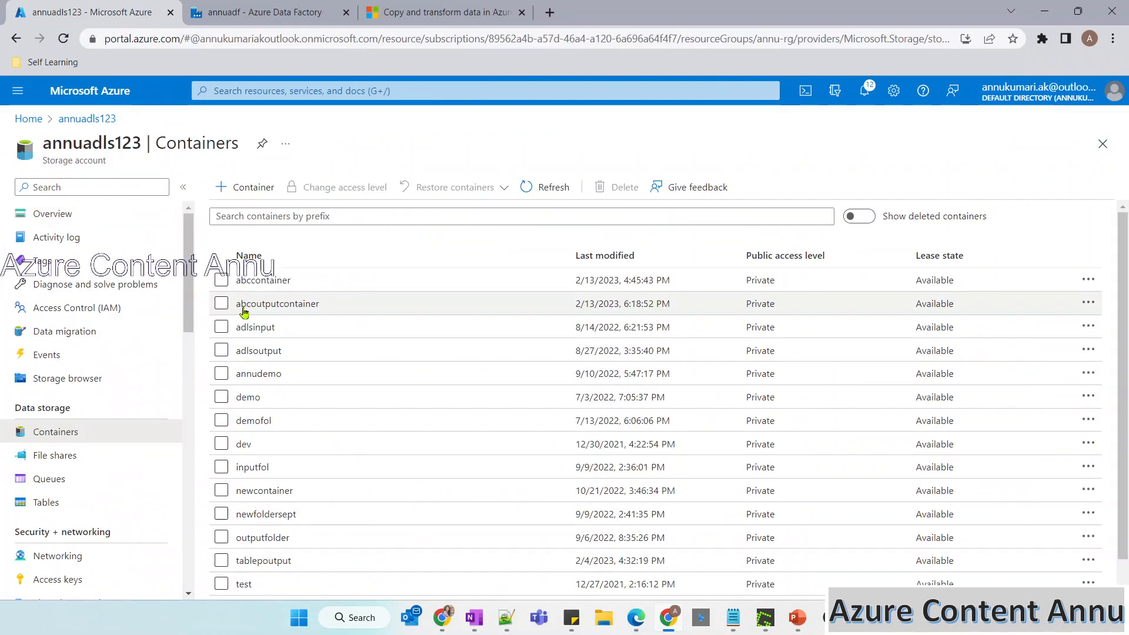
Open the sink dataset Binary5 of Copy data1 and set its file path container to abcoutputcontainerb.
click(265, 11)
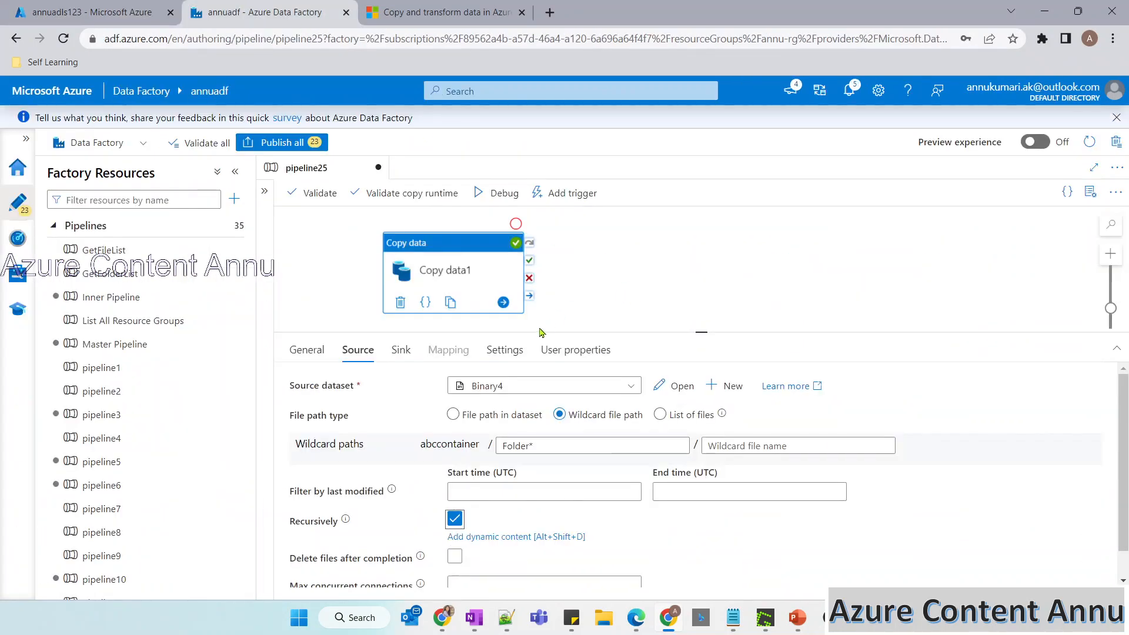
click(405, 356)
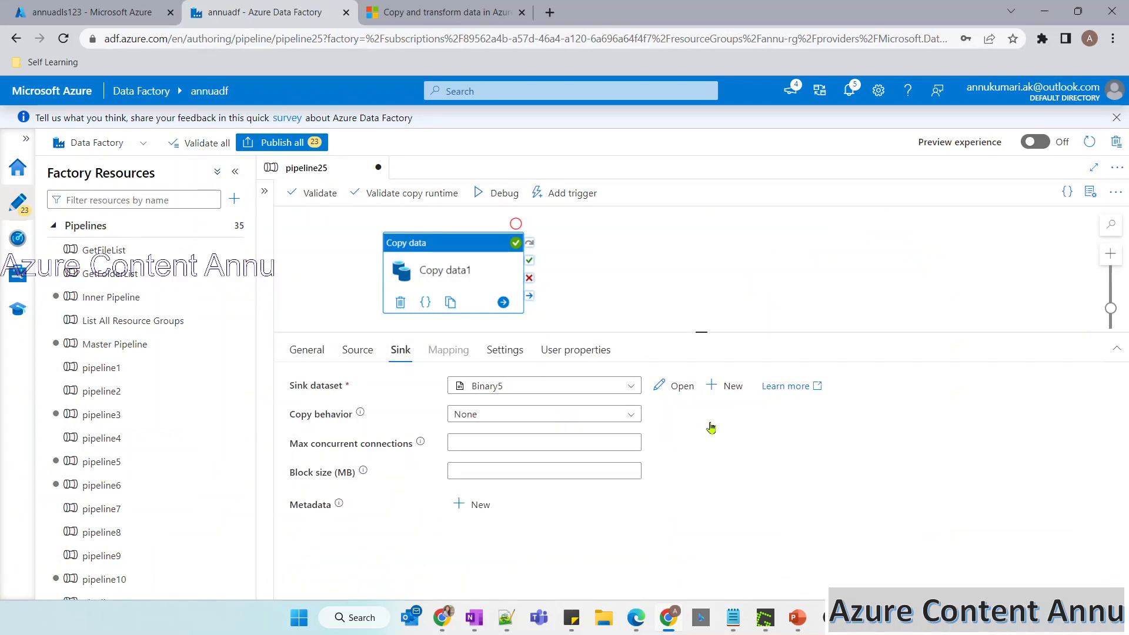
click(676, 389)
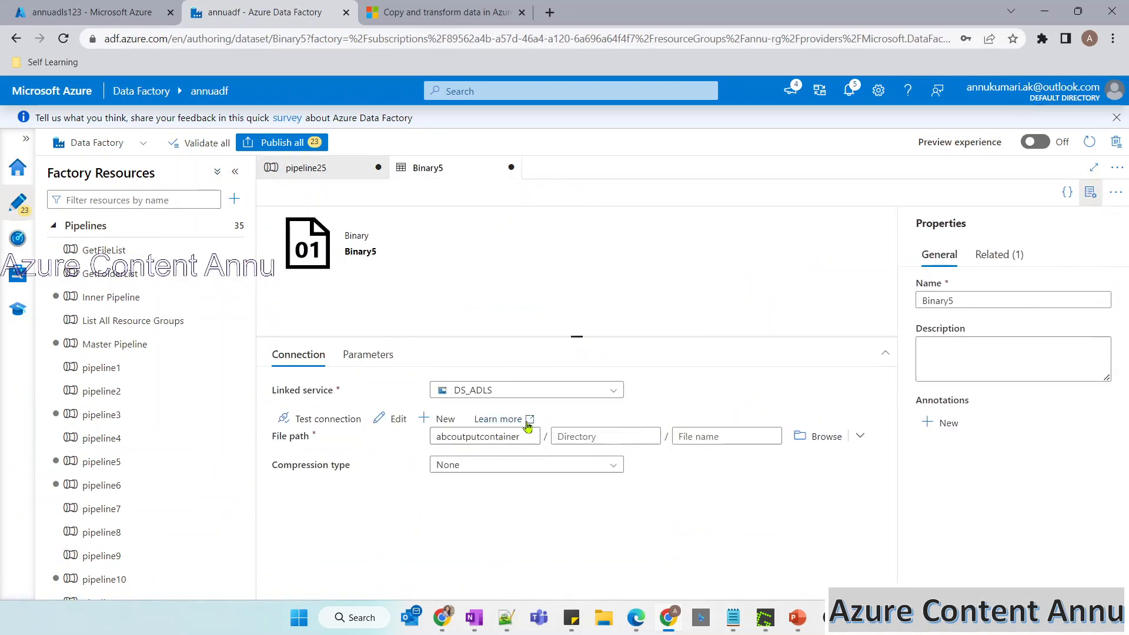
click(522, 436)
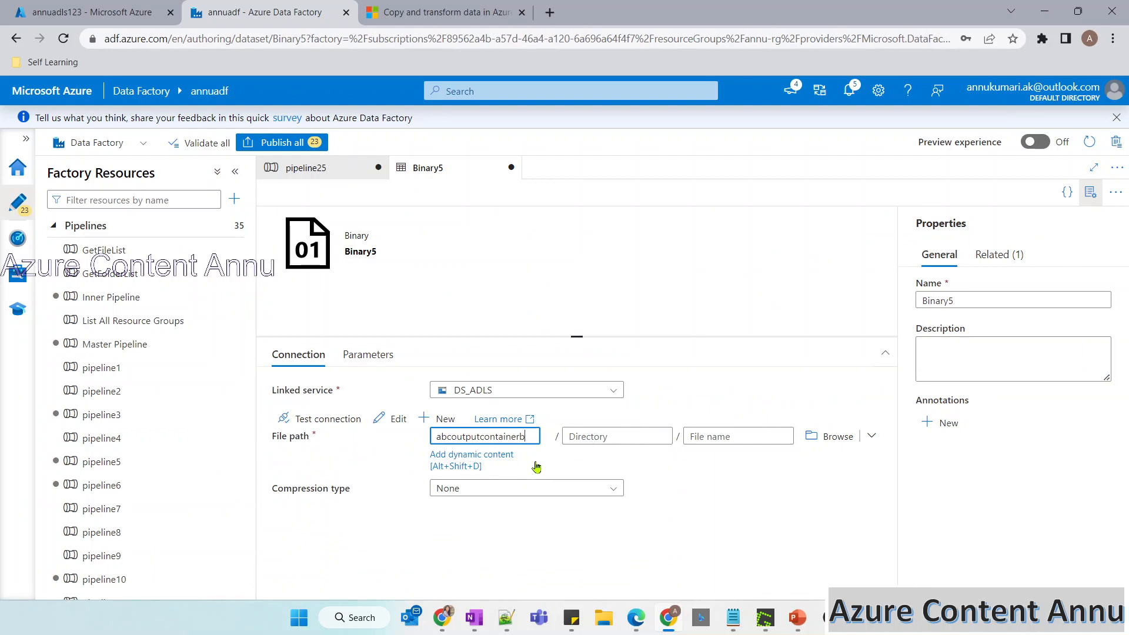
Run pipeline25 in debug mode and refresh the run status of Copy data1.
click(306, 167)
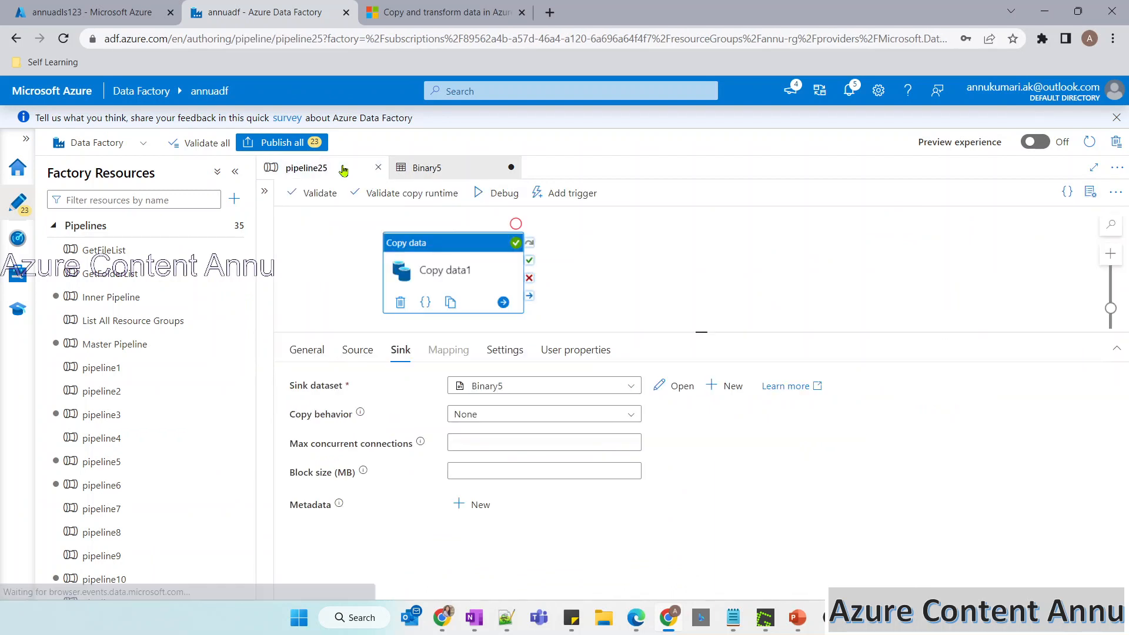
click(506, 192)
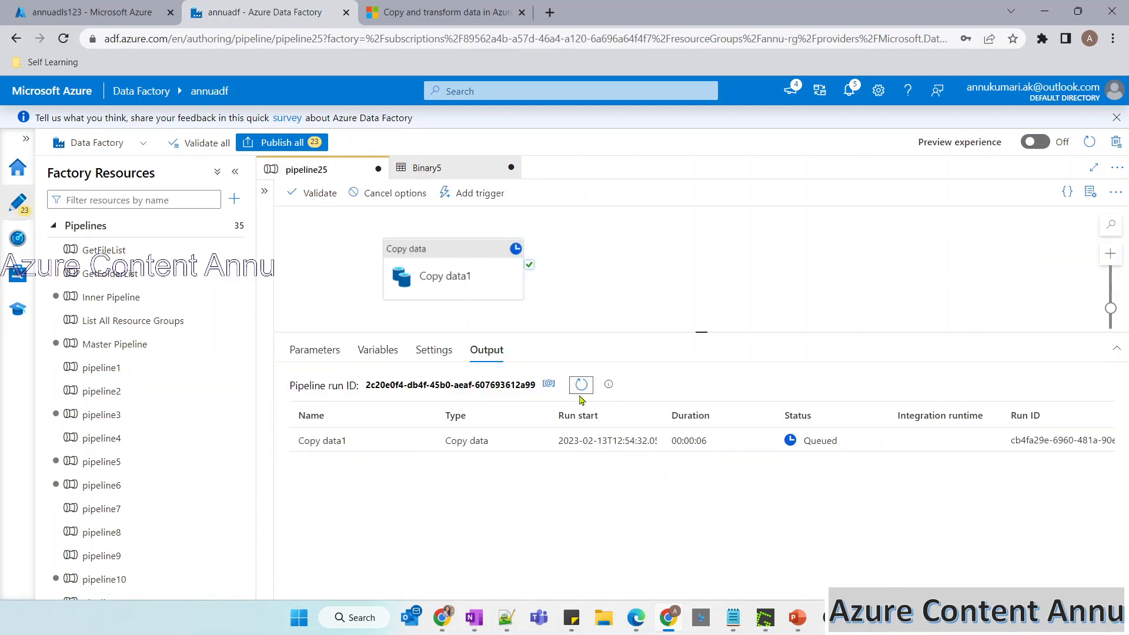
click(140, 5)
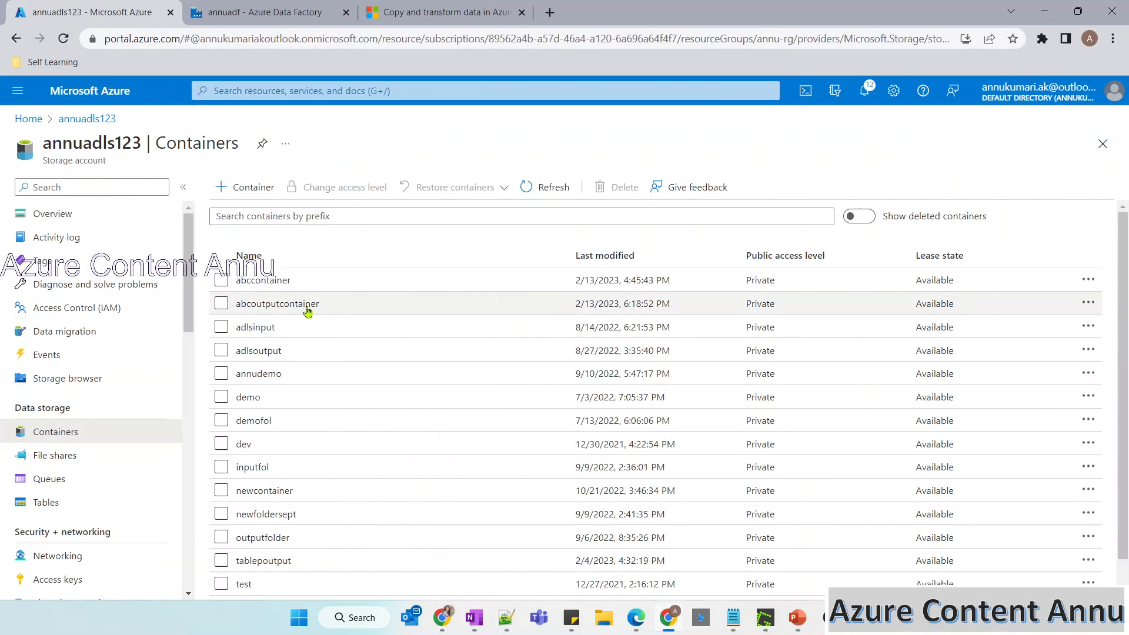
click(247, 11)
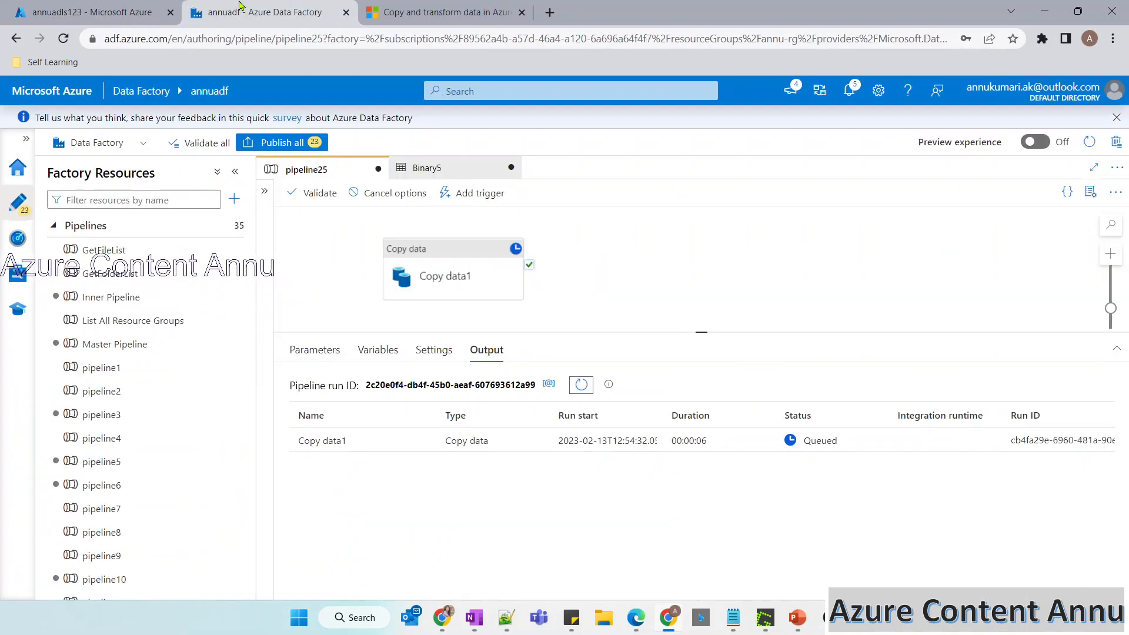
click(581, 383)
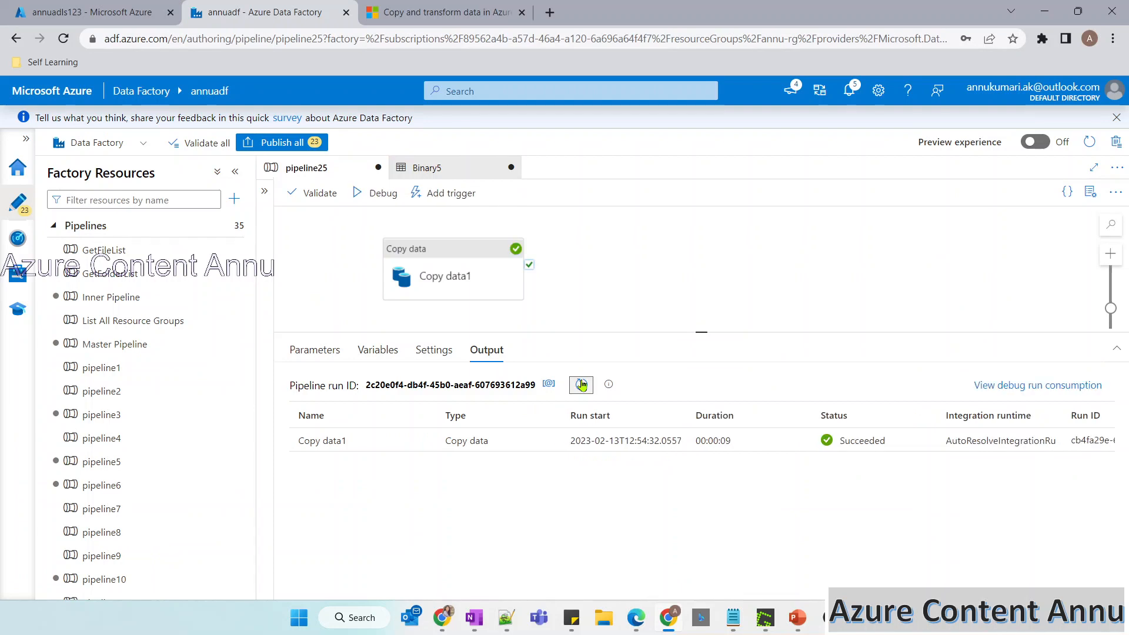
mouse_move(428, 443)
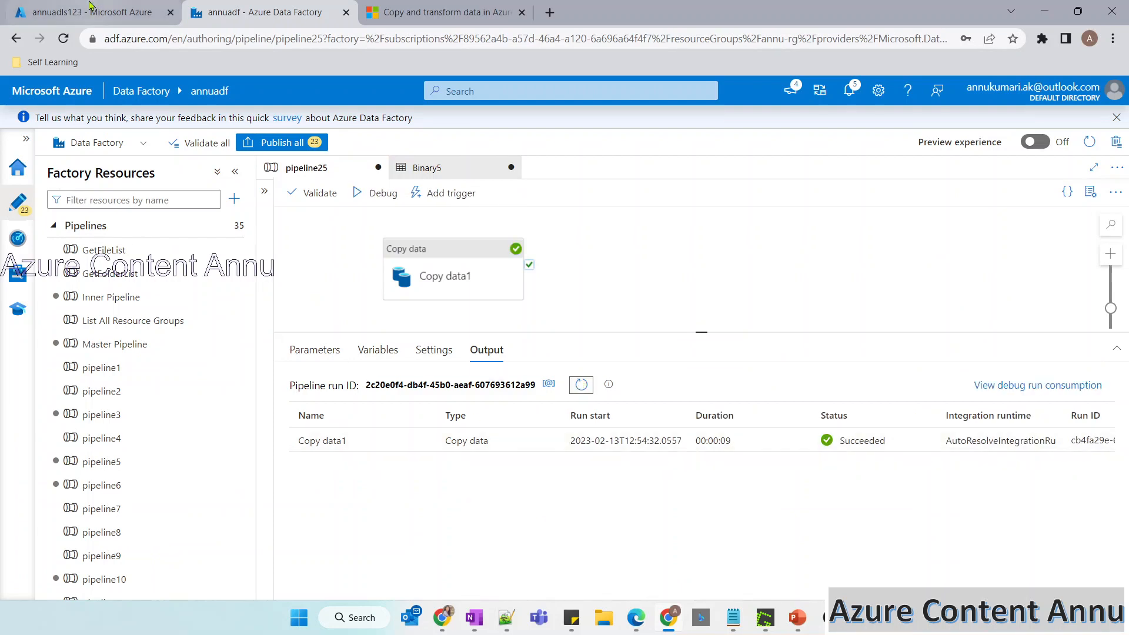
Refresh the annuadls123 container list and open abcoutputcontainerb.
click(91, 12)
click(549, 189)
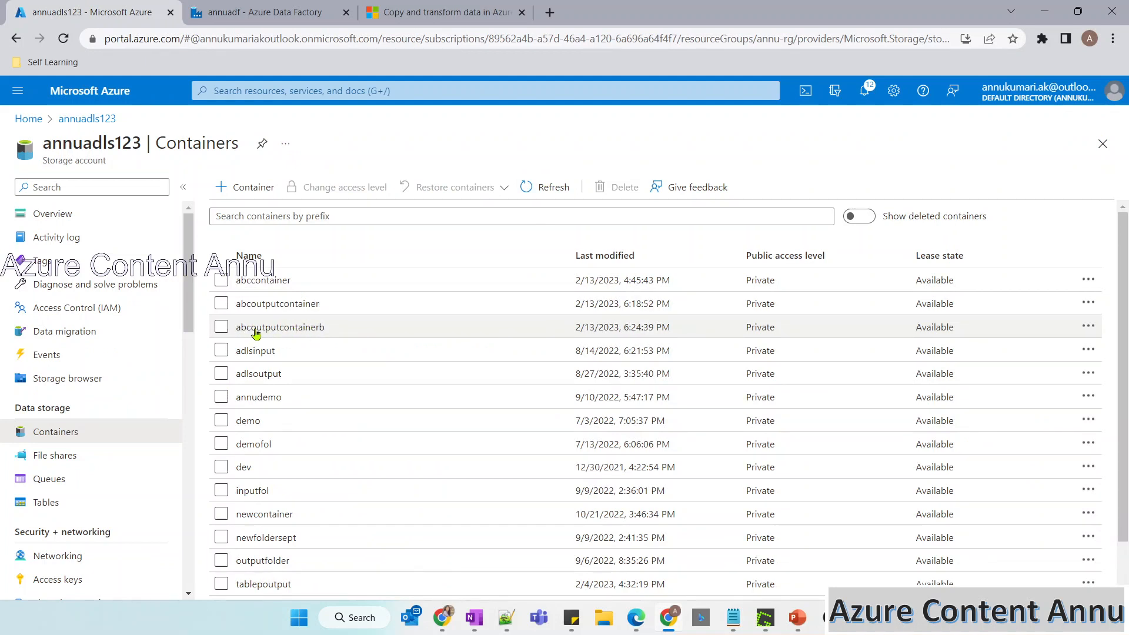
click(255, 330)
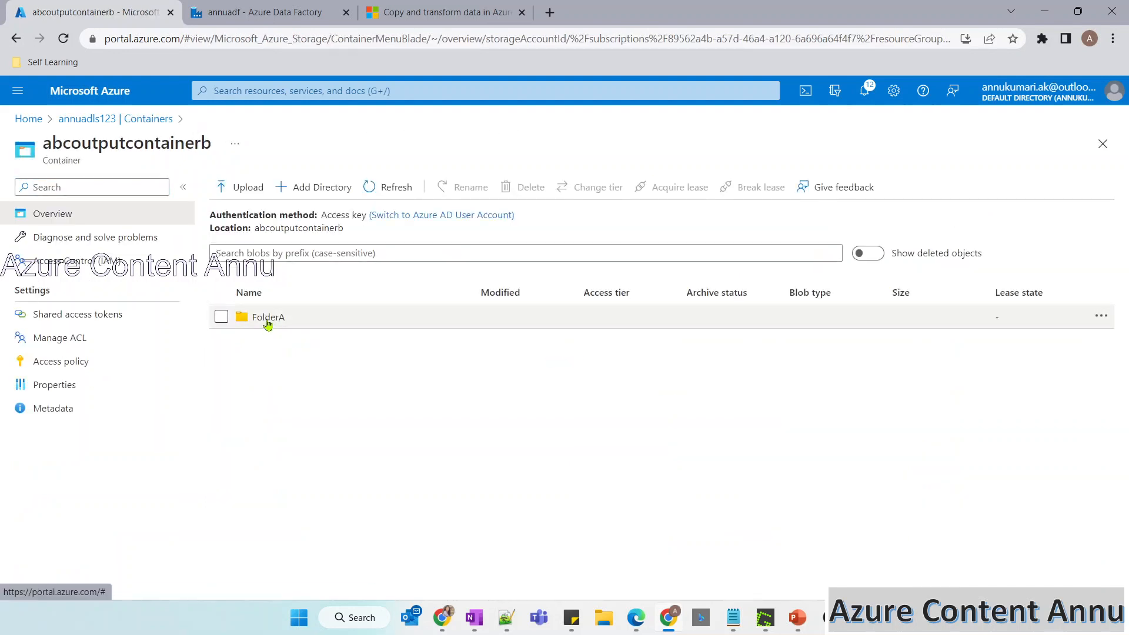
Duplicate the abcoutputcontainerb browser tab and open abcoutputcontainer's FolderA in the original tab.
right_click(130, 23)
click(168, 130)
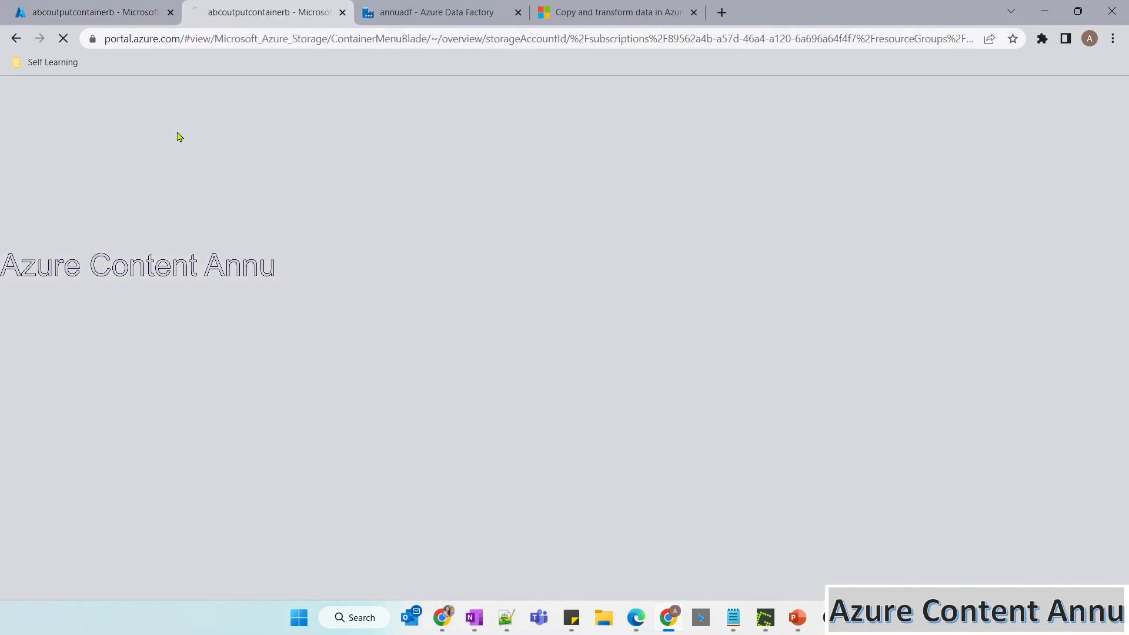
click(104, 6)
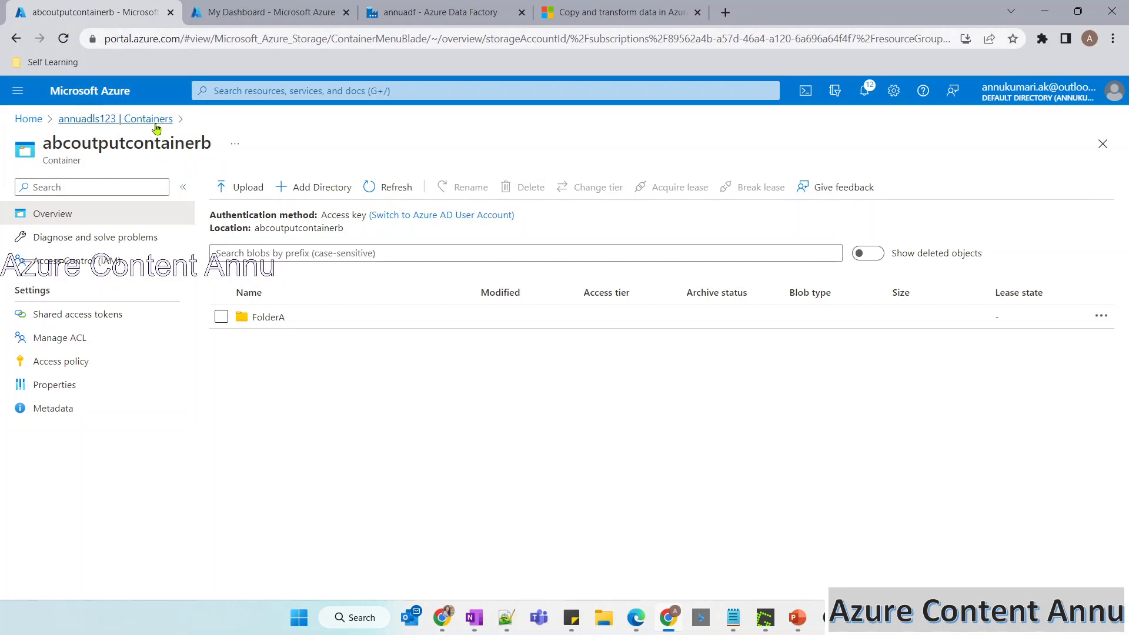
click(154, 118)
click(275, 304)
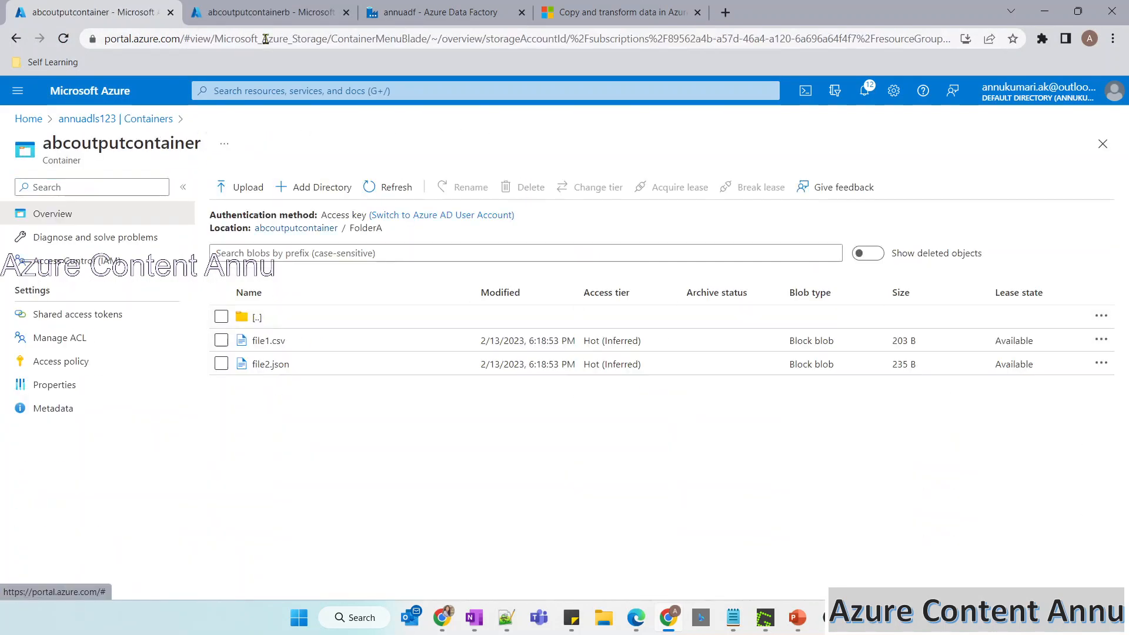
Open FolderA in abcoutputcontainerb, compare it with abcoutputcontainer's FolderA, and open Subfolder1 to examine the copied files.
click(250, 8)
click(280, 315)
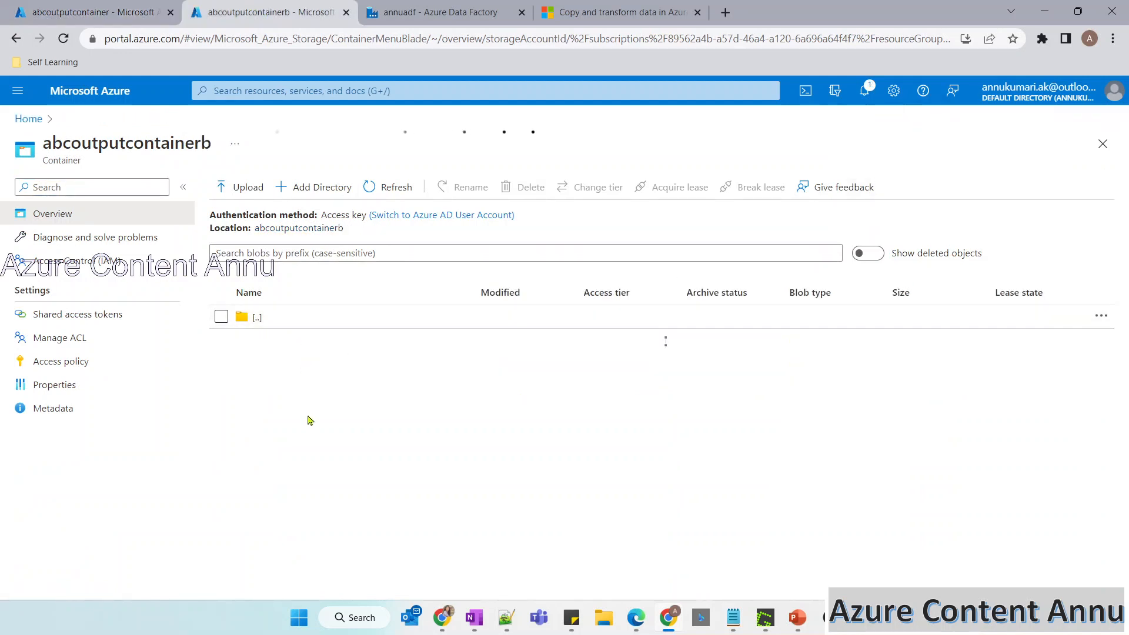
click(88, 7)
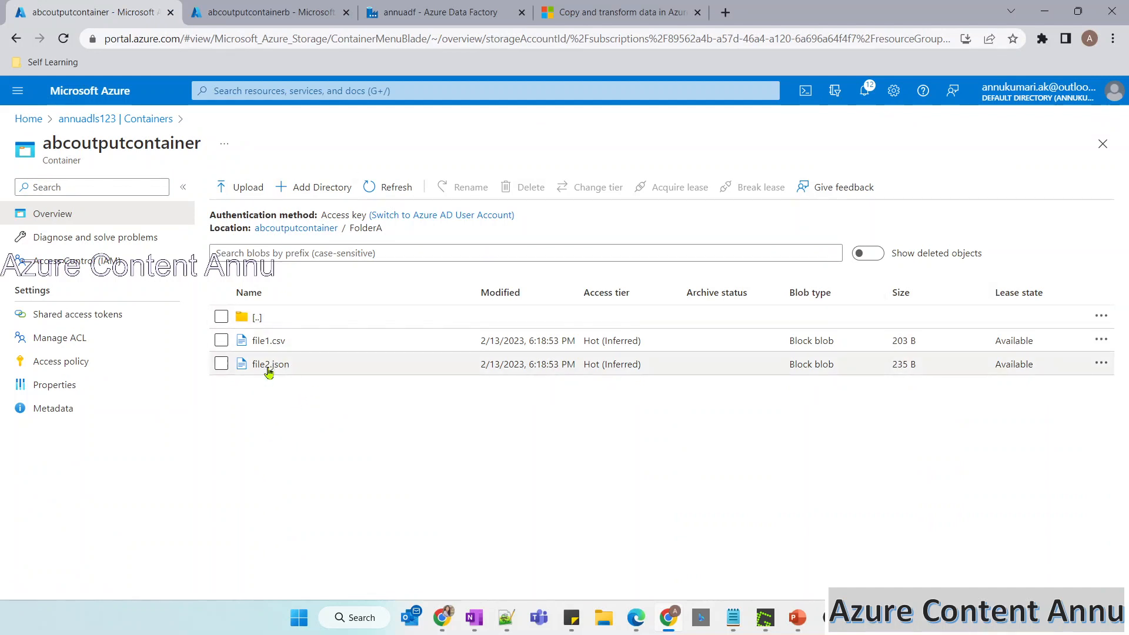
click(257, 17)
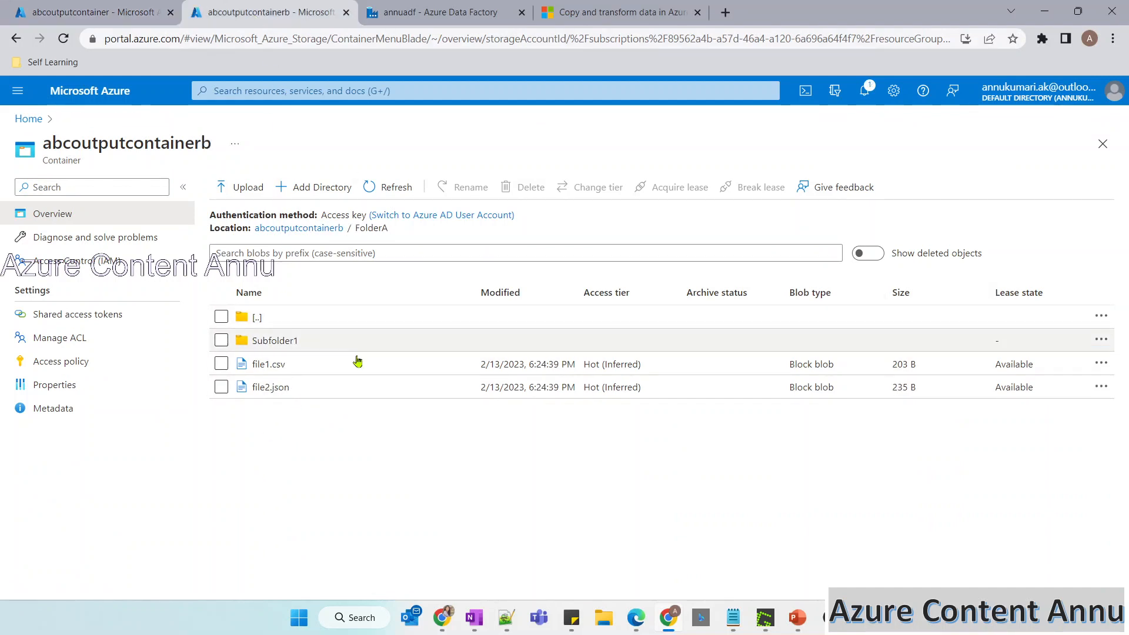
click(292, 343)
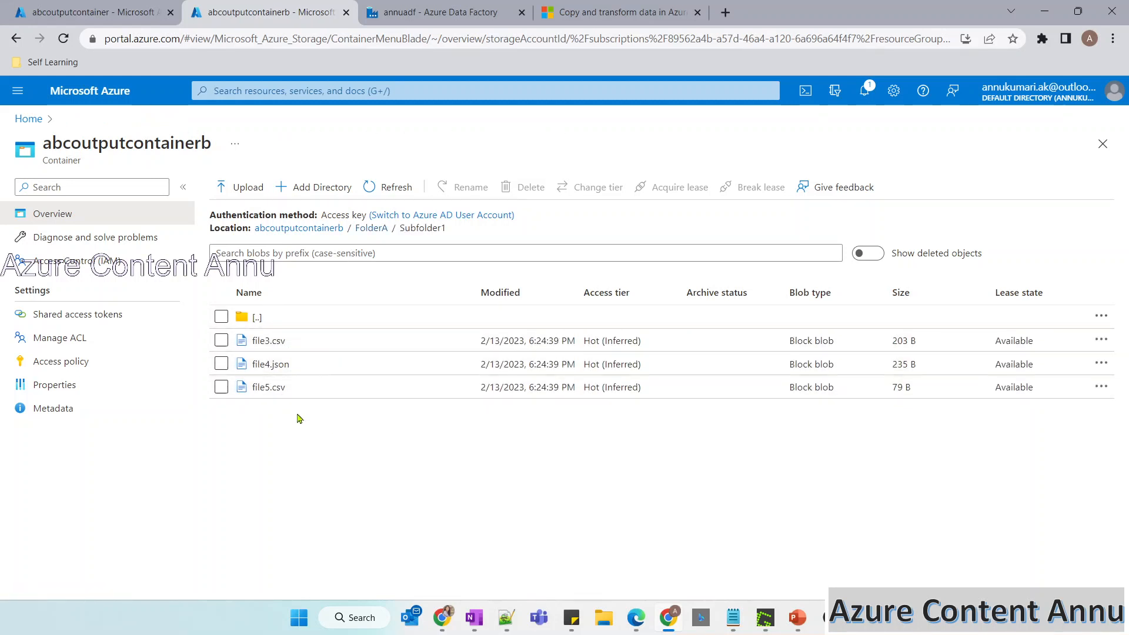
Return to Data Factory and examine the wildcard path and Recursively setting on Copy data1's source.
click(417, 11)
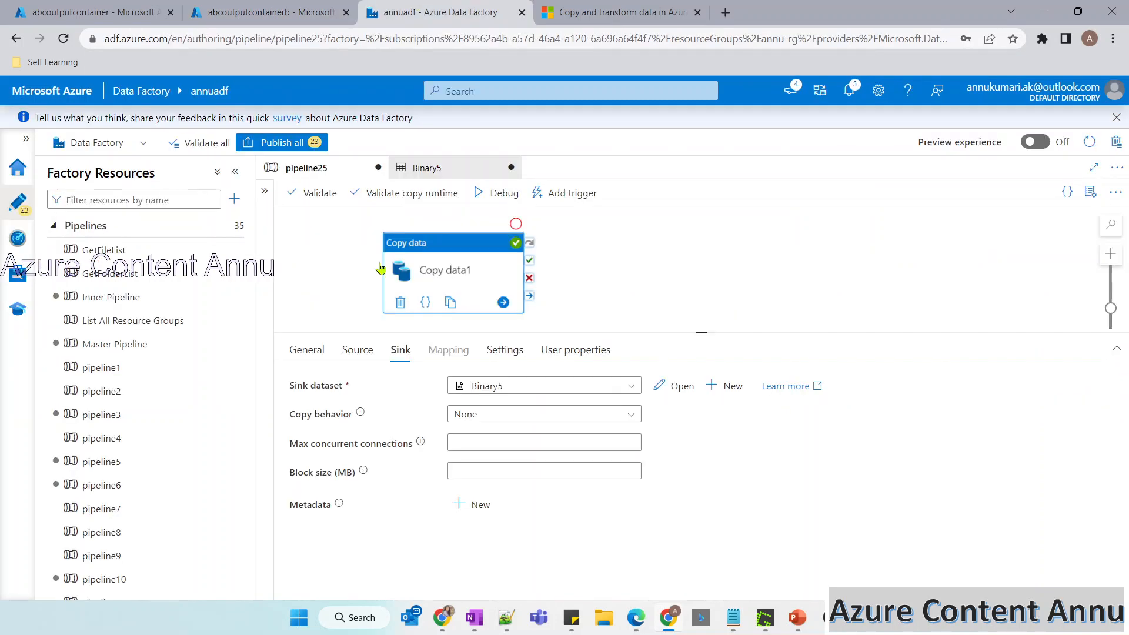
click(357, 349)
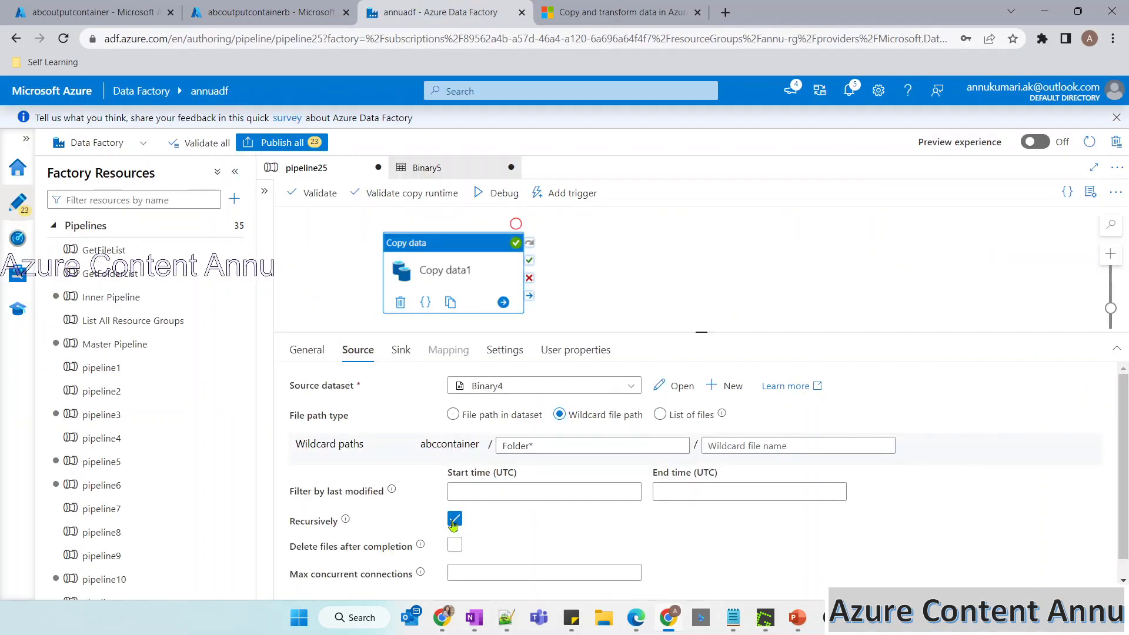
mouse_move(453, 525)
Switch to the slide show, draw an arrow to the third row, circle its *.csv file name and tick its Folder* path.
key(alt+Tab)
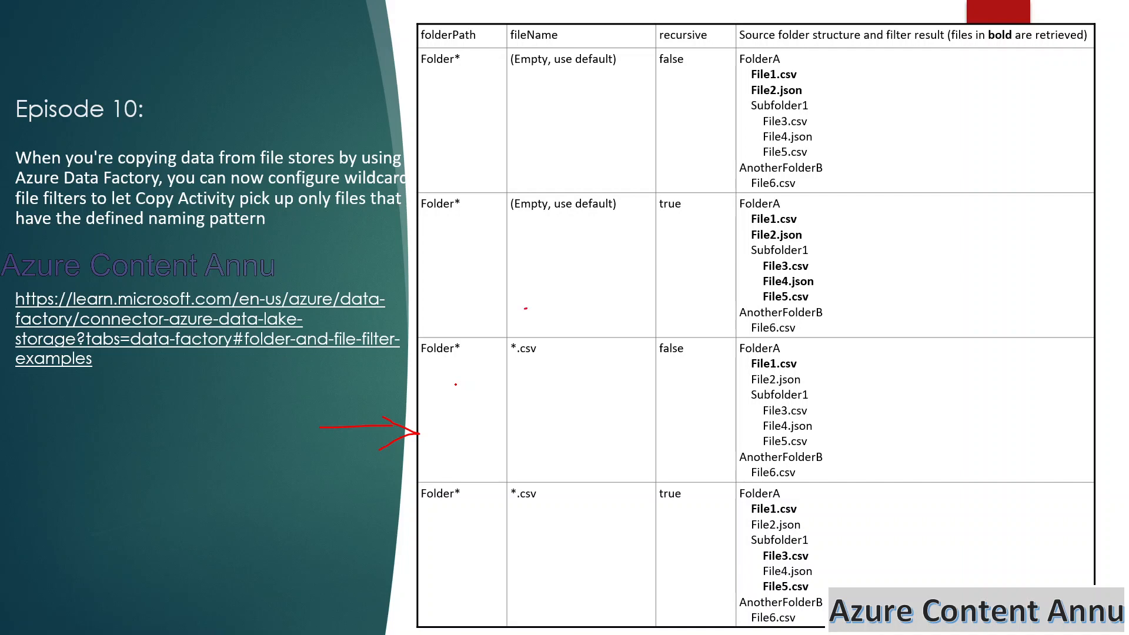
drag(527, 308, 529, 322)
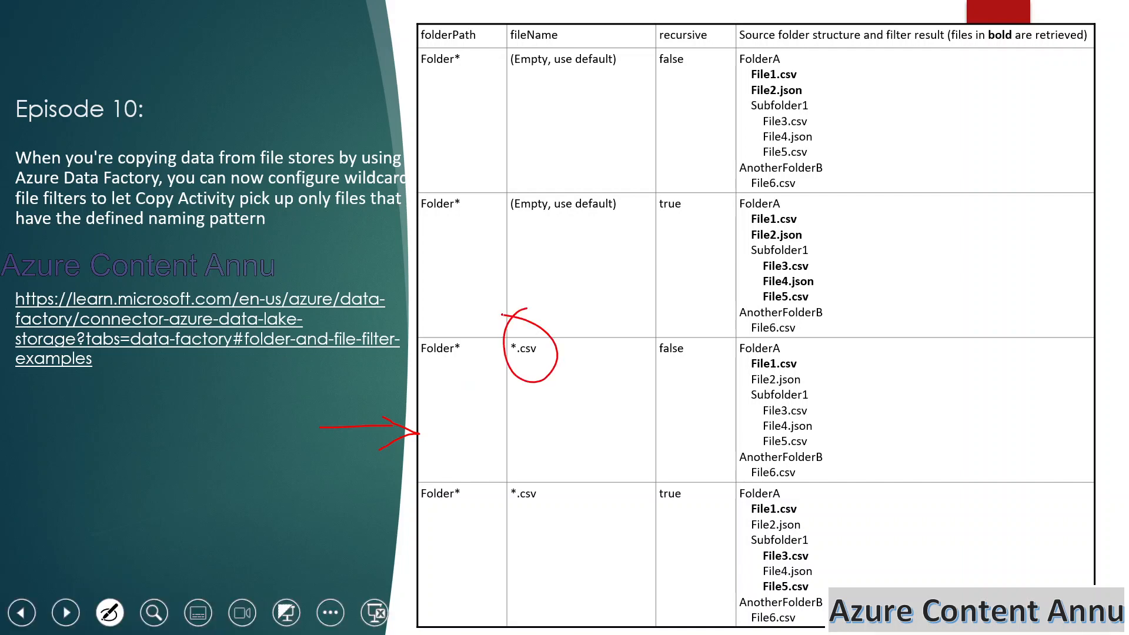
drag(448, 390, 489, 381)
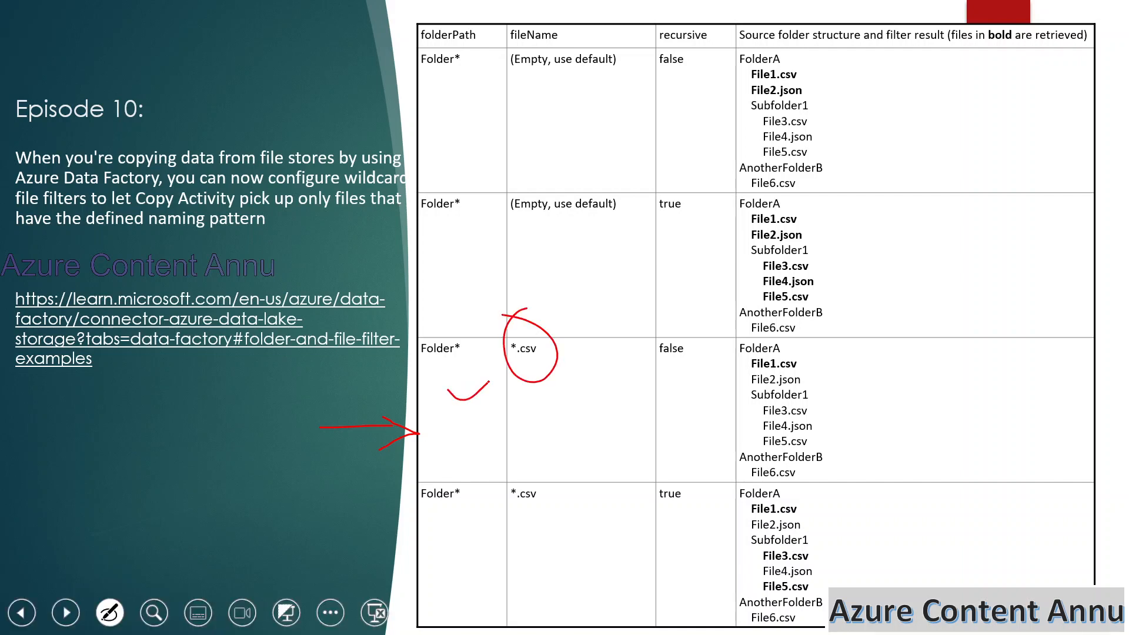
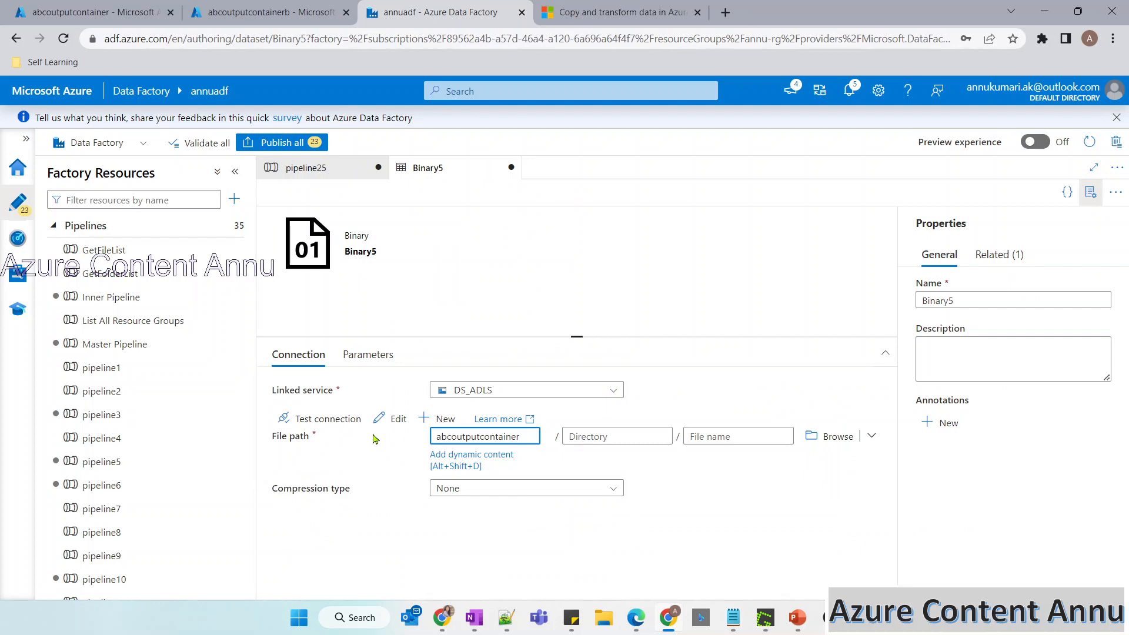
Delete the abcoutputcontainer and abcoutputcontainerb containers from the annuadls123 storage account.
click(94, 12)
click(149, 120)
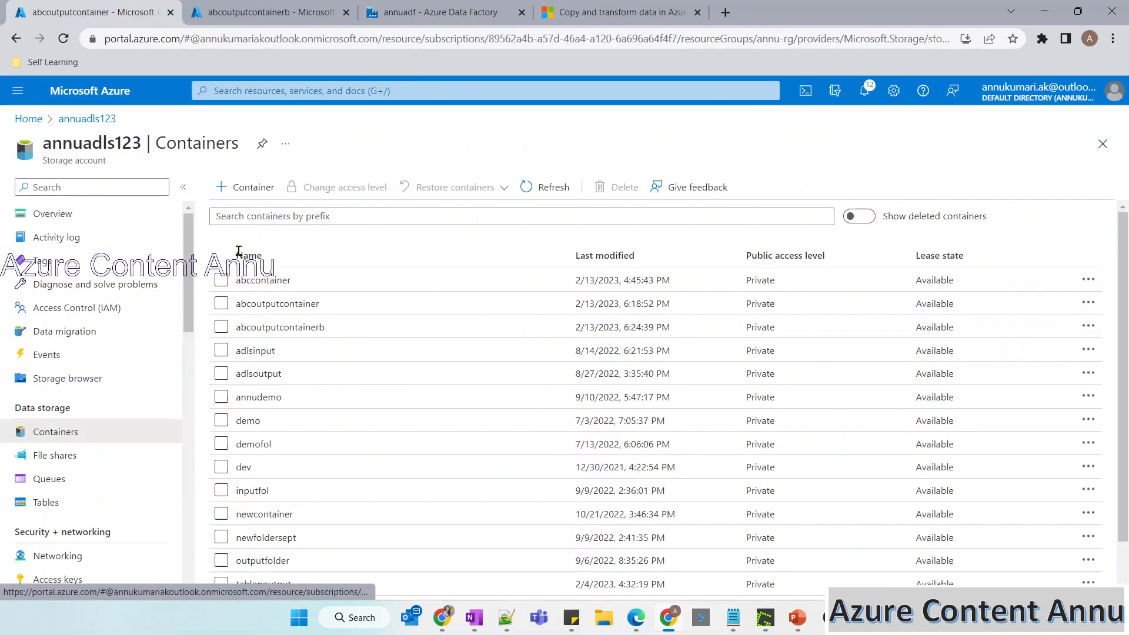
click(221, 327)
click(221, 303)
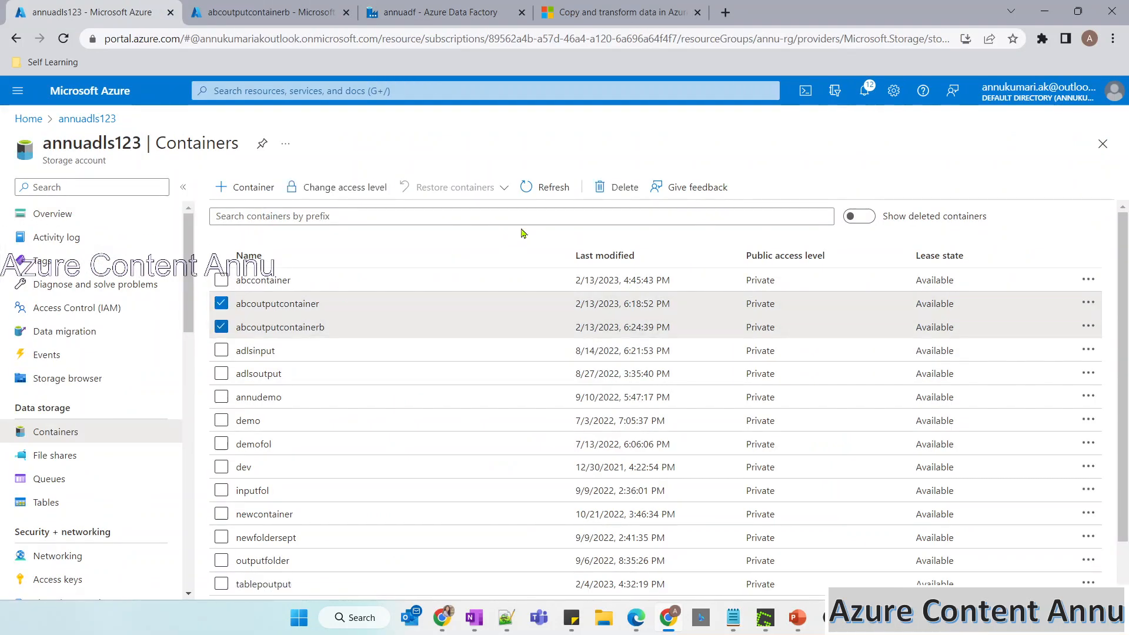
click(618, 187)
click(247, 421)
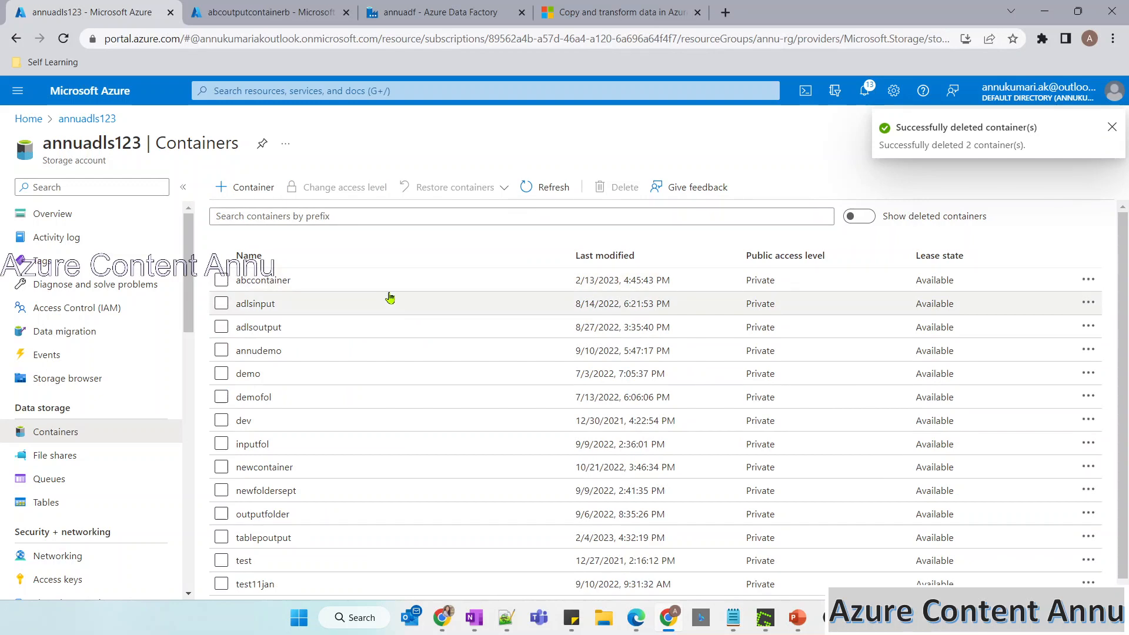
Return to Data Factory, check the container in Binary5's file path, and start a debug run of pipeline25.
click(284, 8)
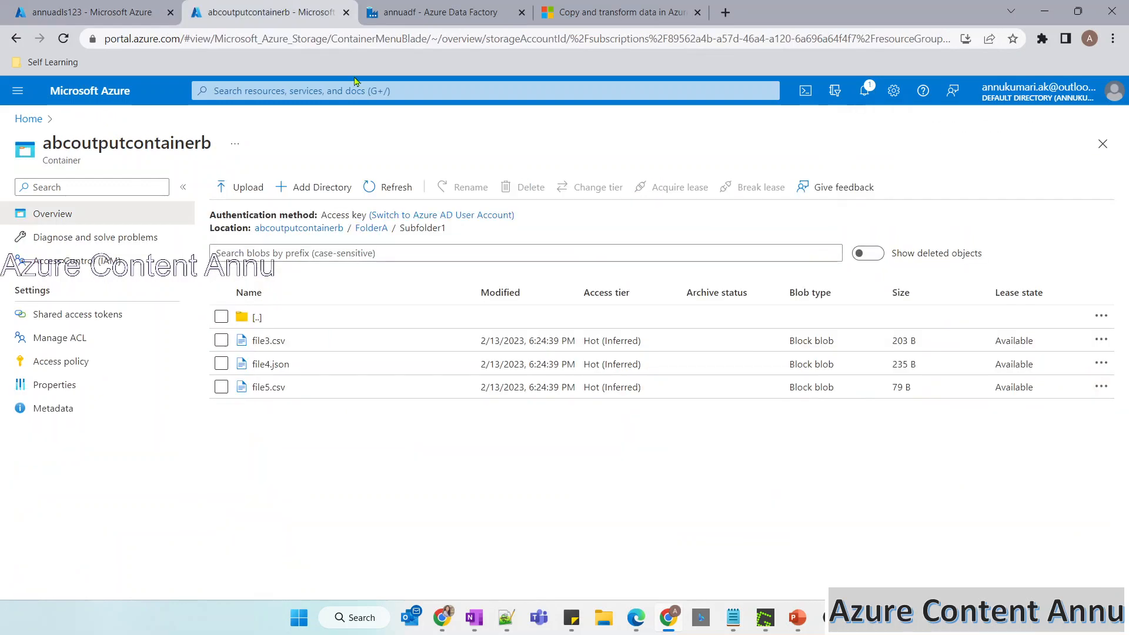
click(398, 7)
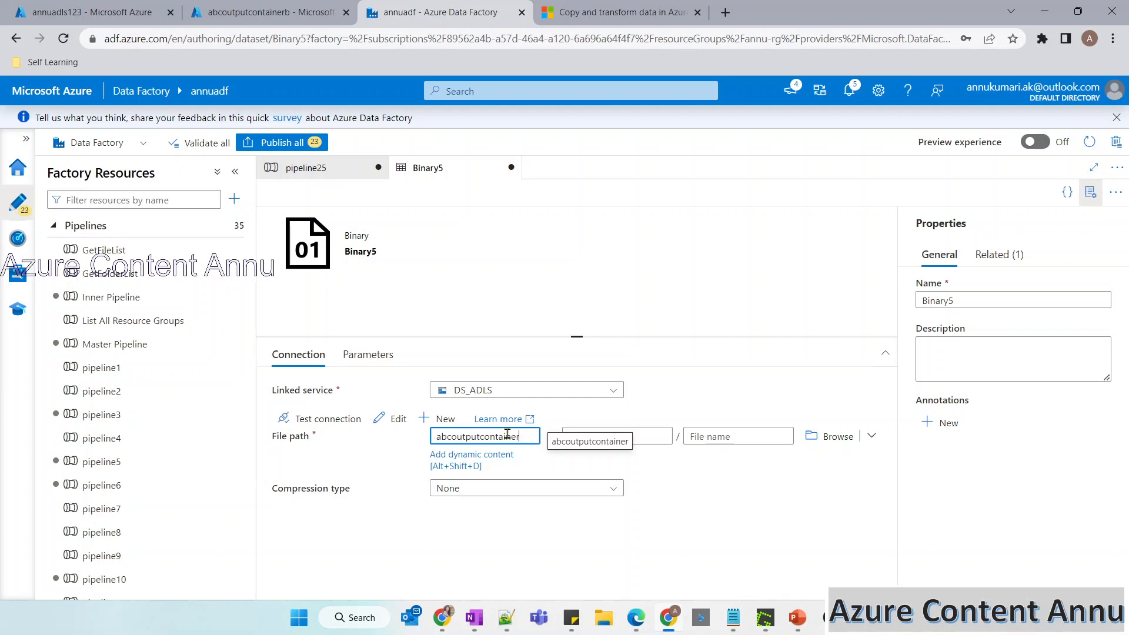
click(335, 172)
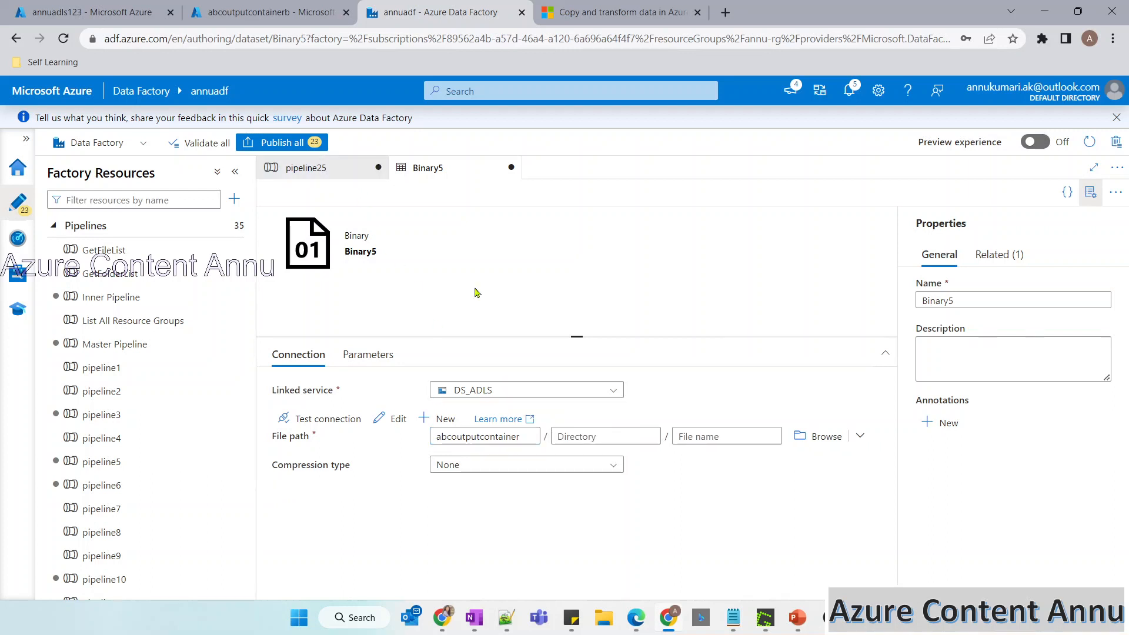
click(353, 168)
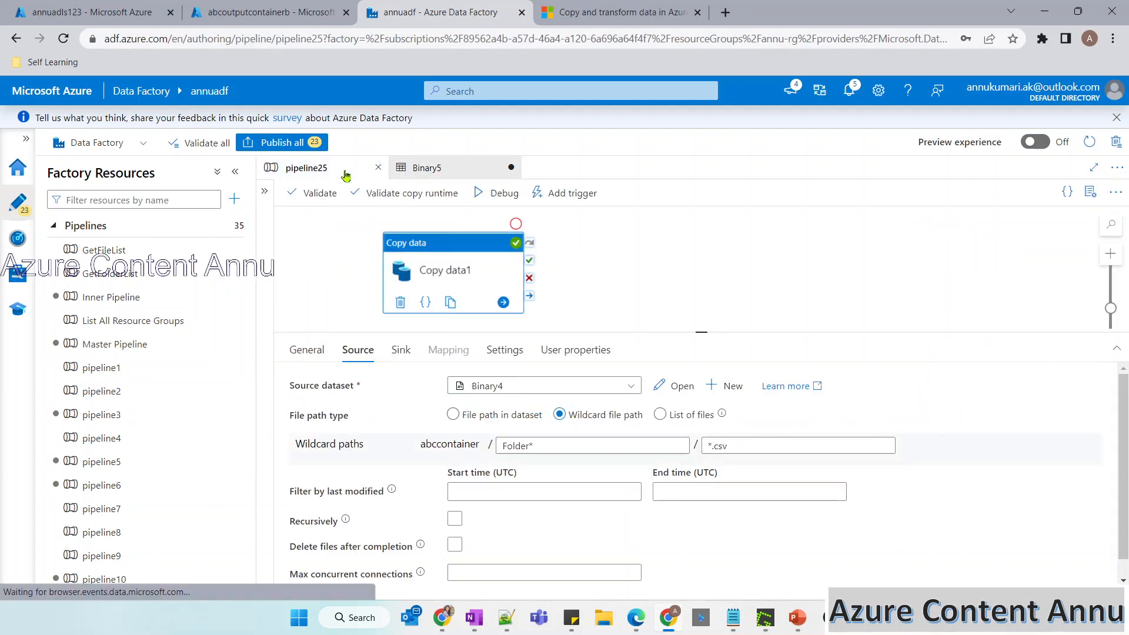
click(480, 193)
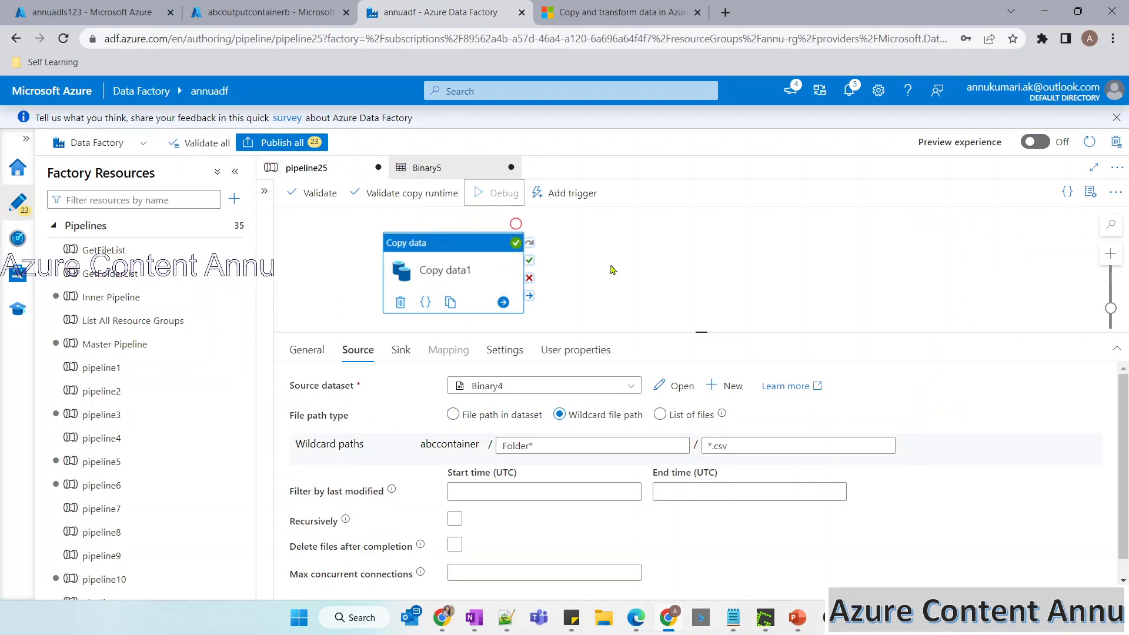
Switch to the slide show to review the third row's filter settings and File1.csv result, and return to Data Factory.
mouse_move(797, 618)
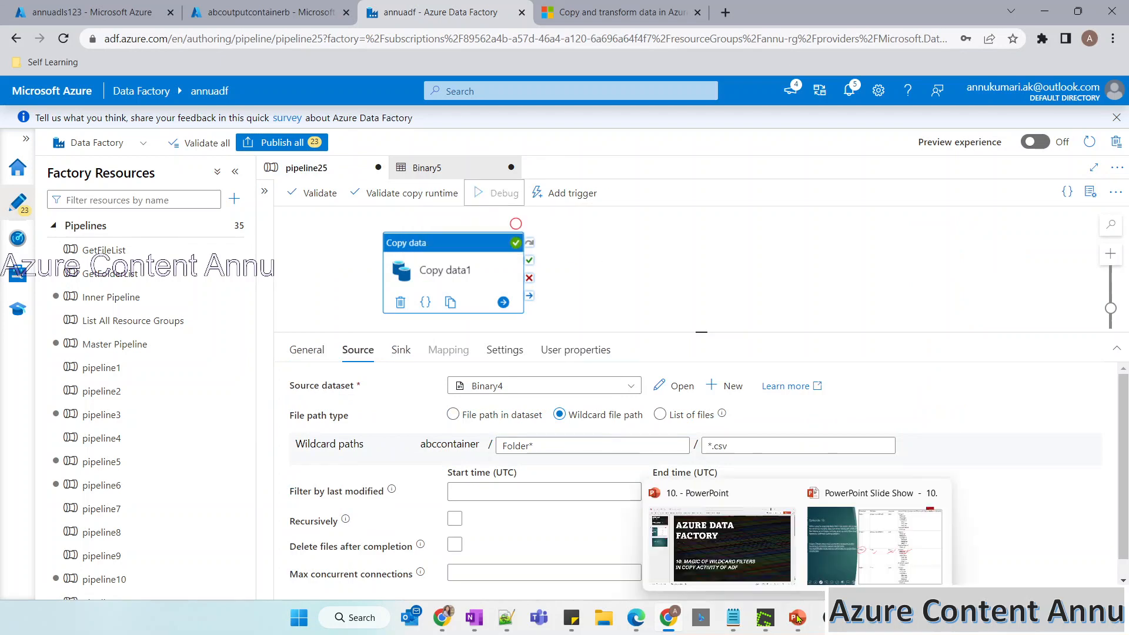
click(876, 547)
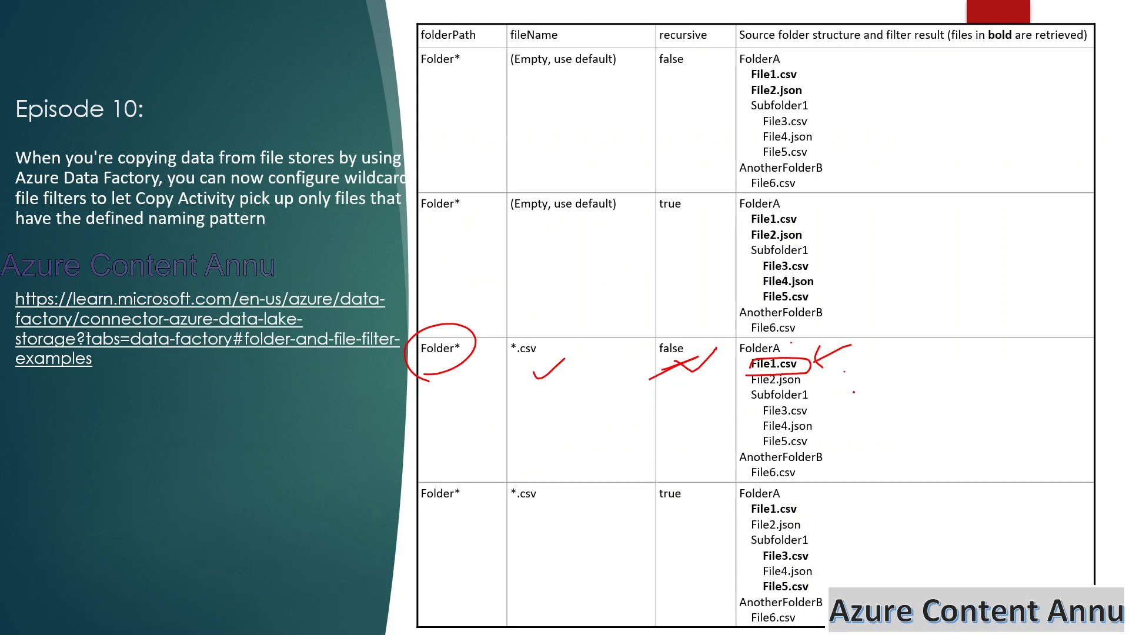
key(alt+Tab)
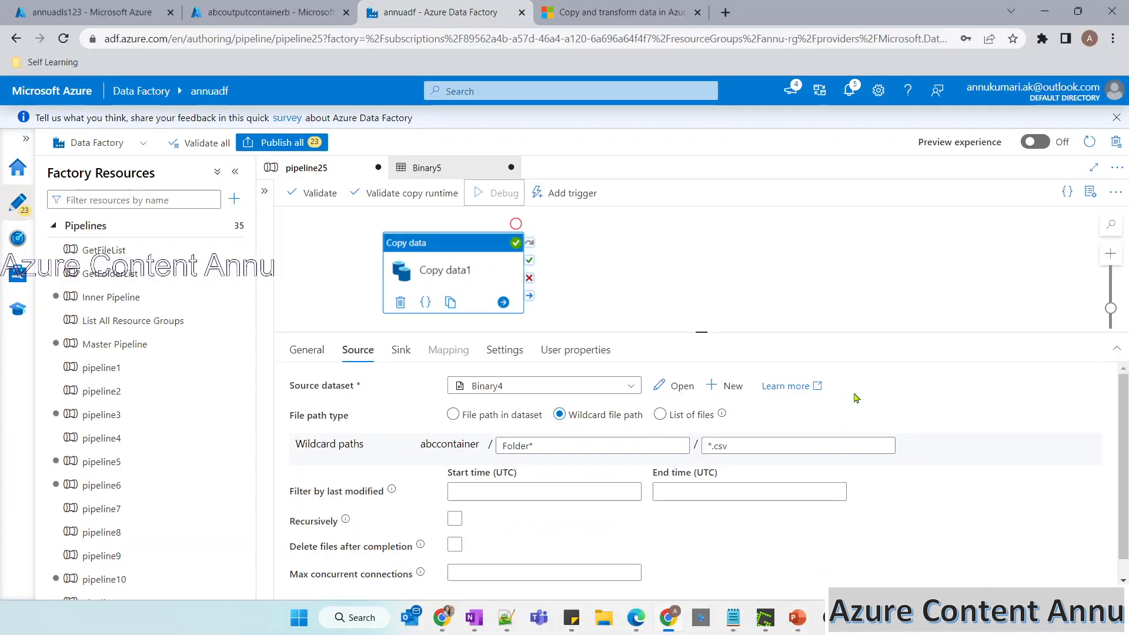
Refresh the debug run's status, refresh the storage account's containers, and open FolderA in abcoutputcontainer to examine the copied files.
click(586, 385)
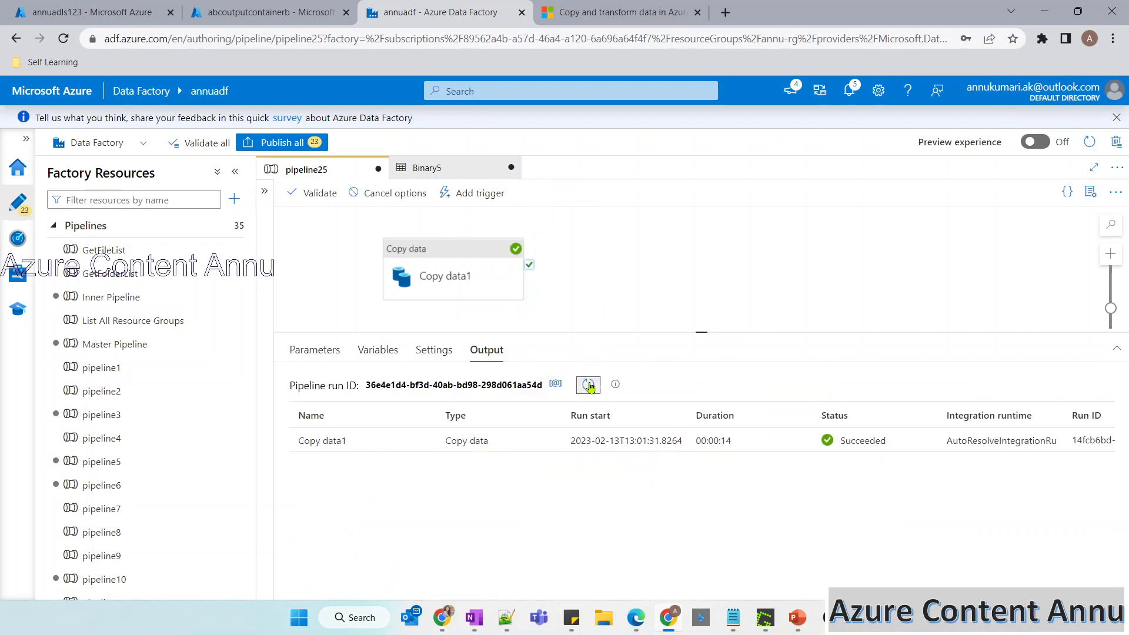
click(92, 12)
click(554, 195)
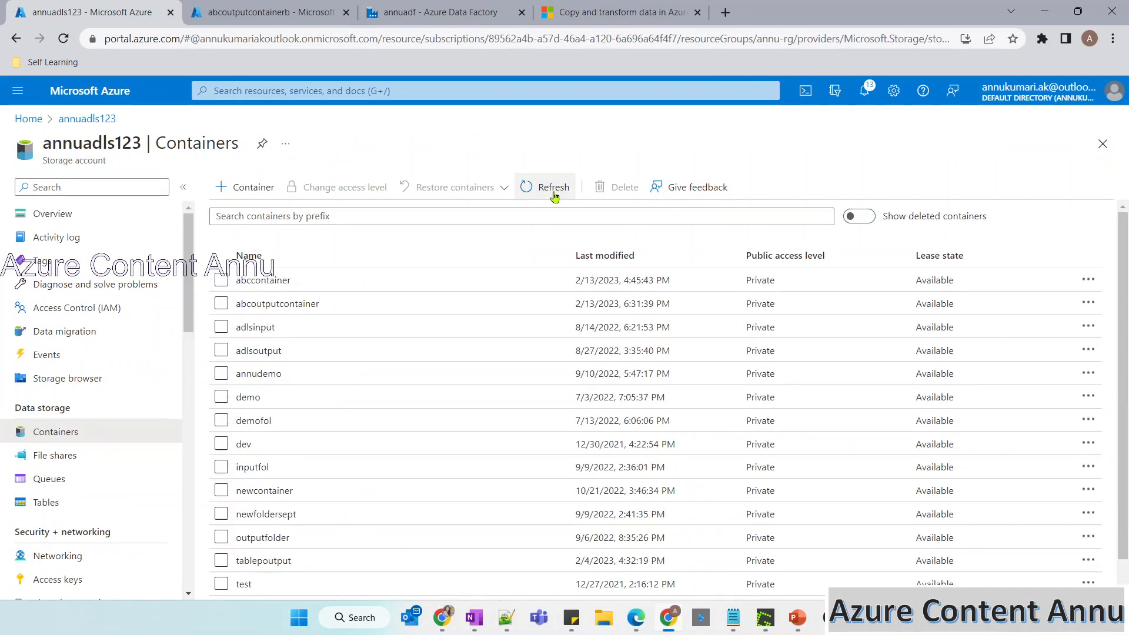
click(291, 304)
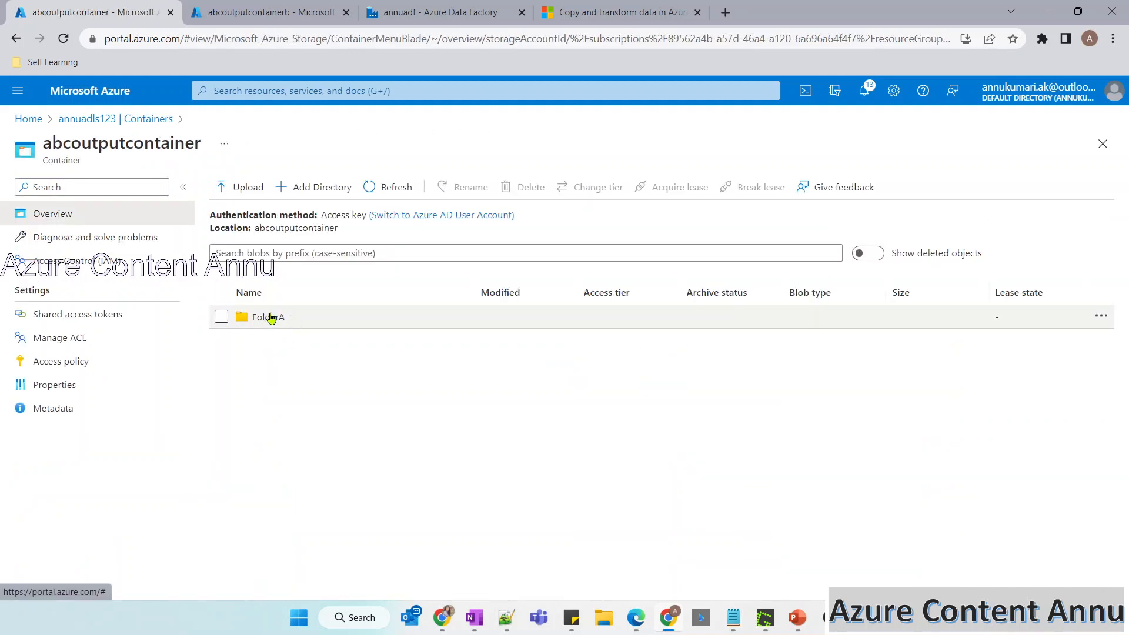
click(283, 317)
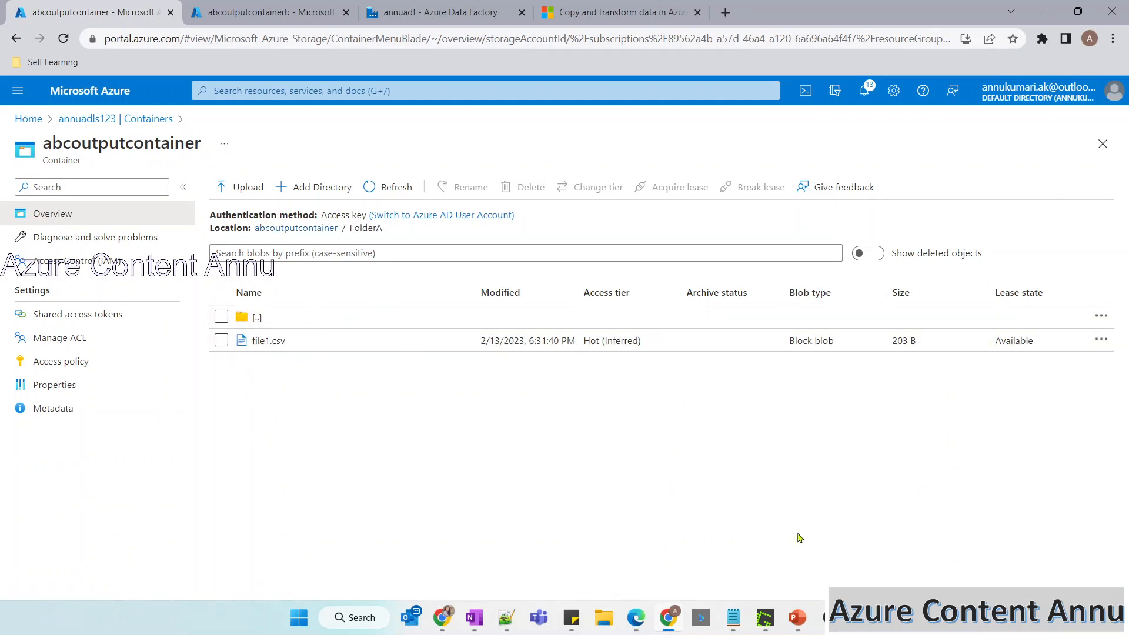
On the slide, cross File3.csv and File5.csv in the third row, circle the fourth row's true and tick its File1.csv, File3.csv and File5.csv.
mouse_move(797, 617)
click(875, 547)
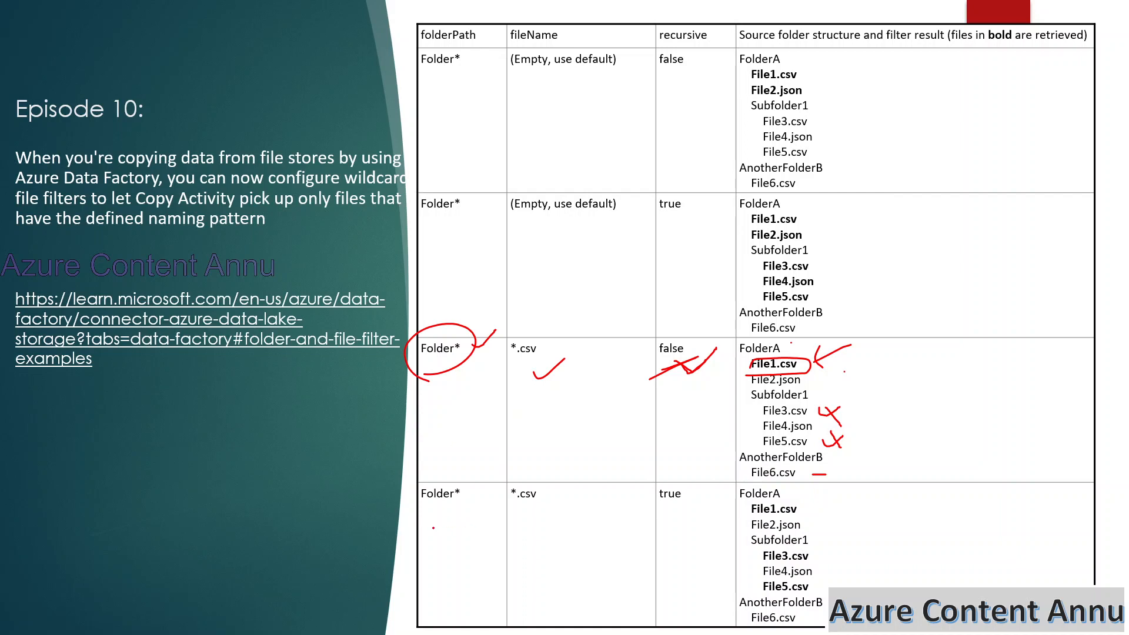
mouse_move(662, 517)
mouse_down()
mouse_move(685, 473)
mouse_move(686, 525)
mouse_up()
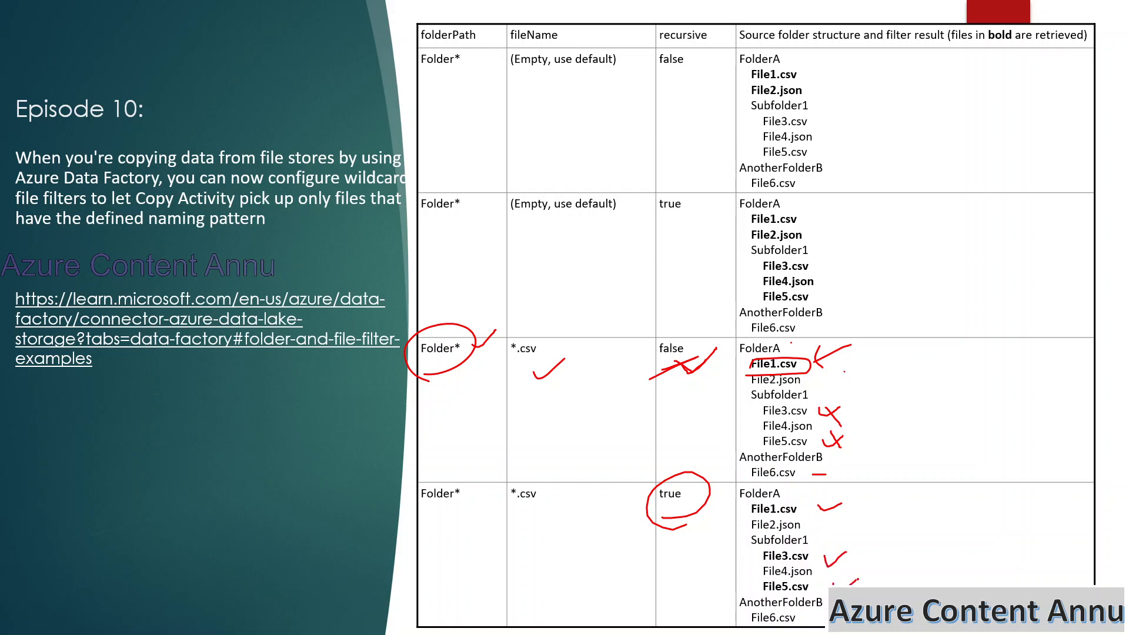
Return to Data Factory and enable Recursively on Copy data1's source in pipeline25.
key(alt+Tab)
click(276, 23)
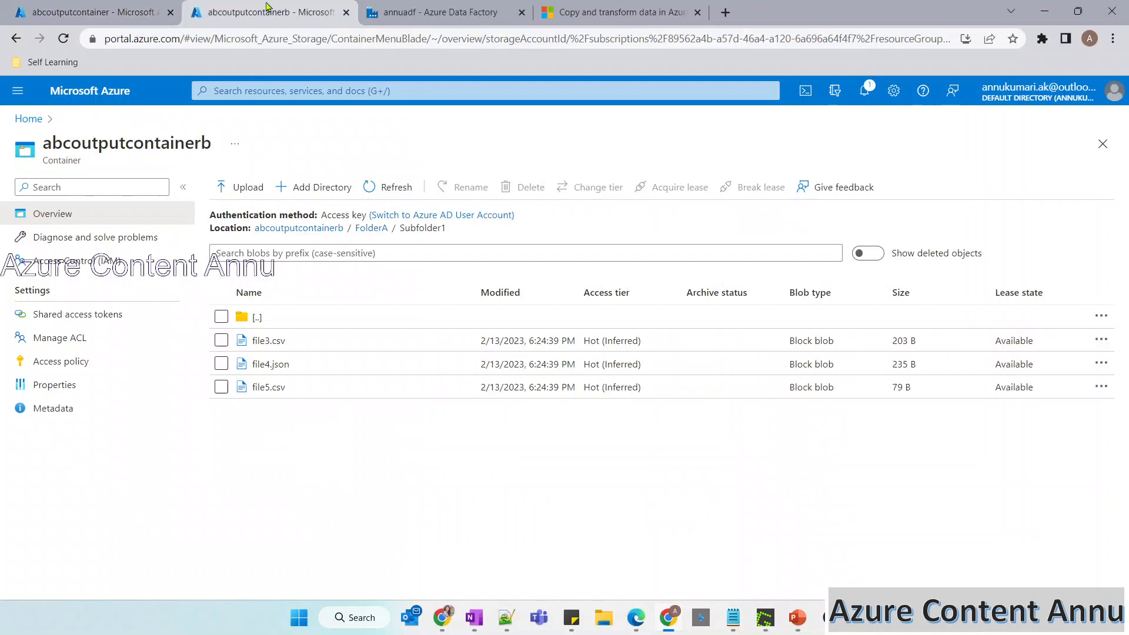
click(432, 12)
click(446, 270)
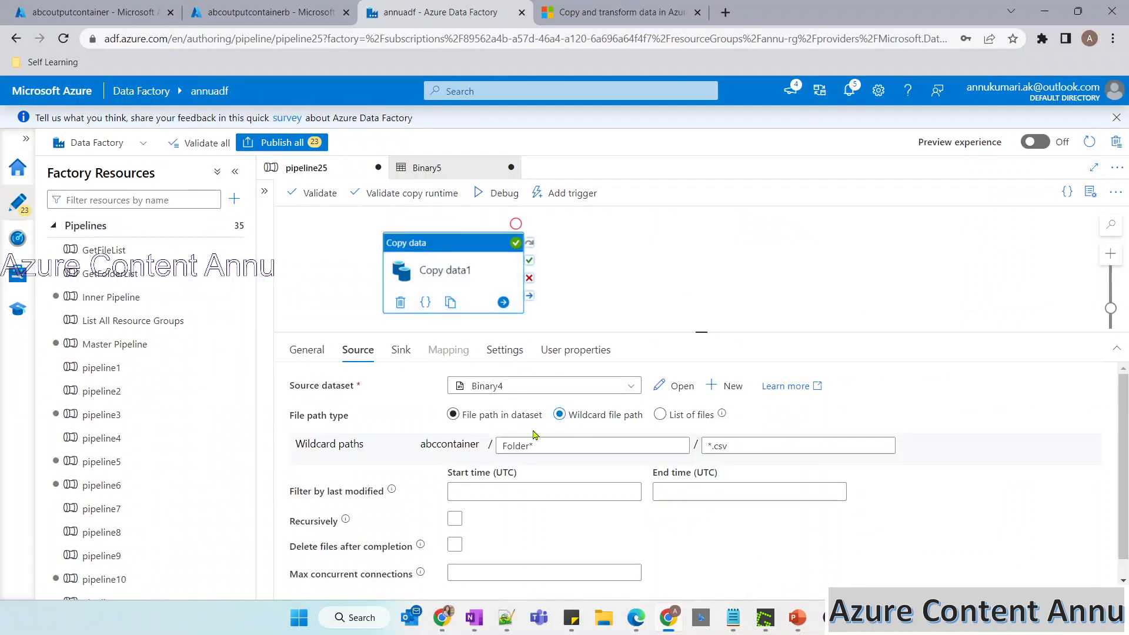
click(456, 520)
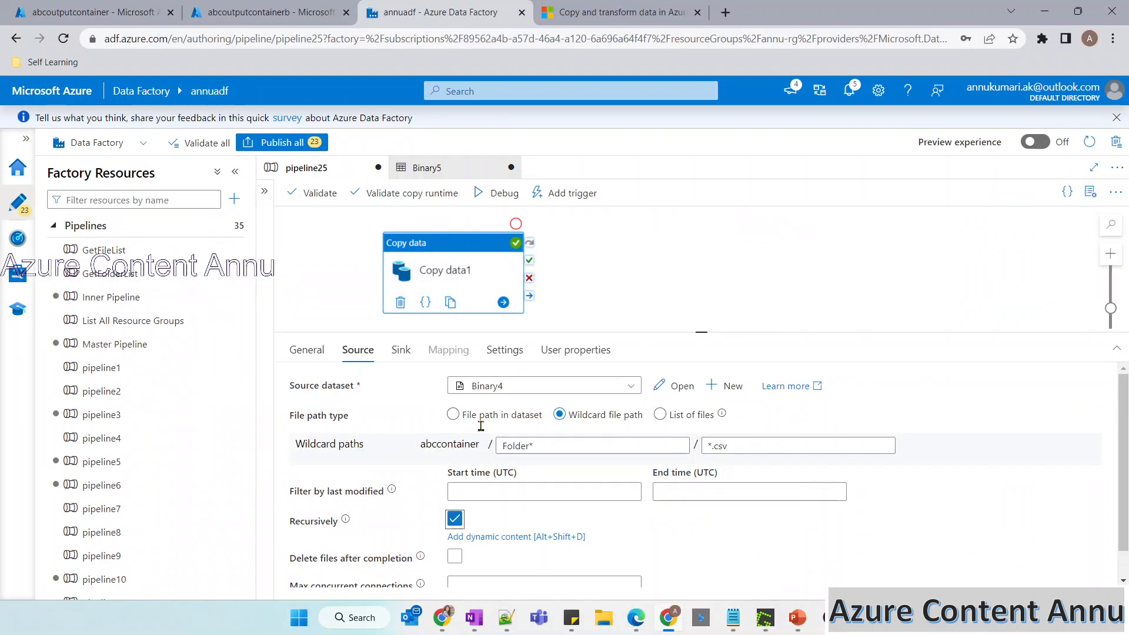
Open the source dataset Binary4 to check its file path, glance at Binary5, and return to pipeline25.
click(675, 386)
click(513, 436)
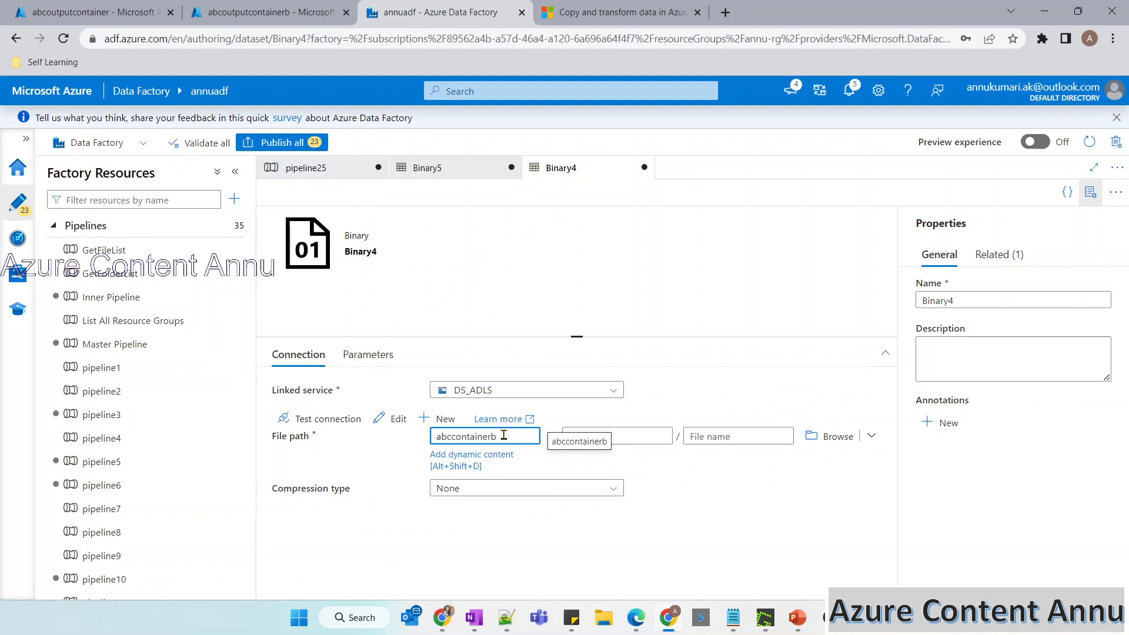
click(406, 176)
click(306, 168)
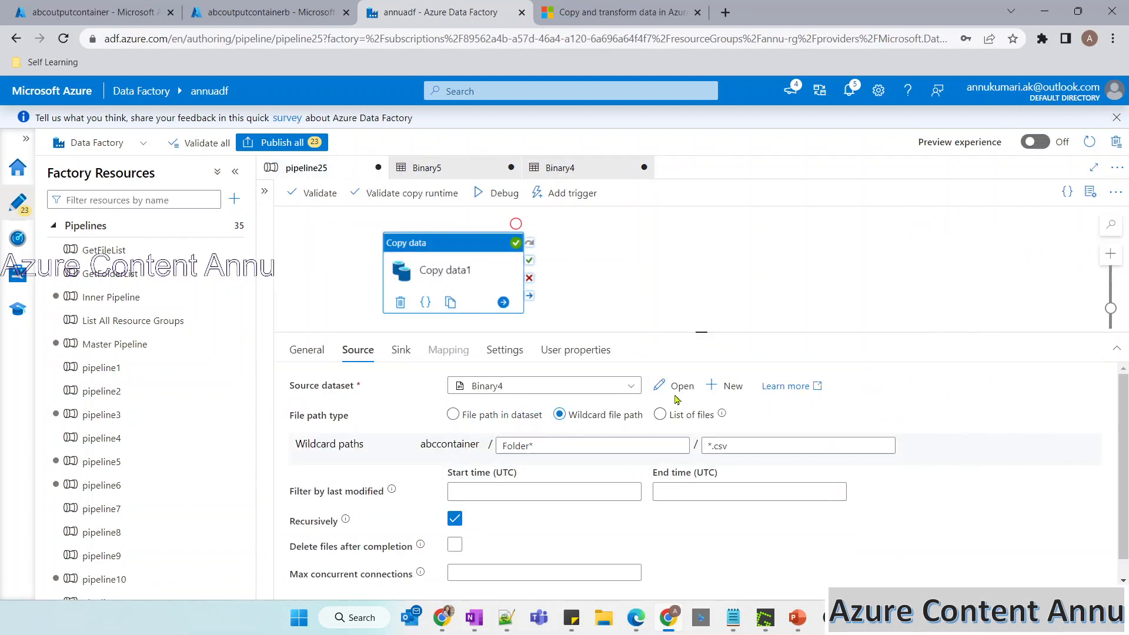
Open Copy data1's sink dataset Binary5 and set its file path container to abcoutputcontainerb.
click(401, 350)
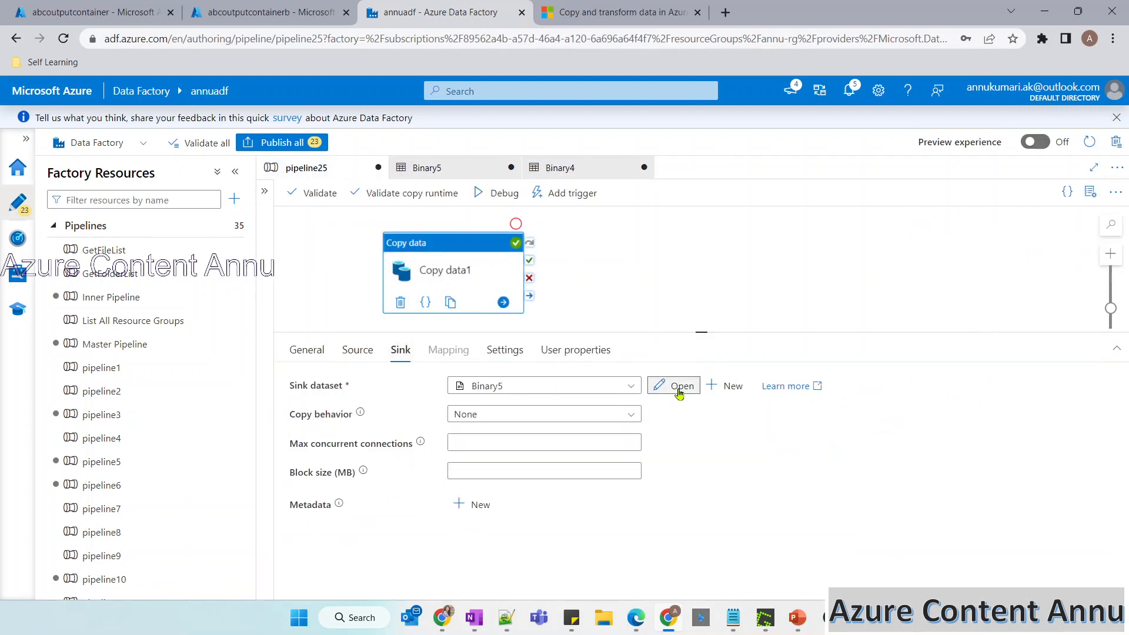
click(679, 387)
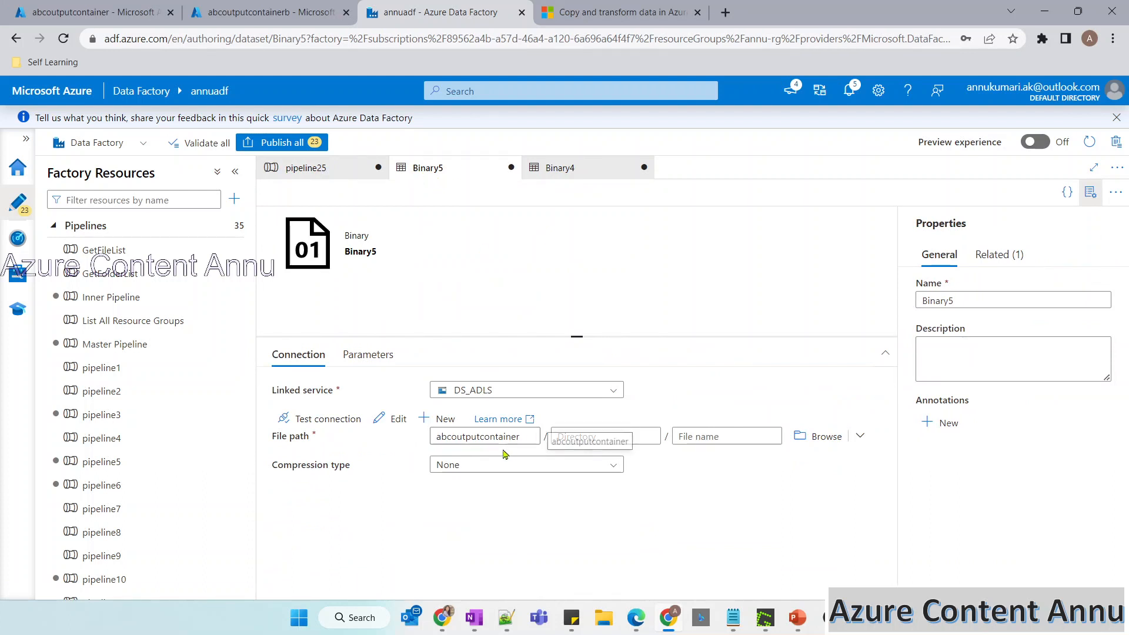
click(530, 441)
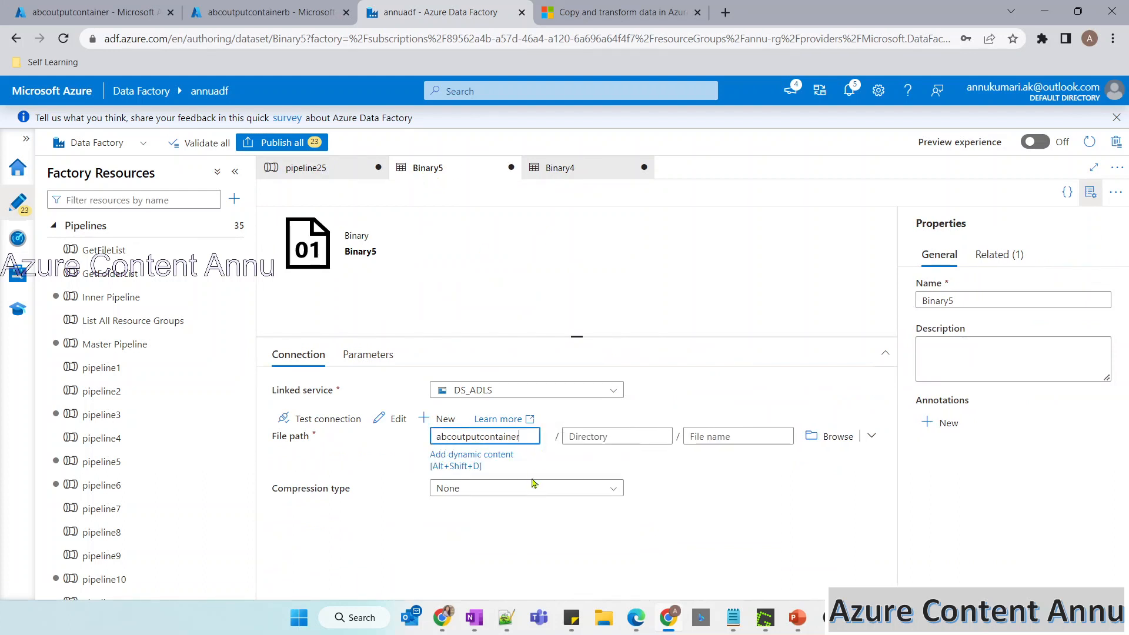
text(b)
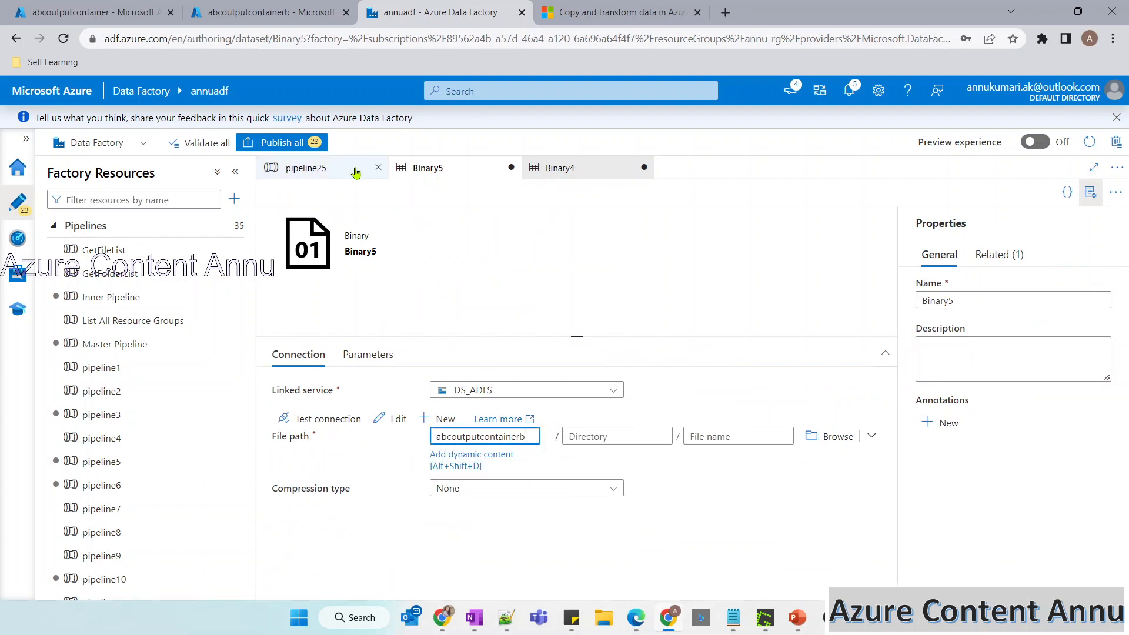
Start a debug run of pipeline25, refresh the storage account's container list meanwhile, and refresh the run's status in Data Factory.
click(306, 167)
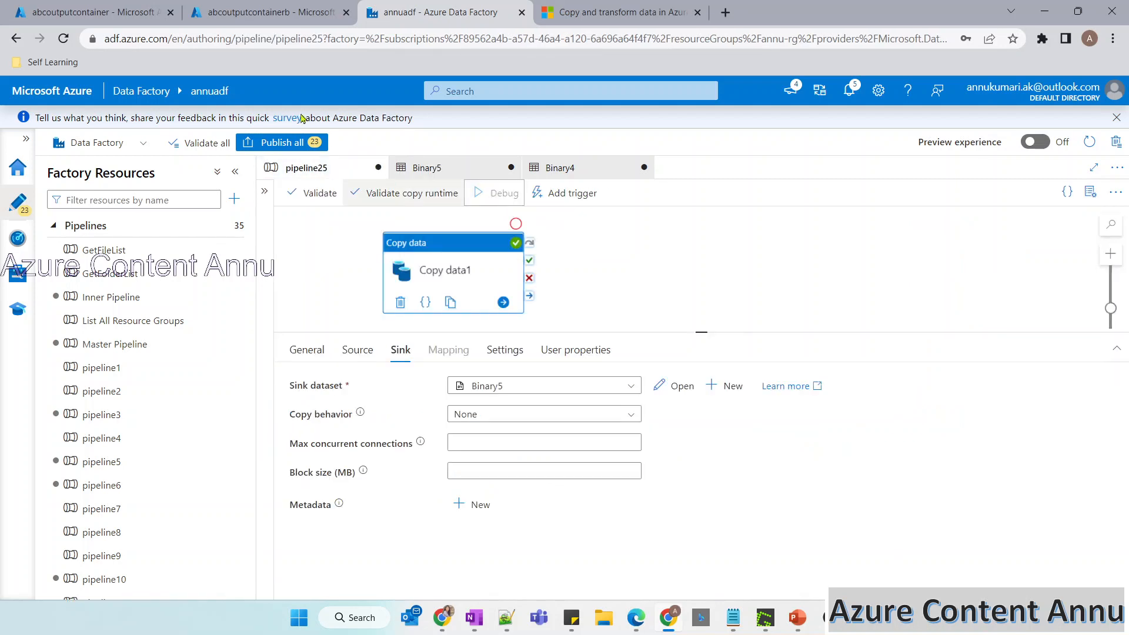
click(124, 12)
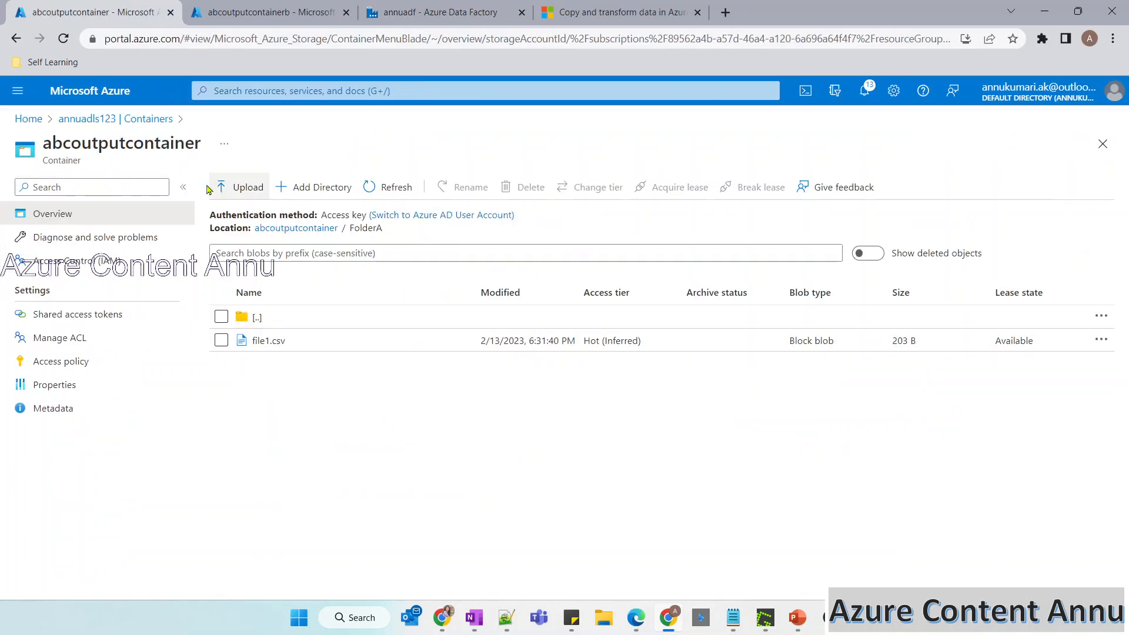
click(151, 119)
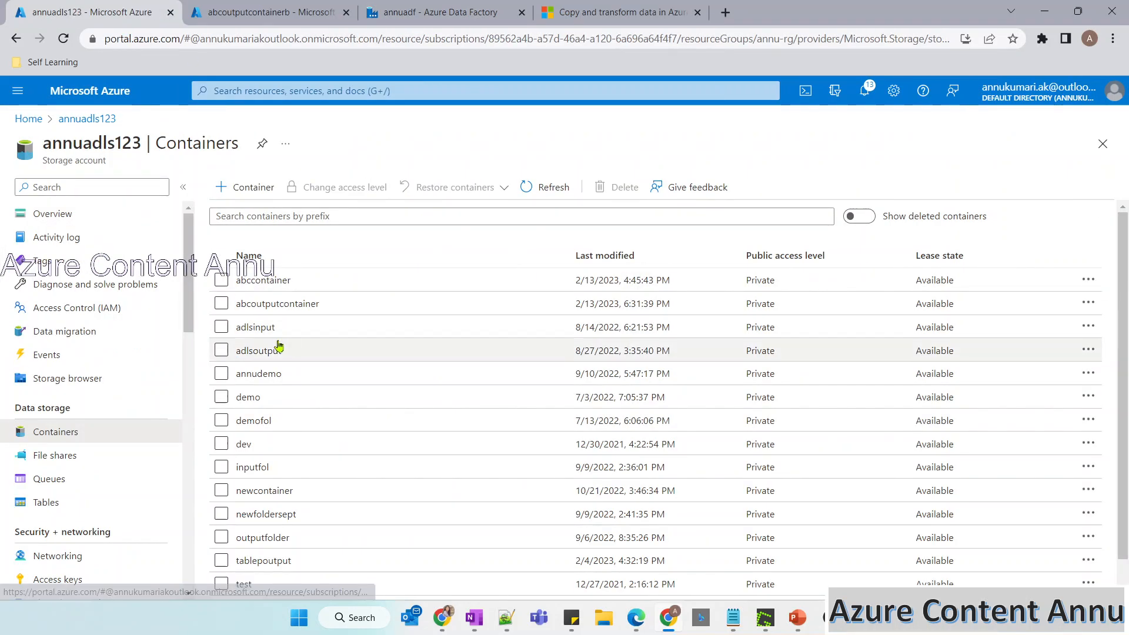
click(542, 198)
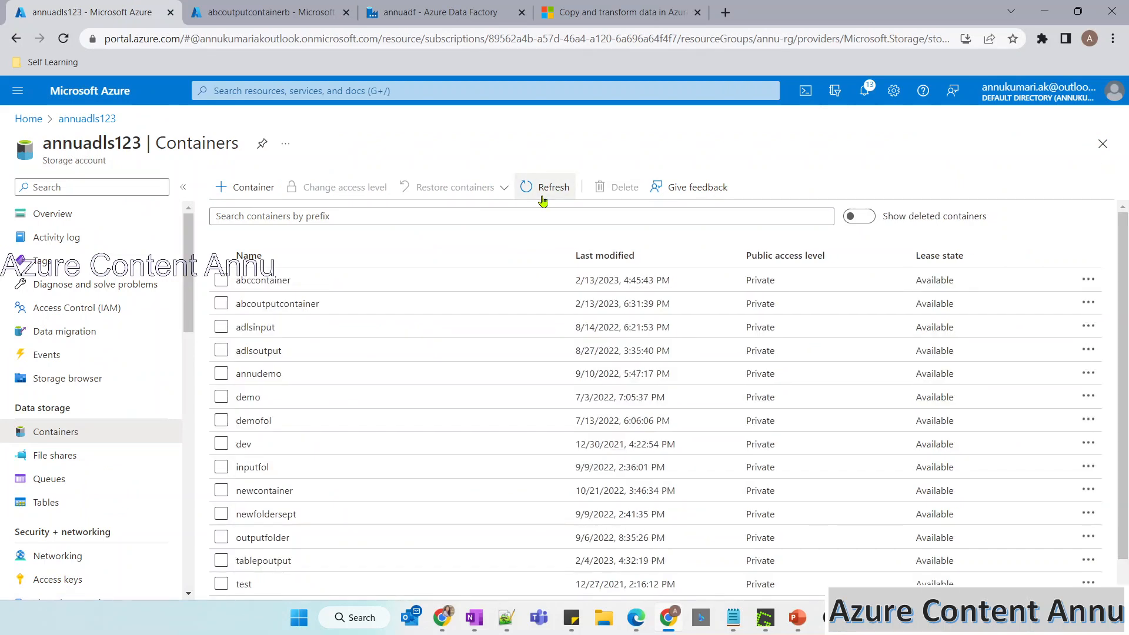
click(265, 11)
click(389, 9)
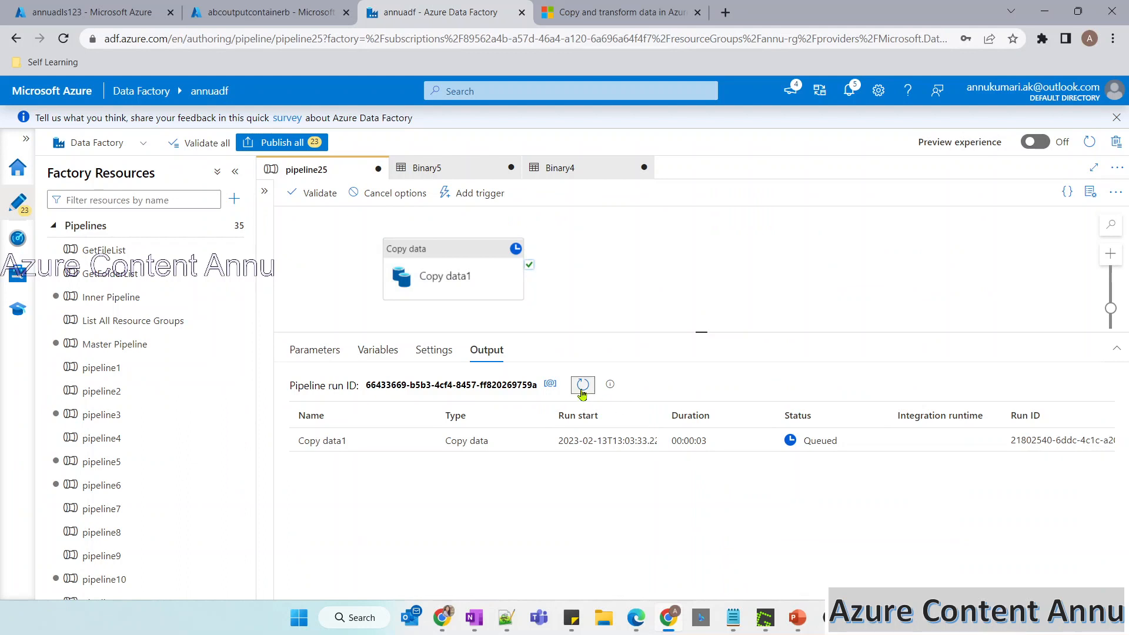
click(582, 386)
click(583, 385)
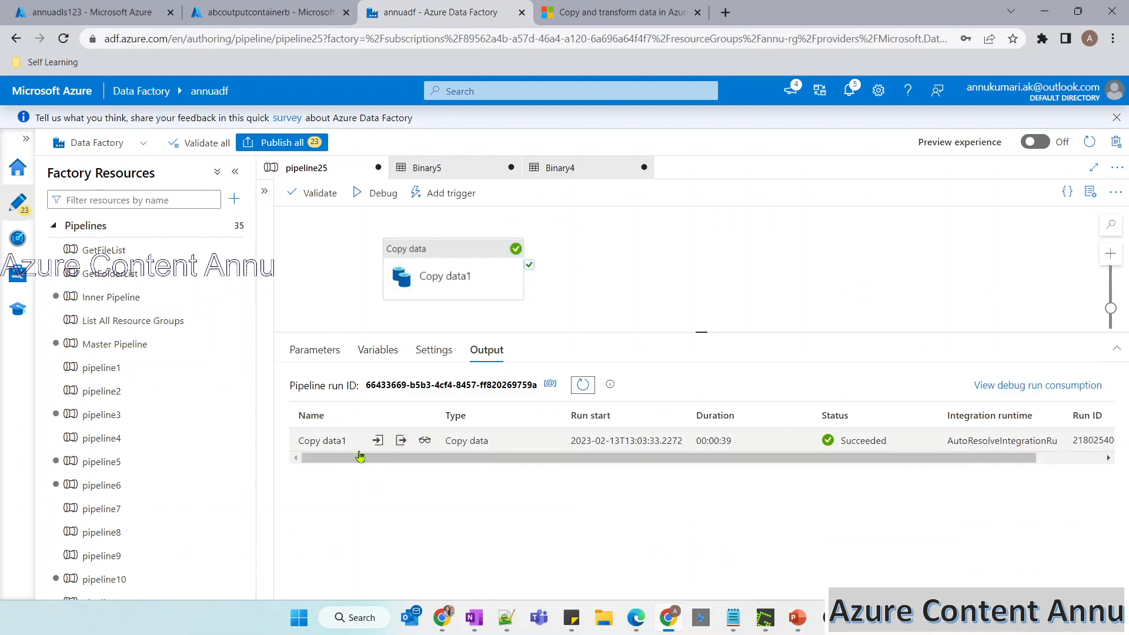
Refresh the annuadls123 container list and open FolderA in abcoutputcontainerb to examine the copied files.
click(115, 7)
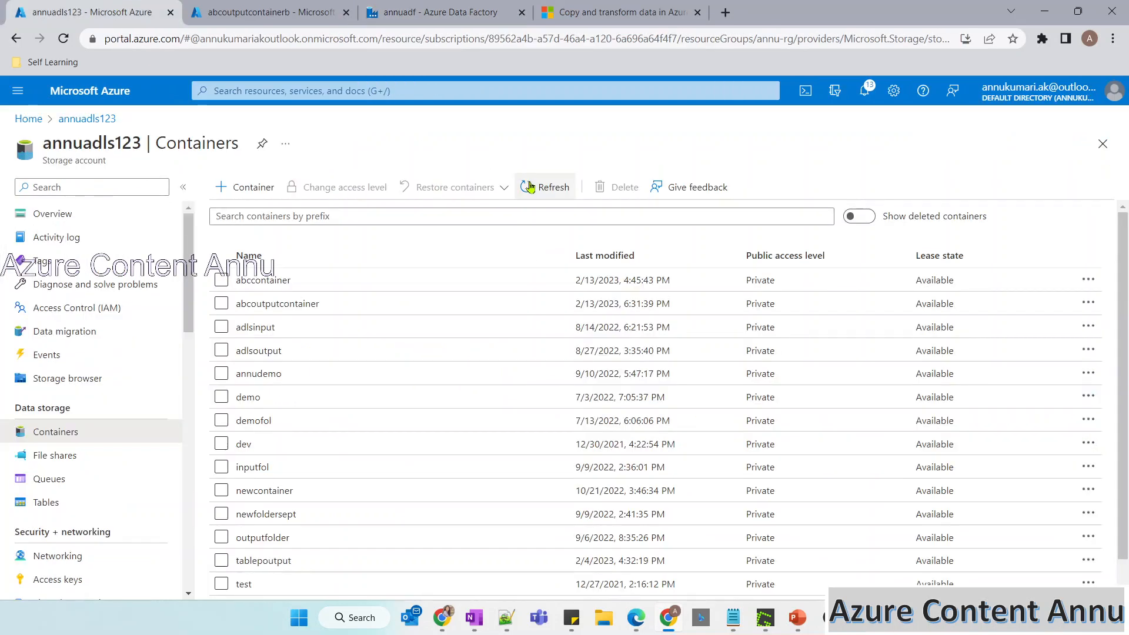
click(532, 187)
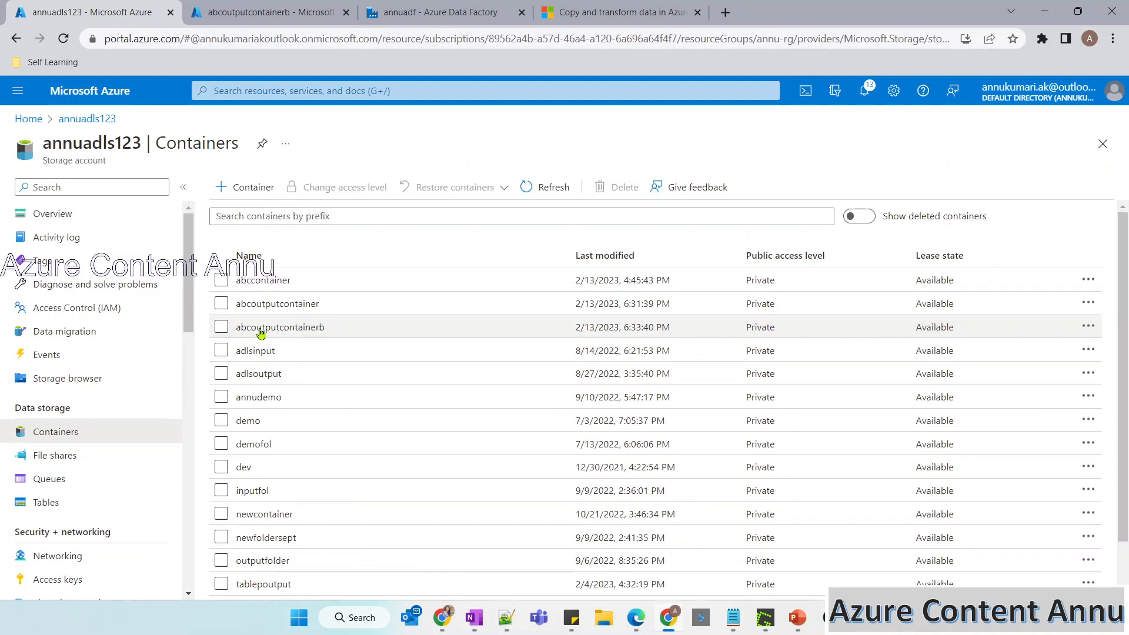
click(289, 330)
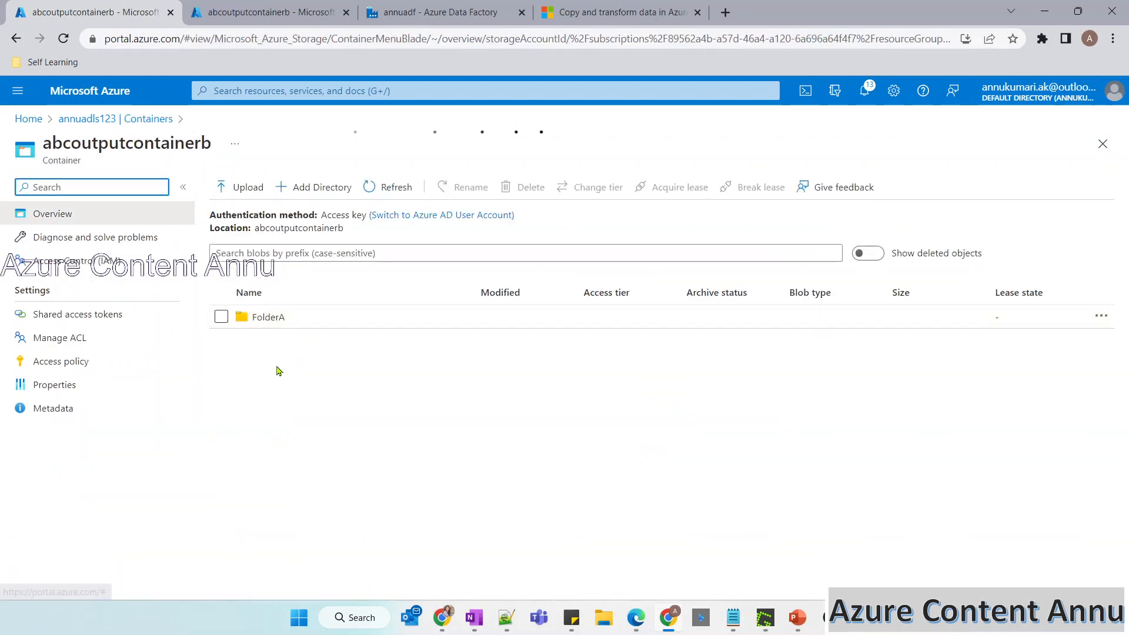
click(266, 320)
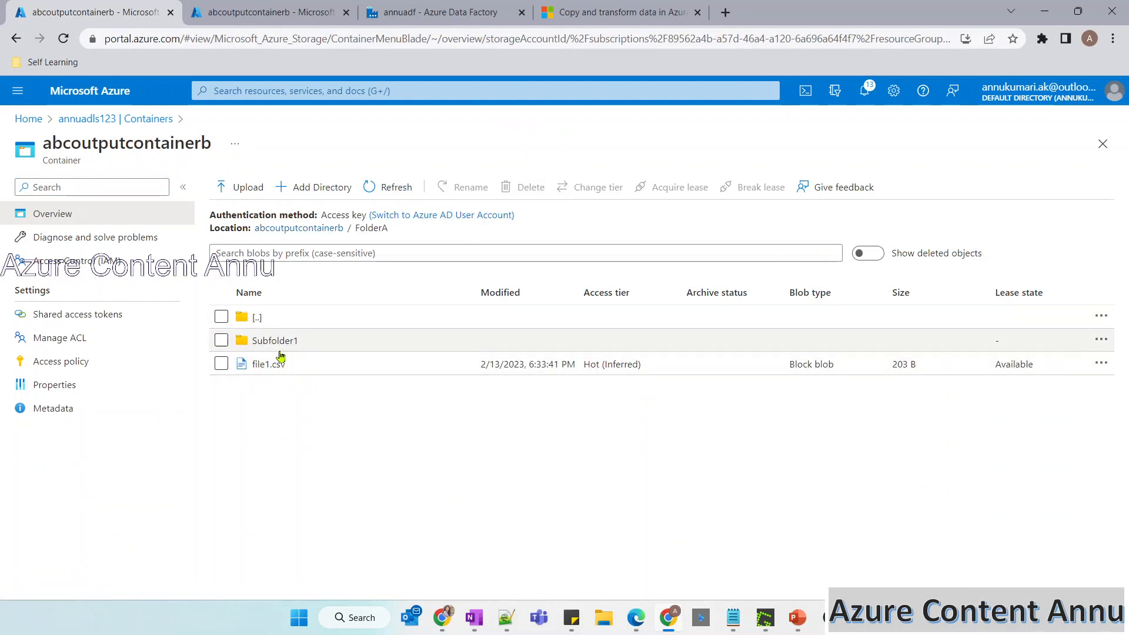
Examine Subfolder1 of FolderA in abcoutputcontainerb, and review Copy data1's wildcard source settings in Data Factory.
click(292, 341)
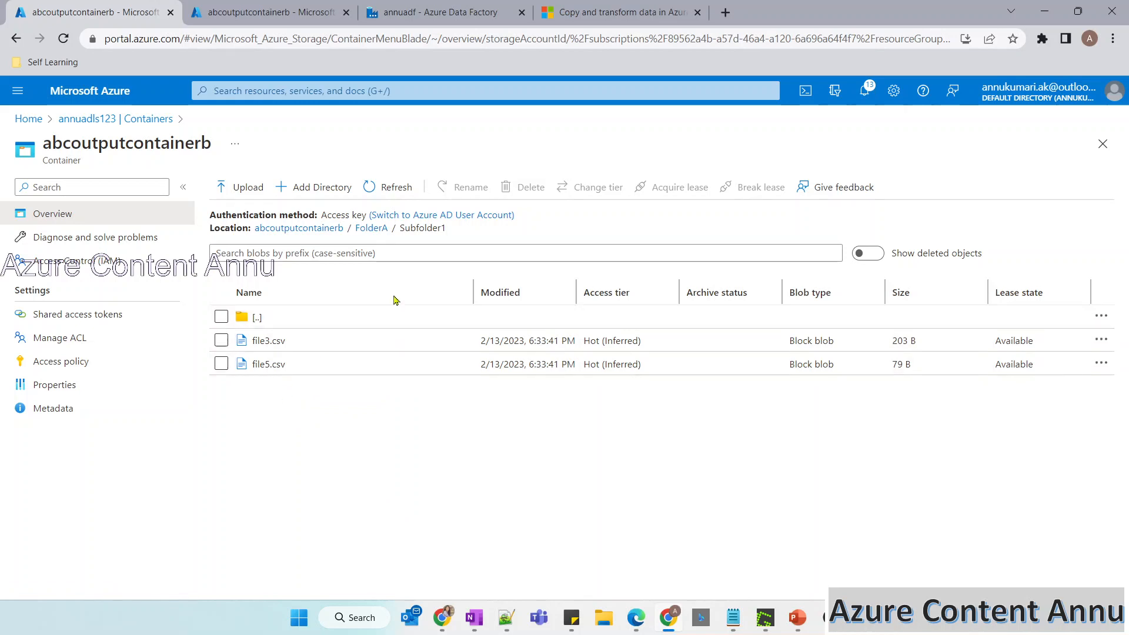
click(371, 227)
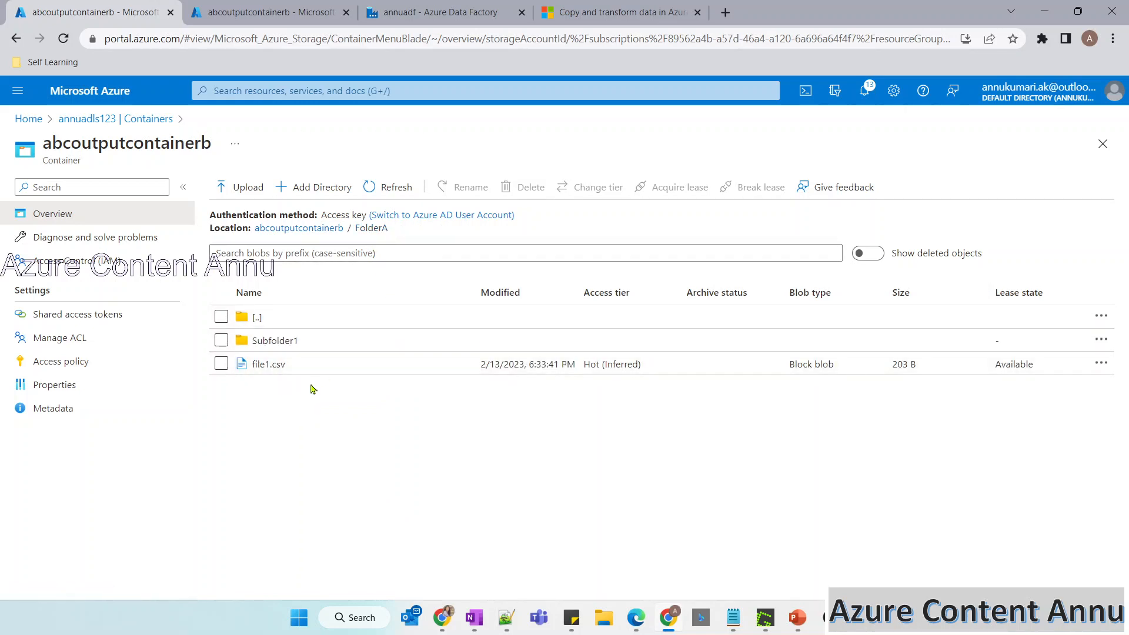
click(441, 12)
click(452, 280)
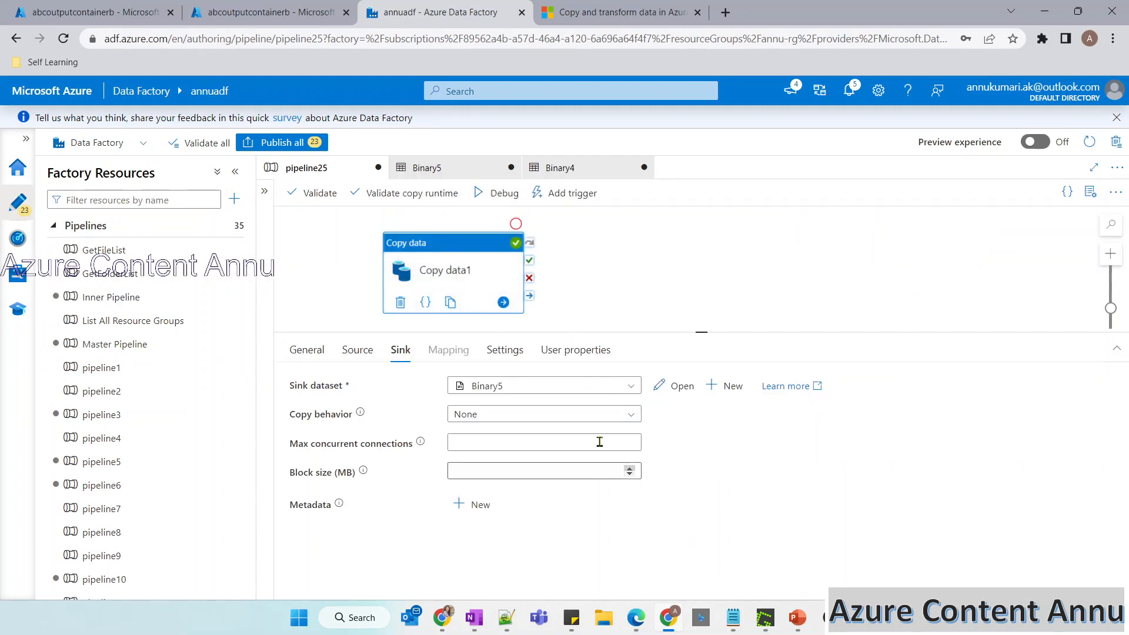
click(357, 350)
drag(745, 444, 707, 447)
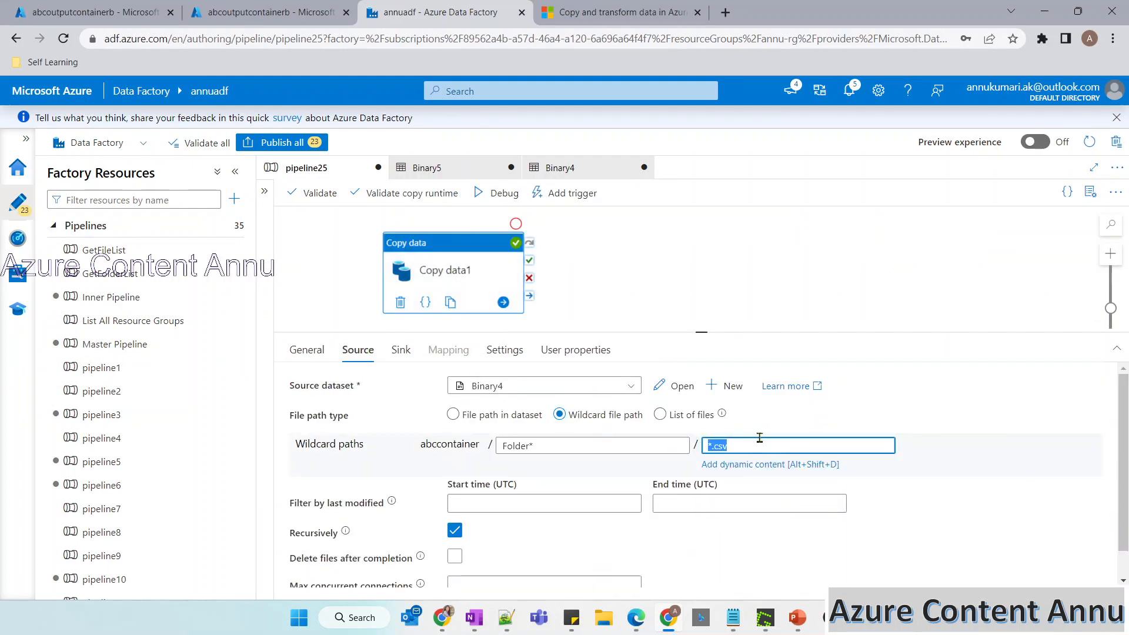
Switch to the PowerPoint slide show, draw a tick beside Folder* in the table's last row, and return to the browser.
click(797, 616)
click(868, 519)
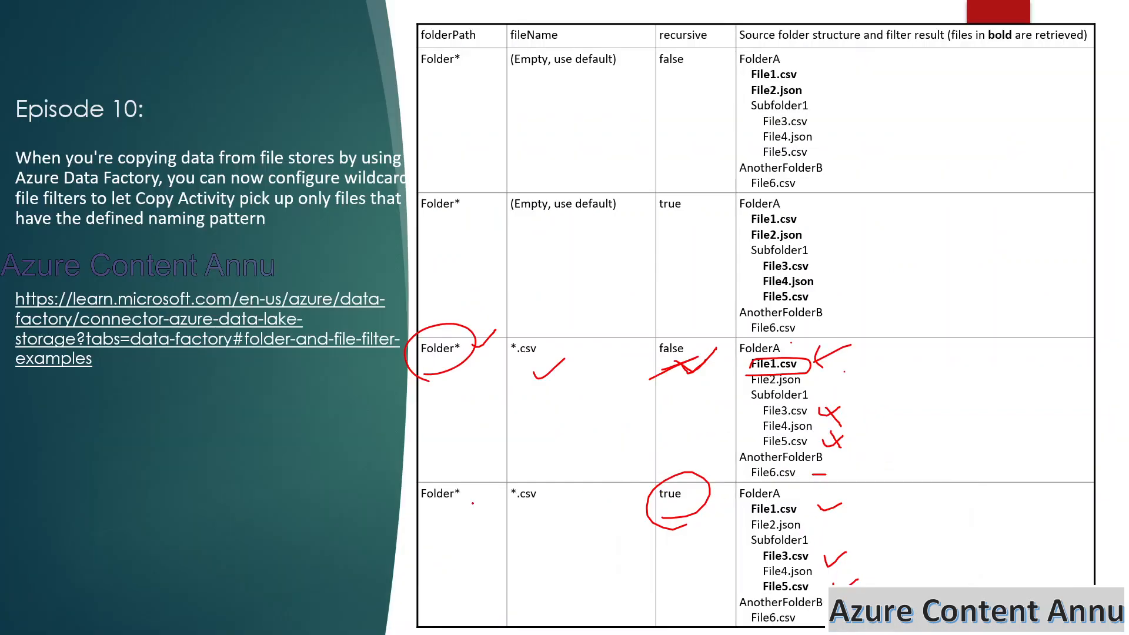
drag(365, 530, 445, 500)
key(alt+Tab)
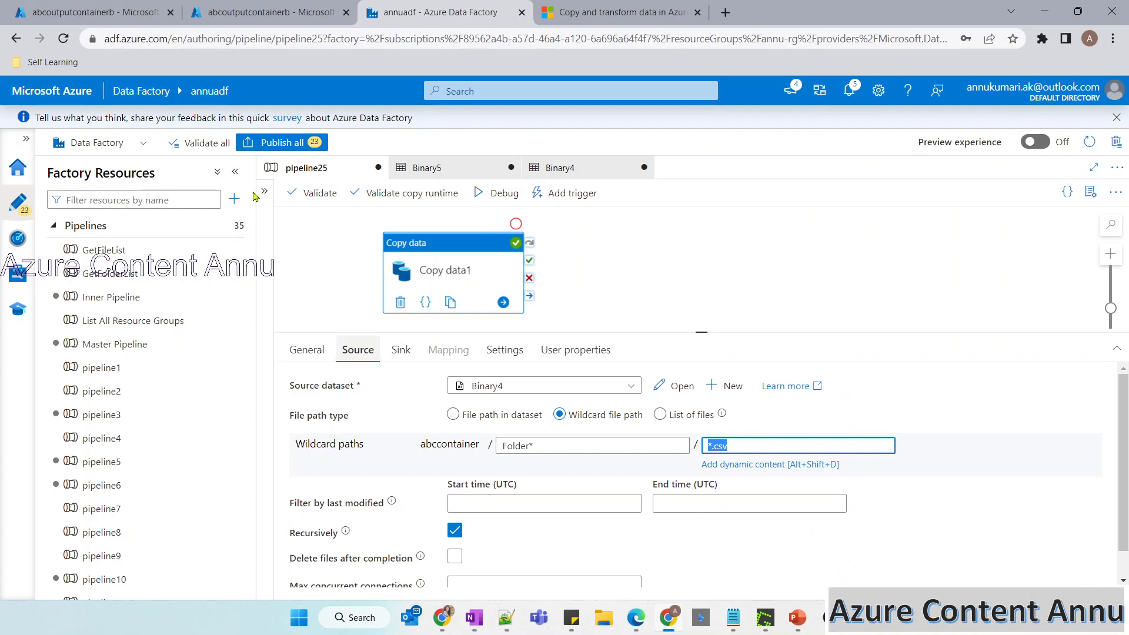
Open the source container abccontainer from the annuadls123 container list to examine its top-level folders.
click(143, 7)
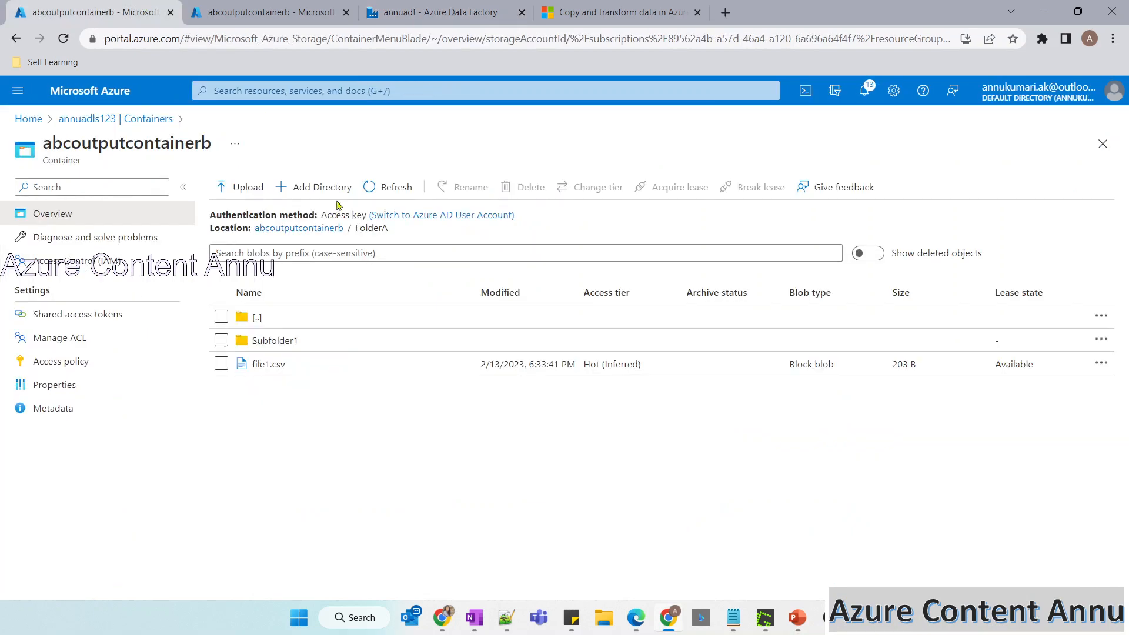
click(144, 119)
click(271, 282)
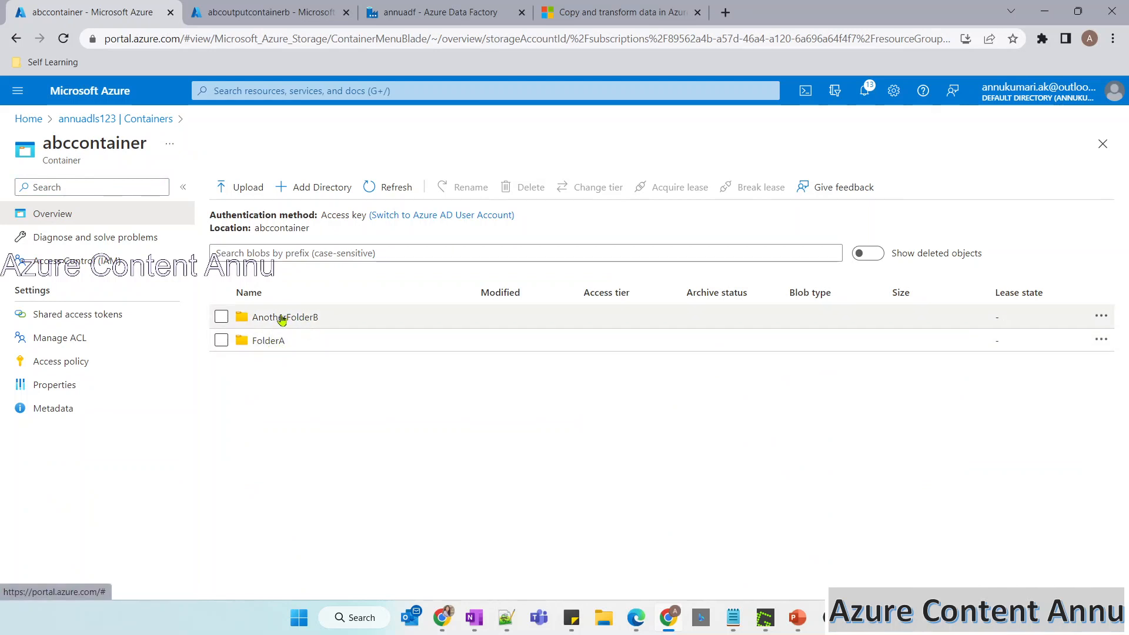
In the PowerPoint slide show, mark the folderPath heading and AnotherFolderB's File6.csv in the table's first example, then return to the browser.
mouse_move(801, 622)
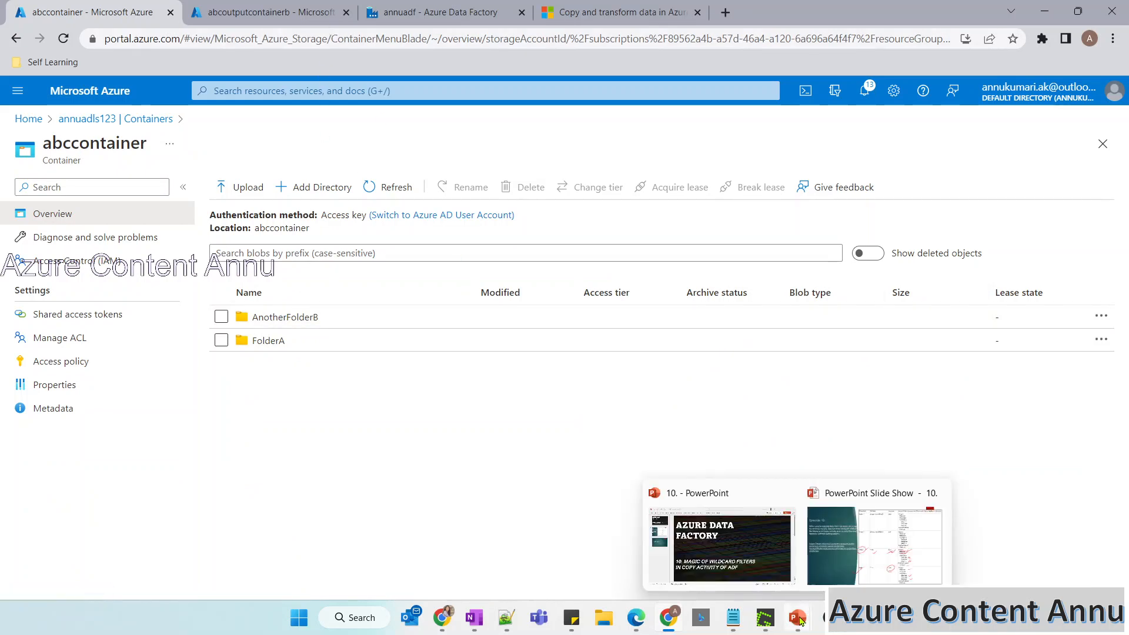
click(870, 544)
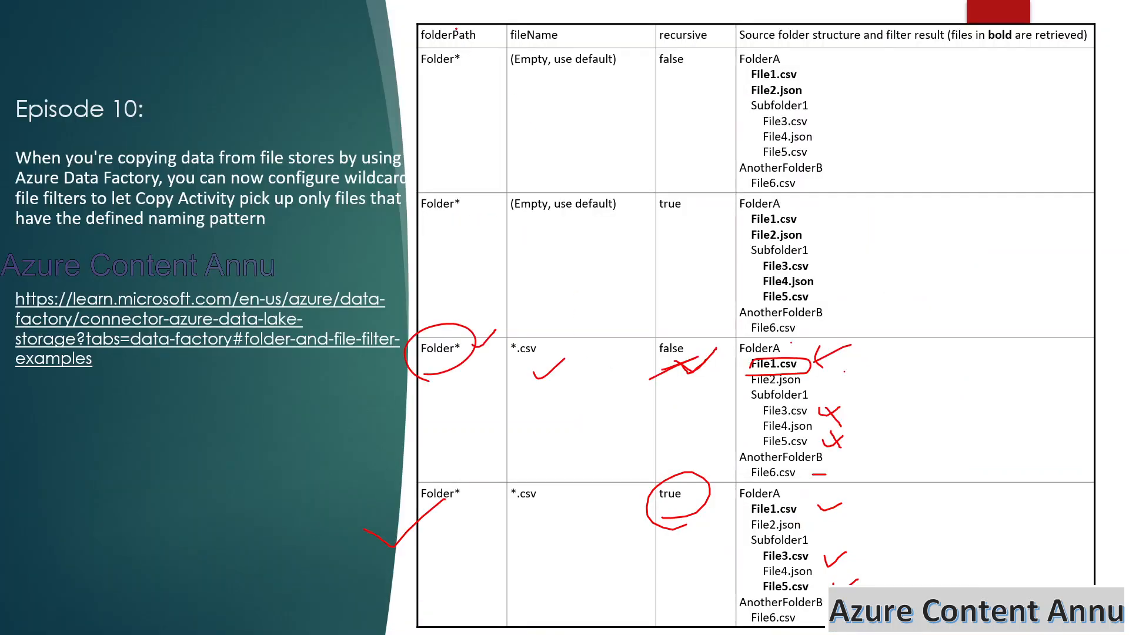
drag(457, 28, 502, 24)
drag(807, 182, 853, 180)
drag(765, 177, 811, 180)
key(alt+Tab)
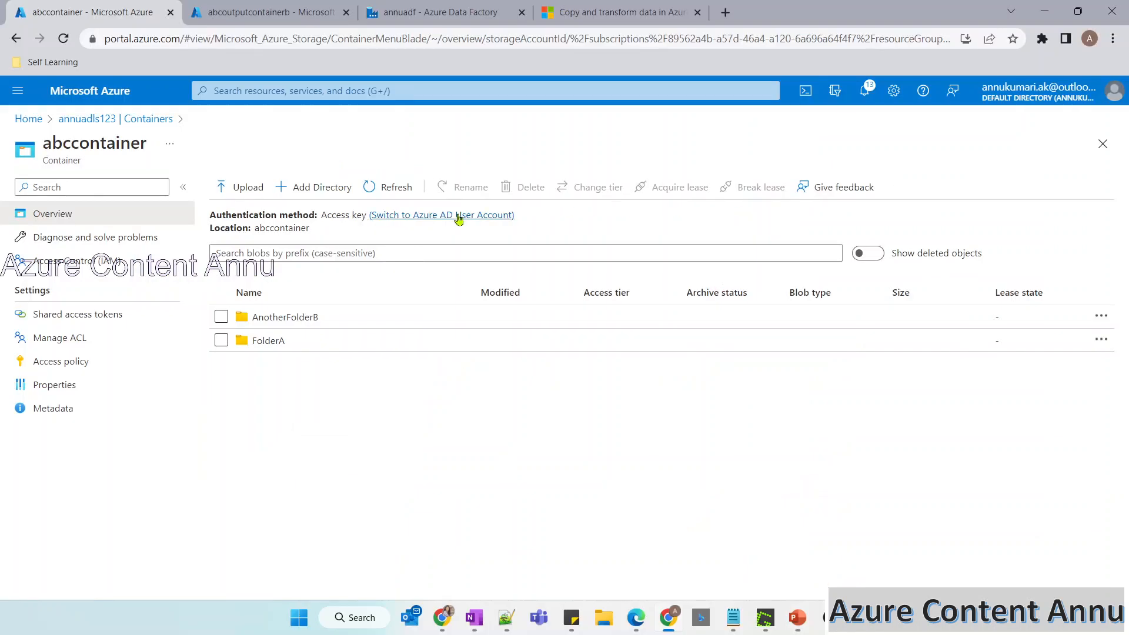
Delete the containers abcoutputcontainer and abcoutputcontainerb from annuadls123, and close the leftover abcoutputcontainerb browser tab.
click(112, 119)
click(221, 327)
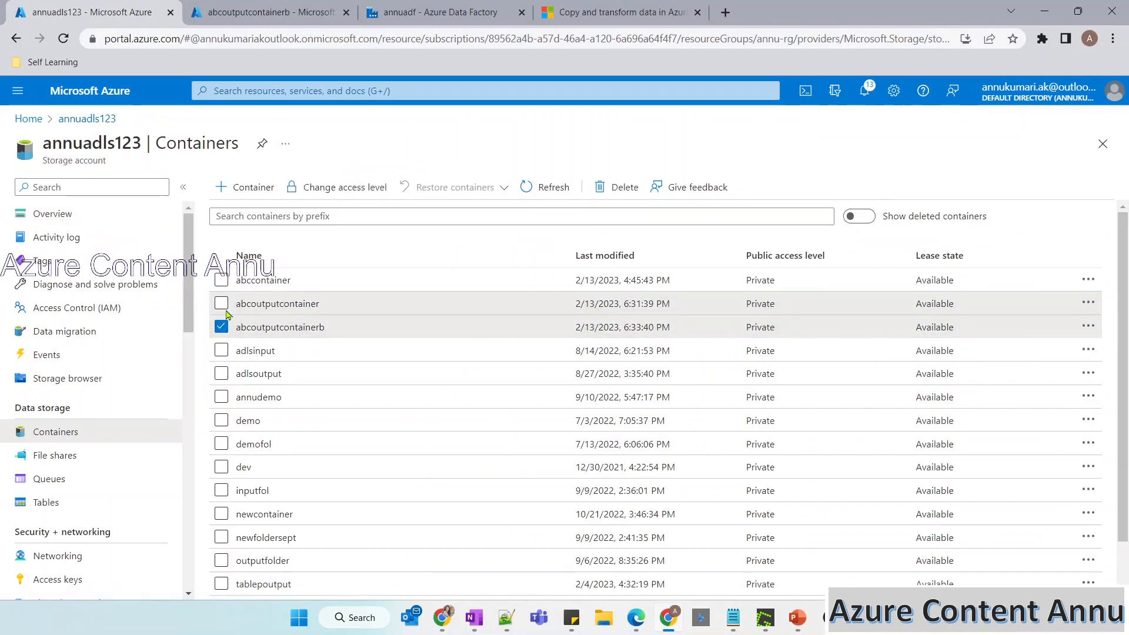
click(221, 303)
click(629, 192)
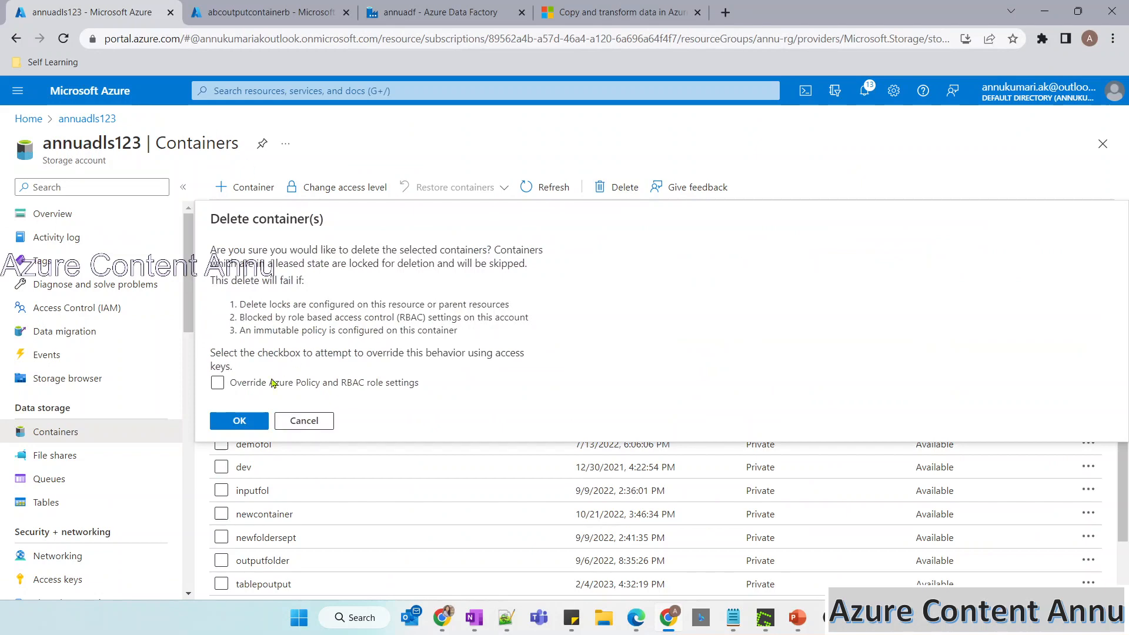
click(238, 421)
click(254, 8)
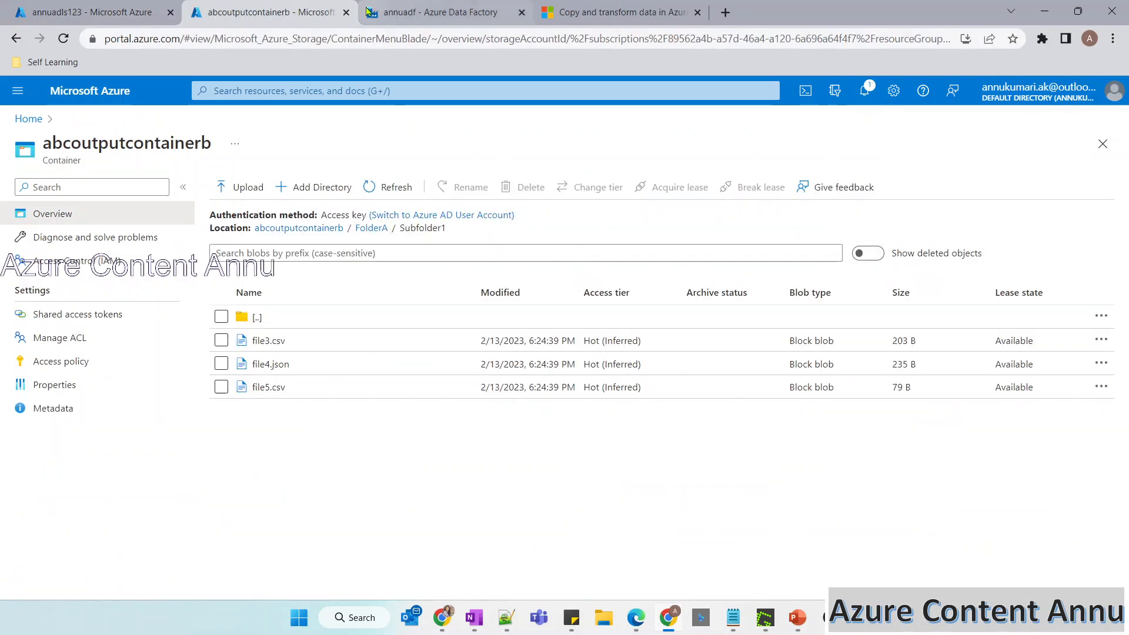
click(345, 13)
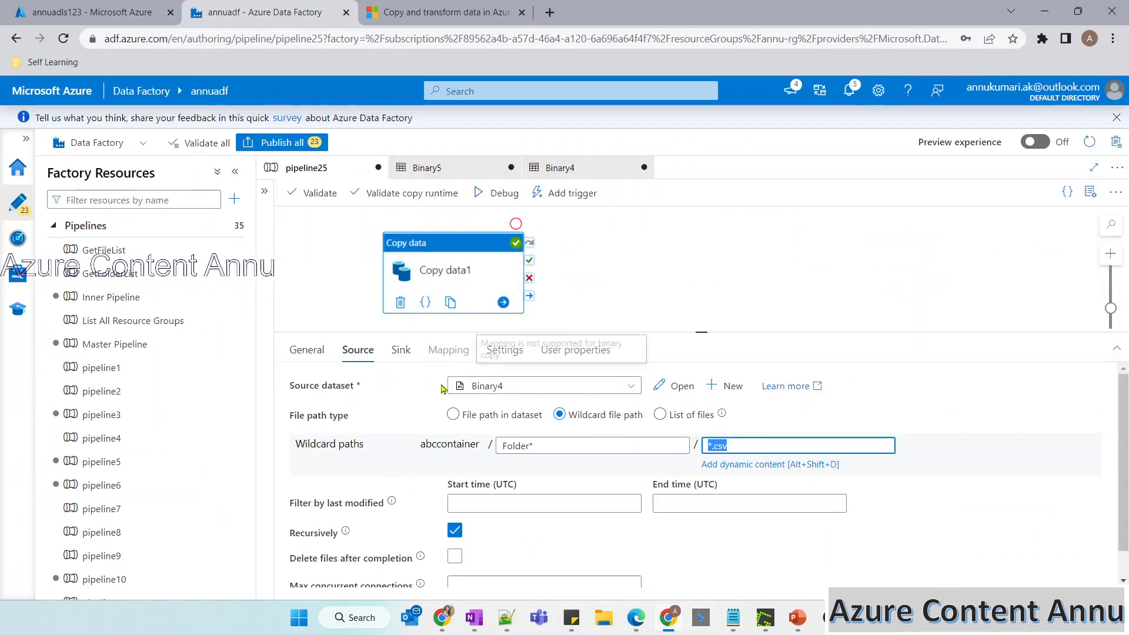
Set Copy data1's source wildcard folder path to * and clear its wildcard file name.
click(742, 449)
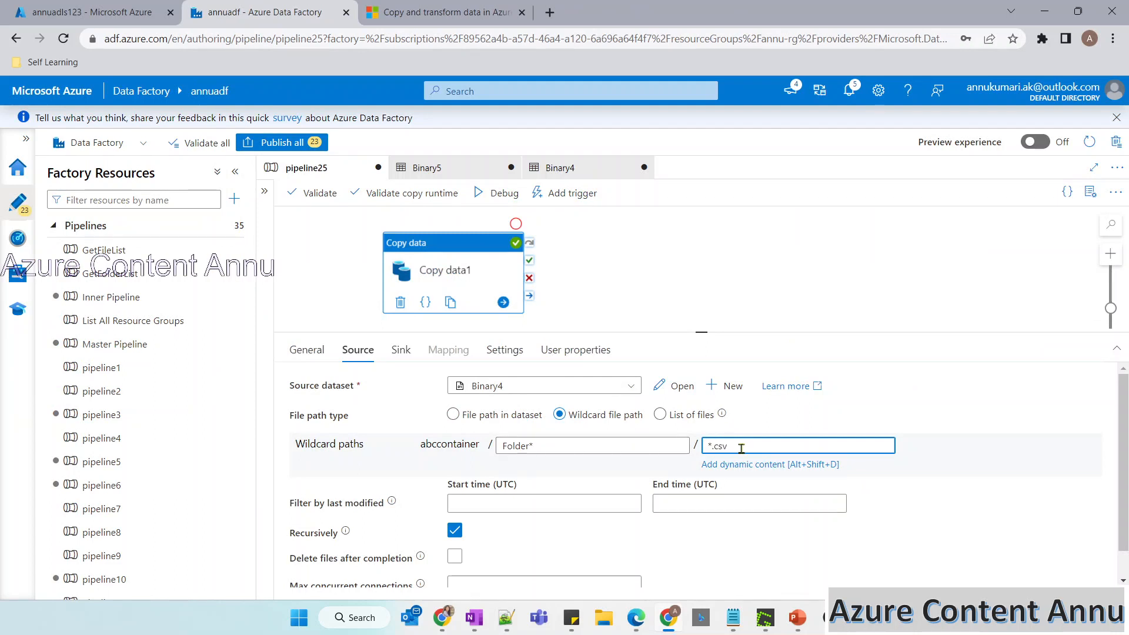
drag(632, 446, 488, 451)
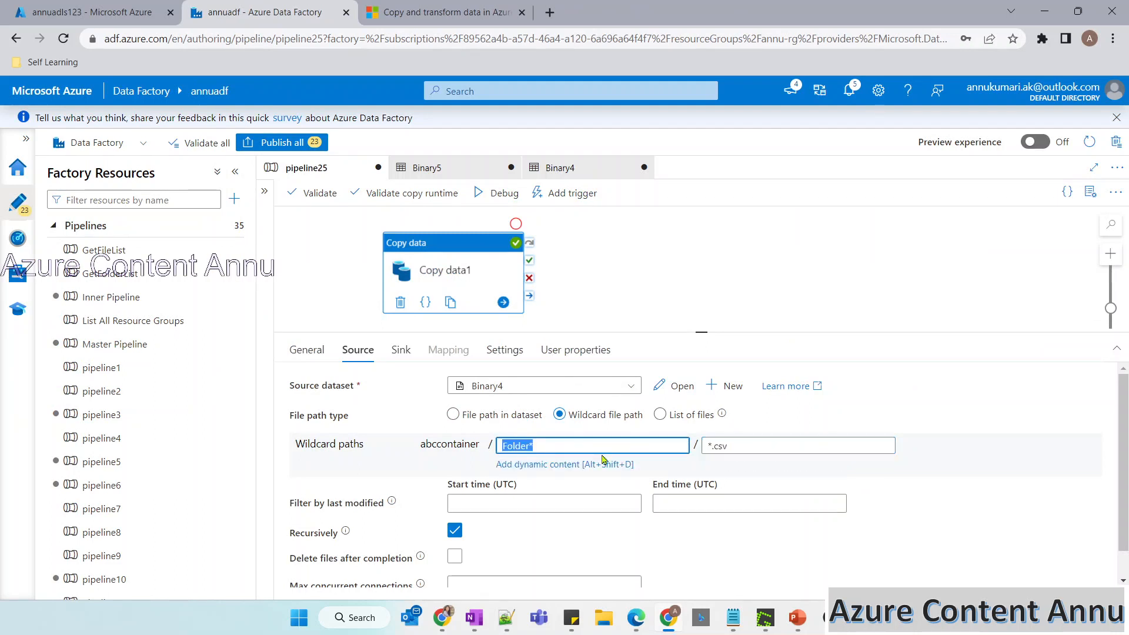
key(BackSpace)
text(*)
click(742, 444)
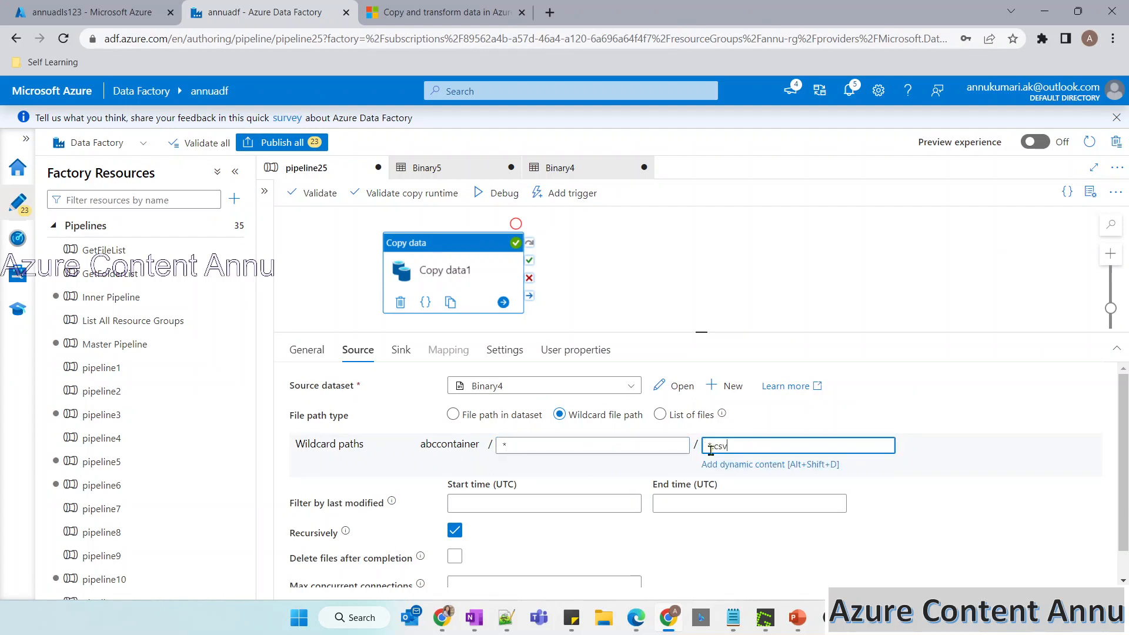
key(ctrl+a)
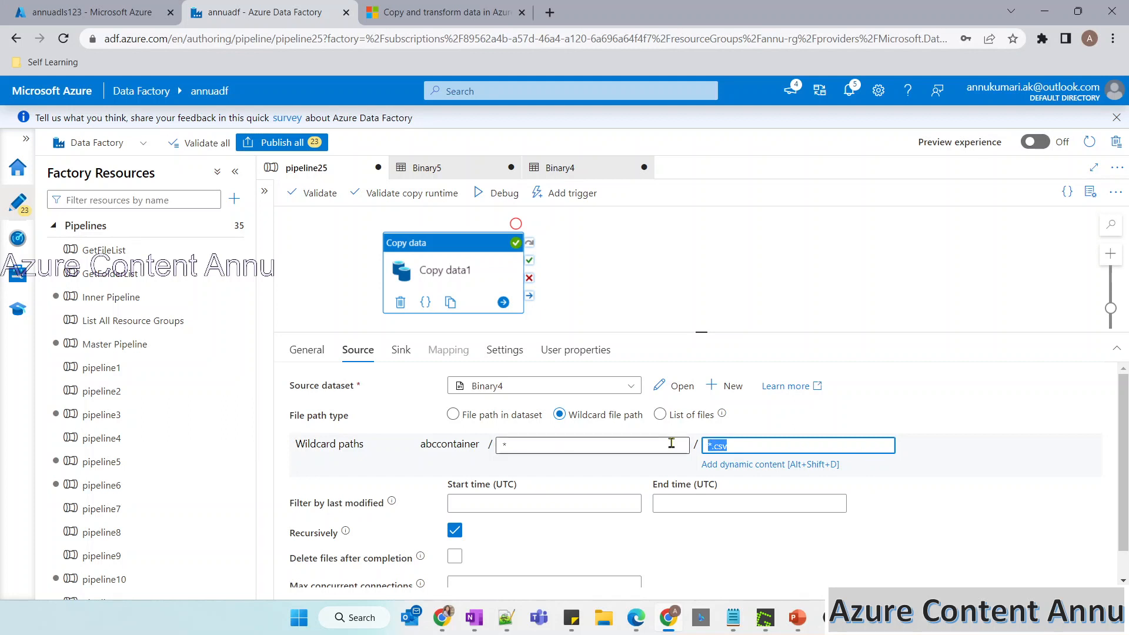
key(BackSpace)
text(*)
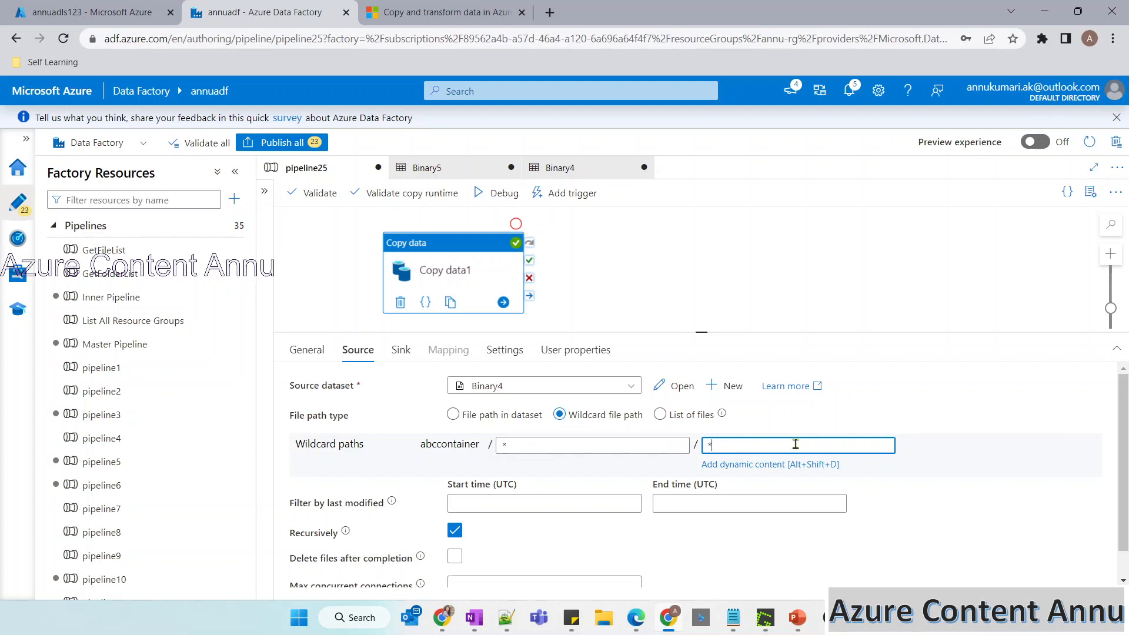
key(BackSpace)
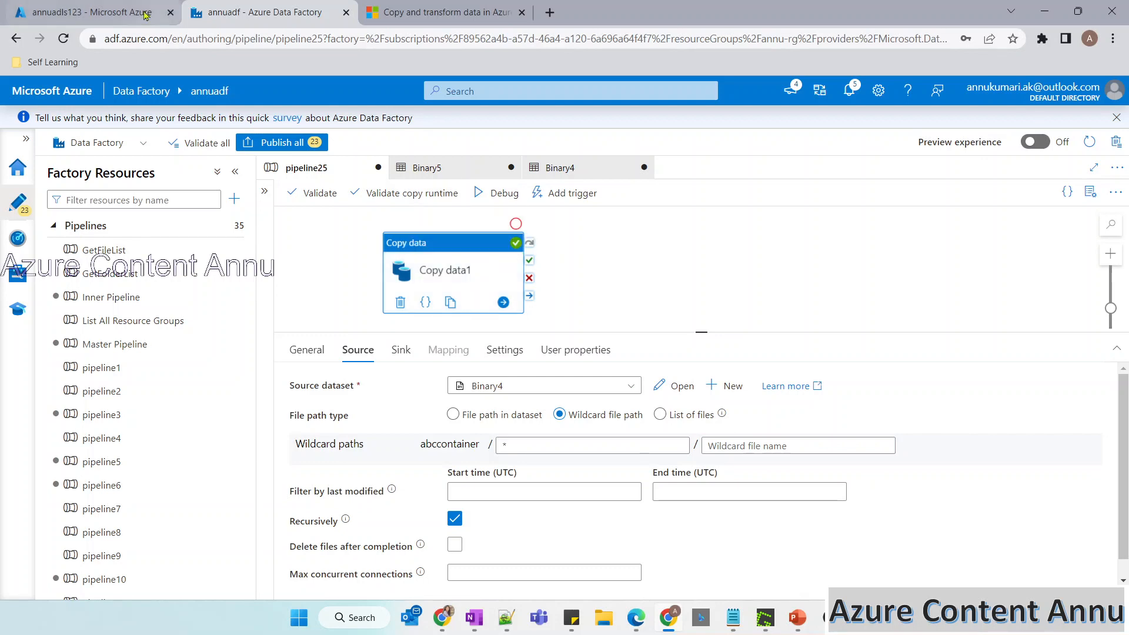
Check the annuadls123 container list, and set the file path container of Copy data1's sink dataset Binary5 to abcoutputcontainer.
click(97, 12)
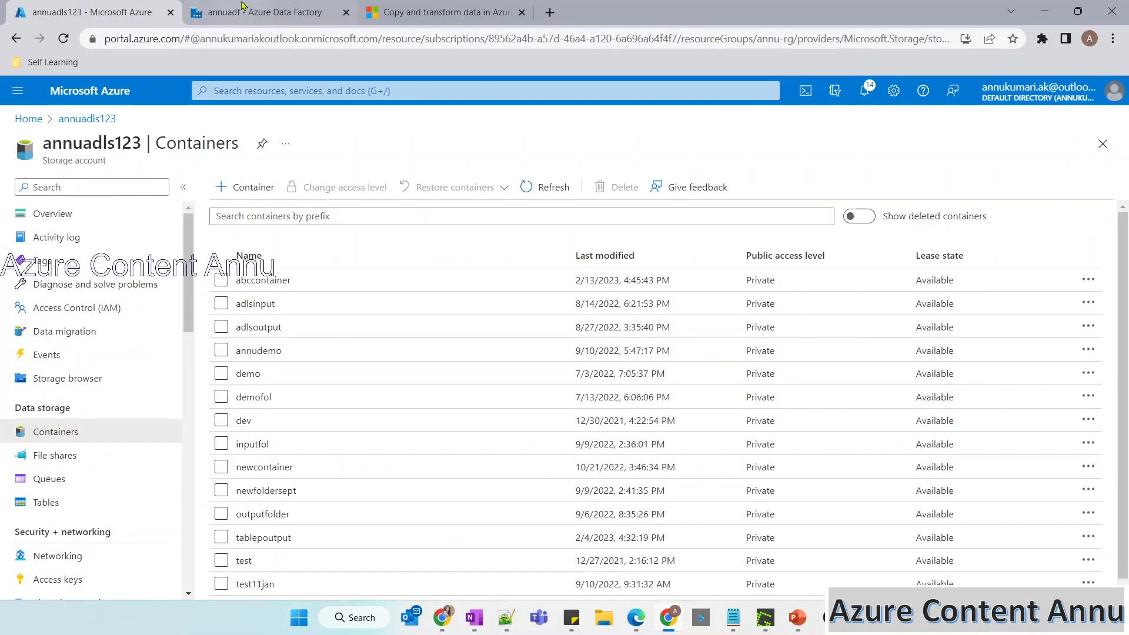
click(241, 6)
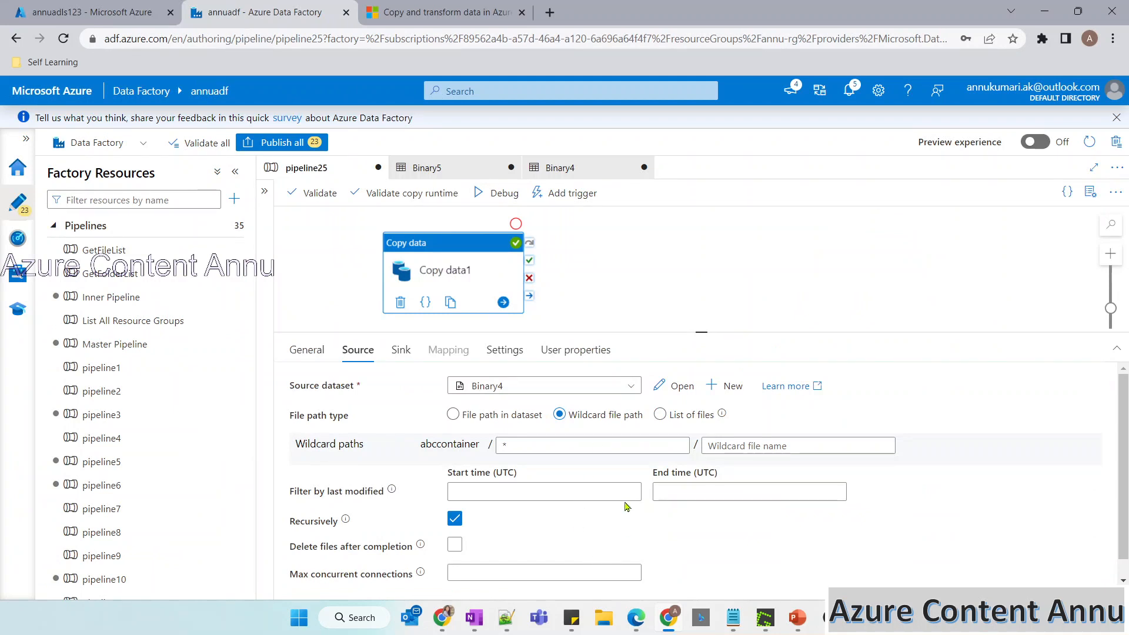
mouse_move(453, 526)
click(401, 351)
click(675, 386)
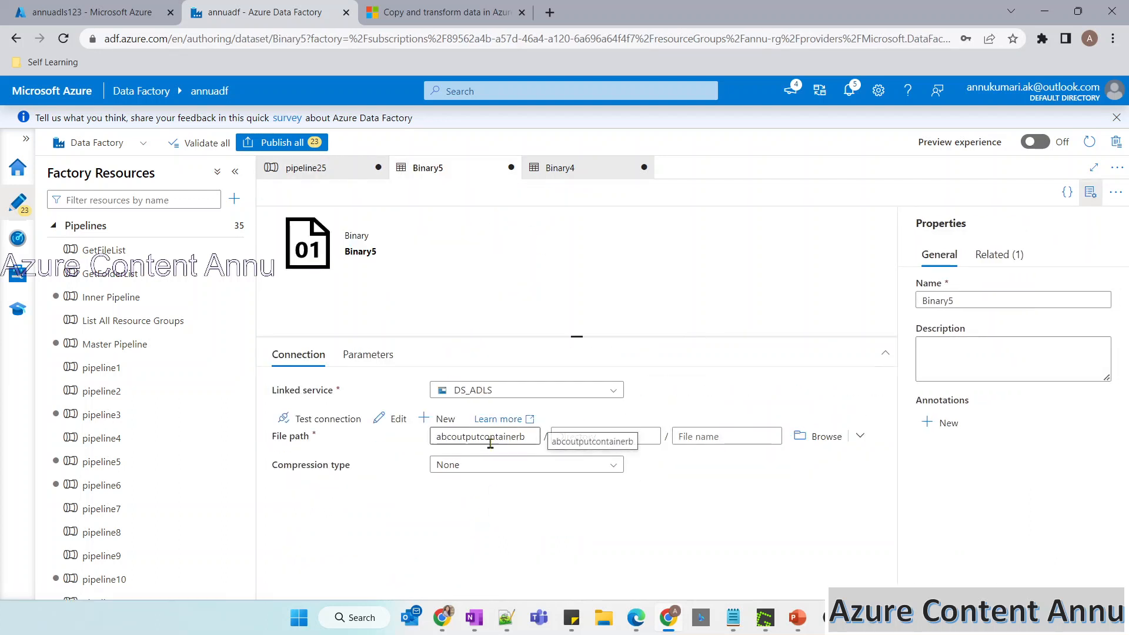
click(537, 436)
key(BackSpace)
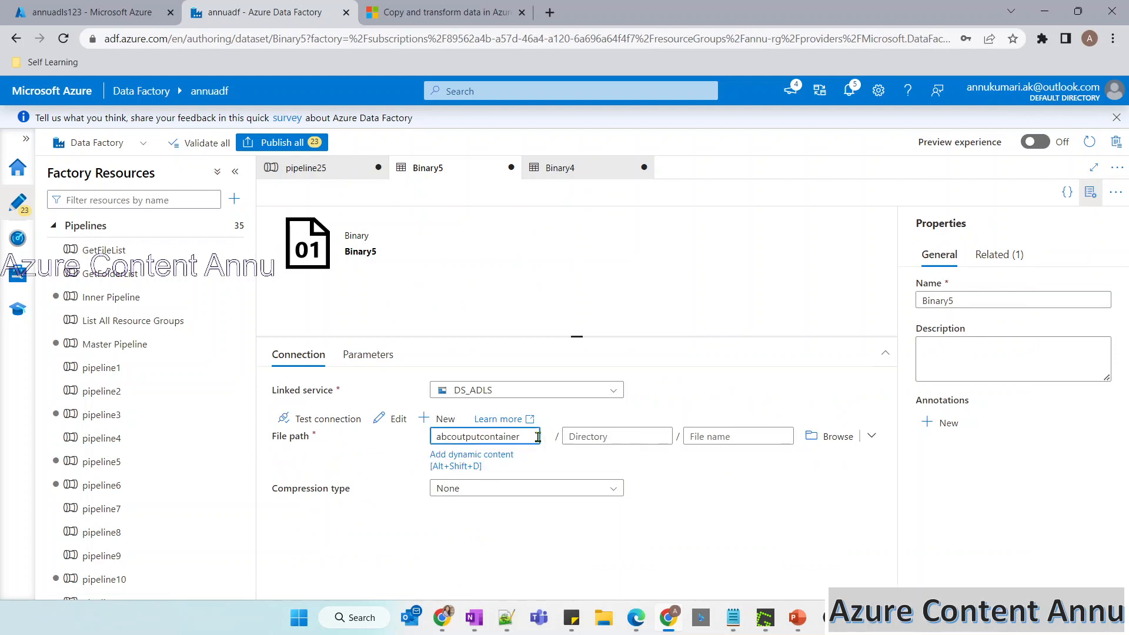
Start a debug run of pipeline25, refresh its status until it finishes, and refresh the annuadls123 container list.
click(330, 174)
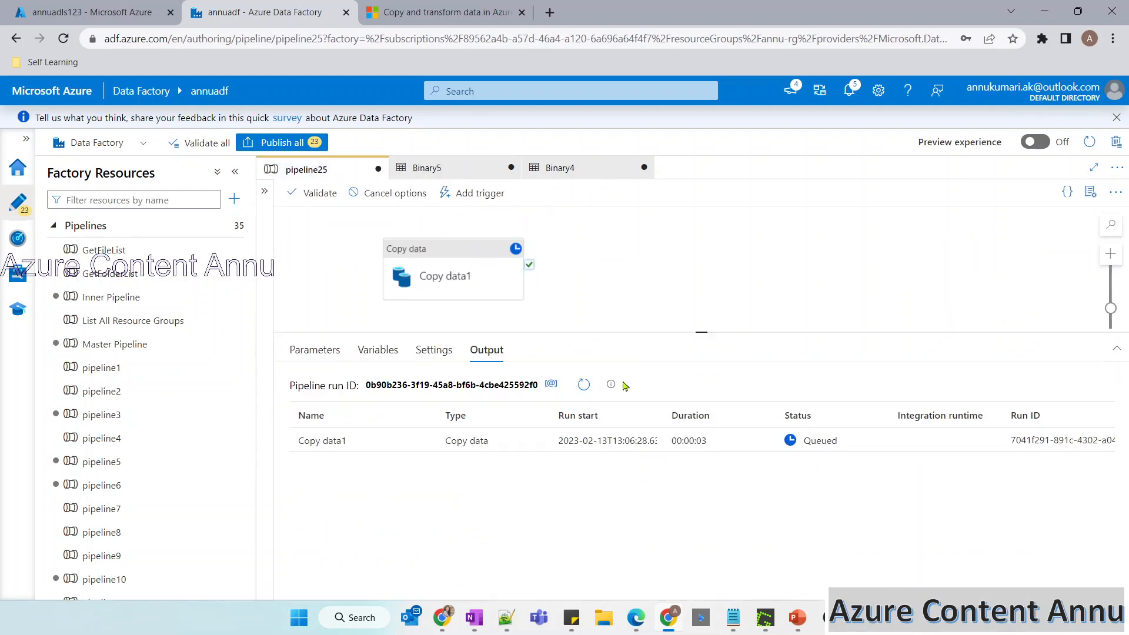
click(578, 385)
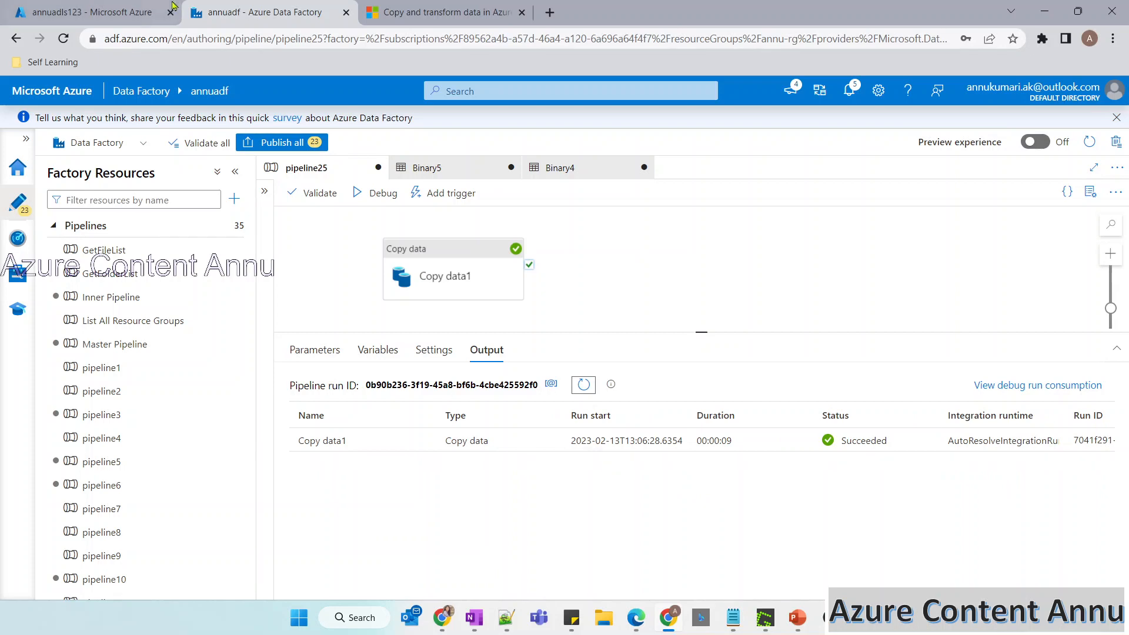
click(117, 12)
click(536, 187)
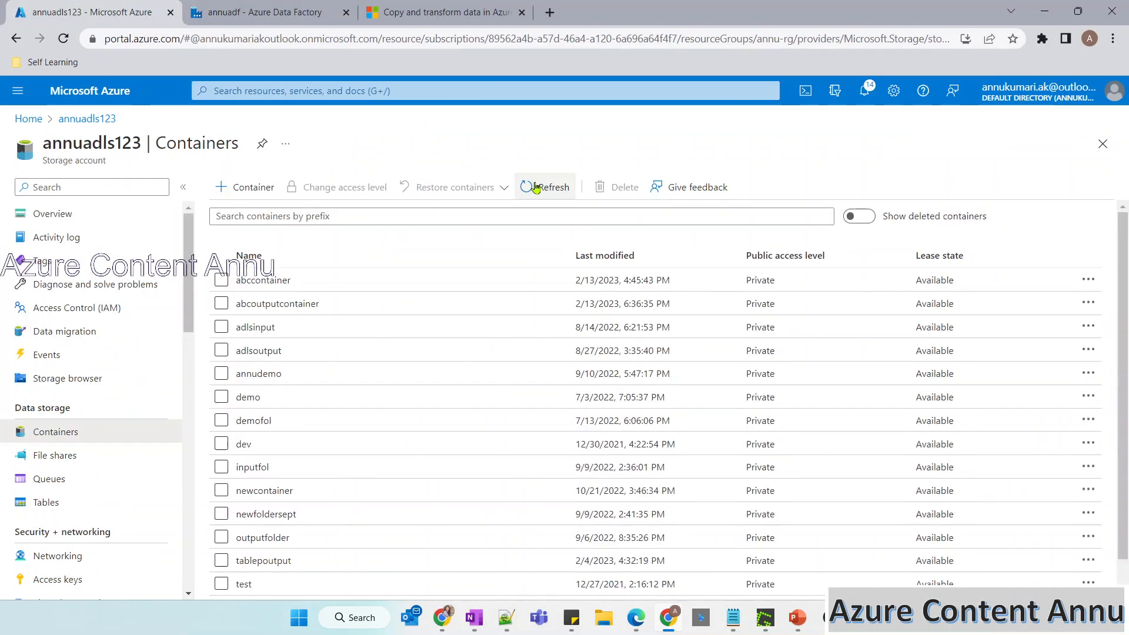
Examine the files copied to FolderA, Subfolder1 and AnotherFolderB in abcoutputcontainer, and return to the PowerPoint slide show.
click(291, 304)
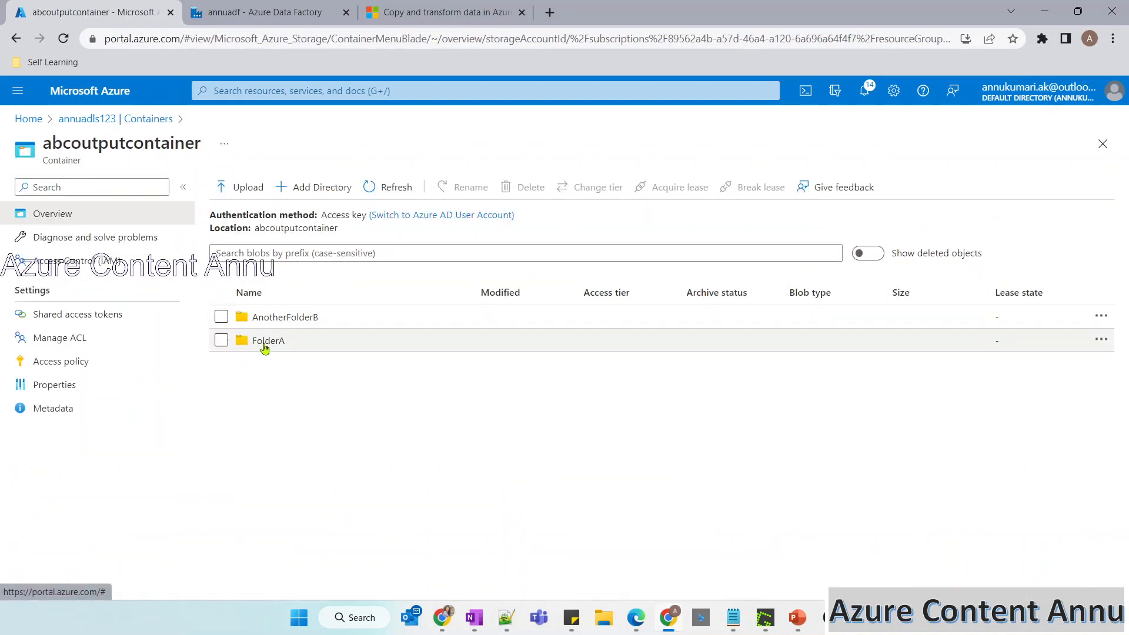
click(263, 342)
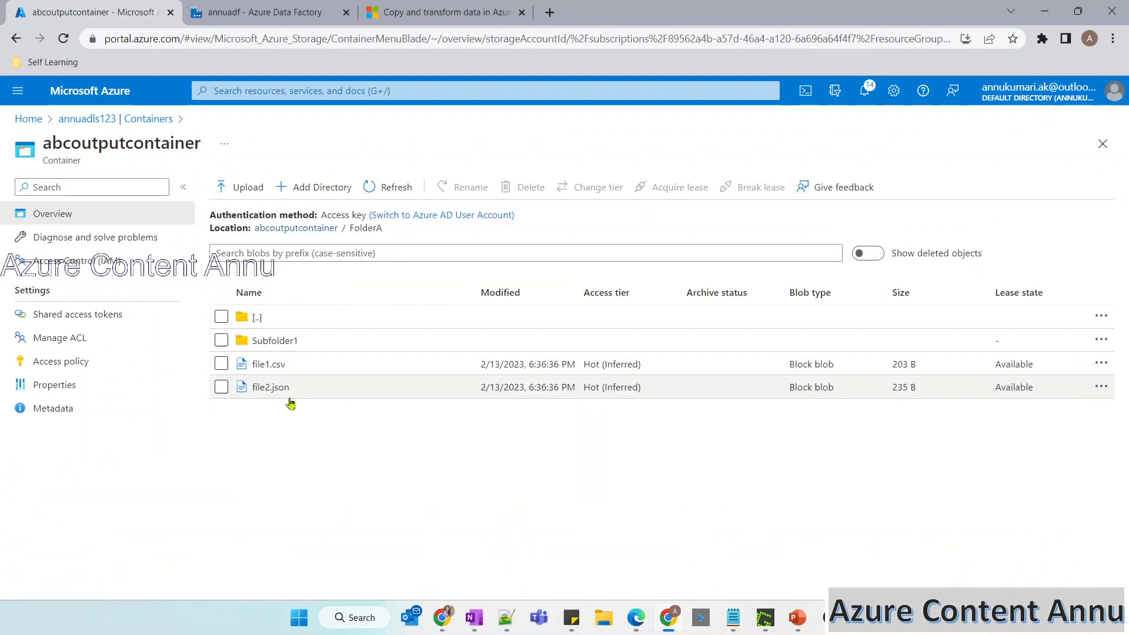
click(277, 345)
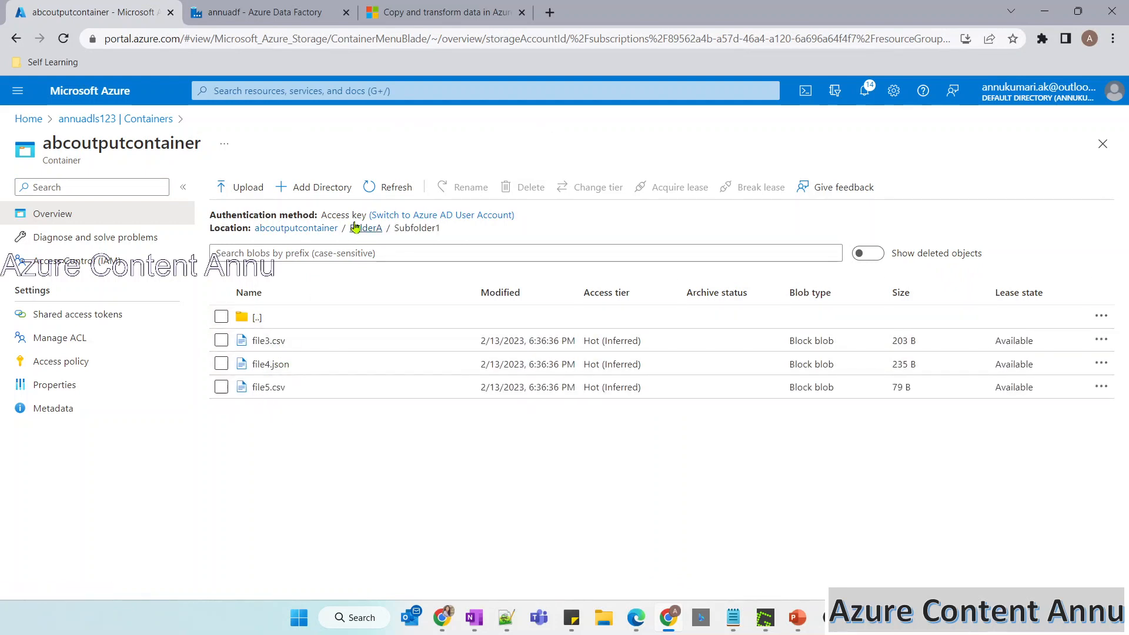
click(355, 229)
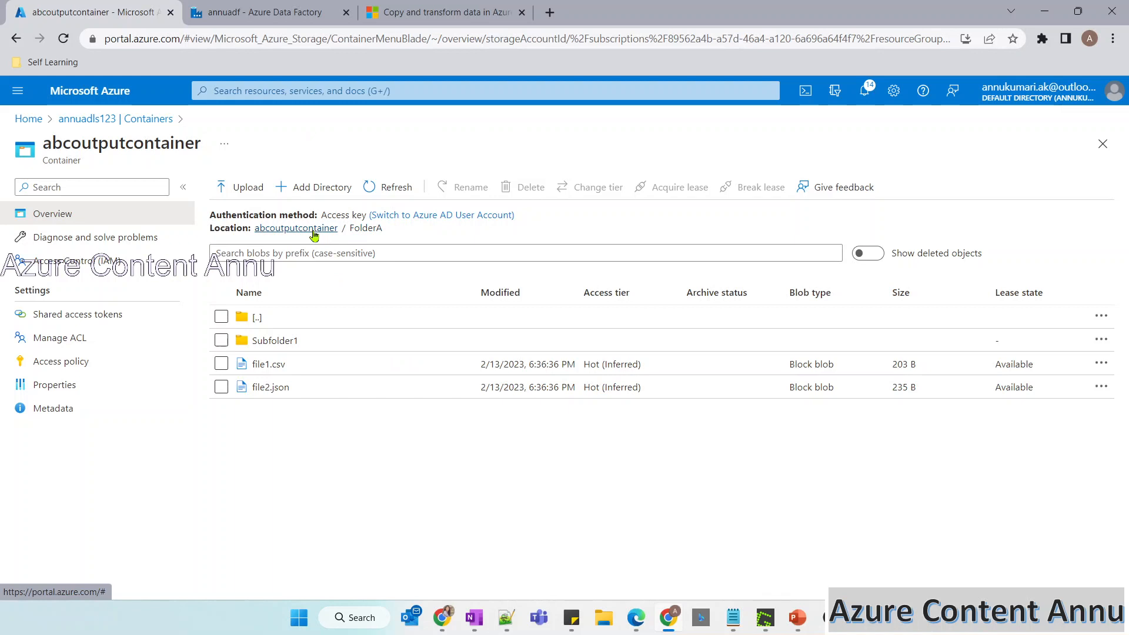
click(314, 234)
click(273, 320)
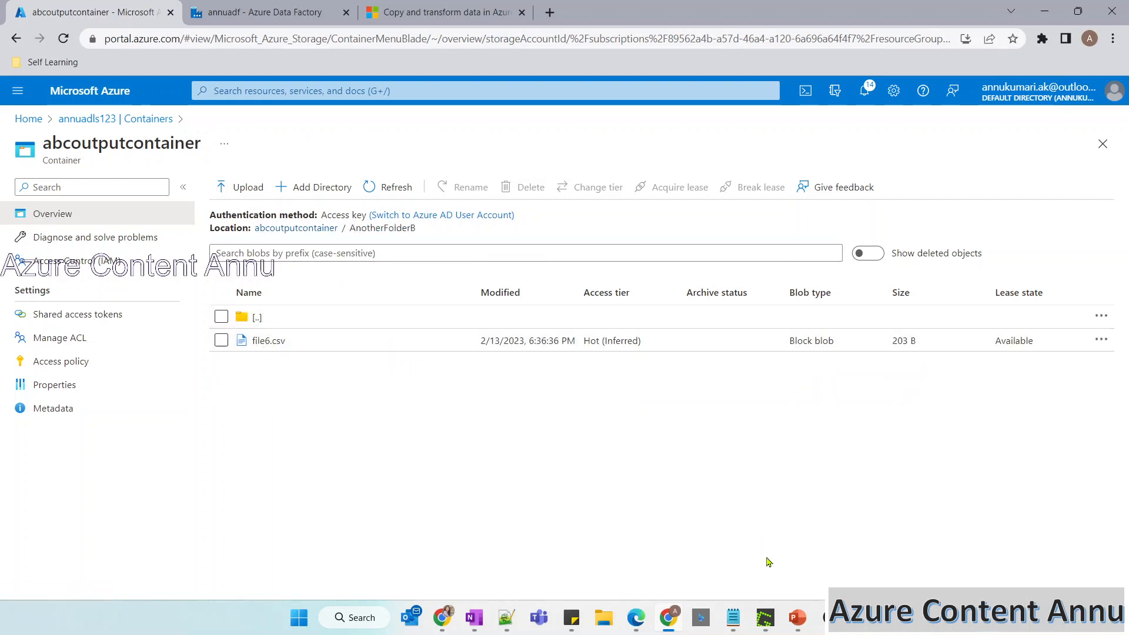
key(alt+Tab)
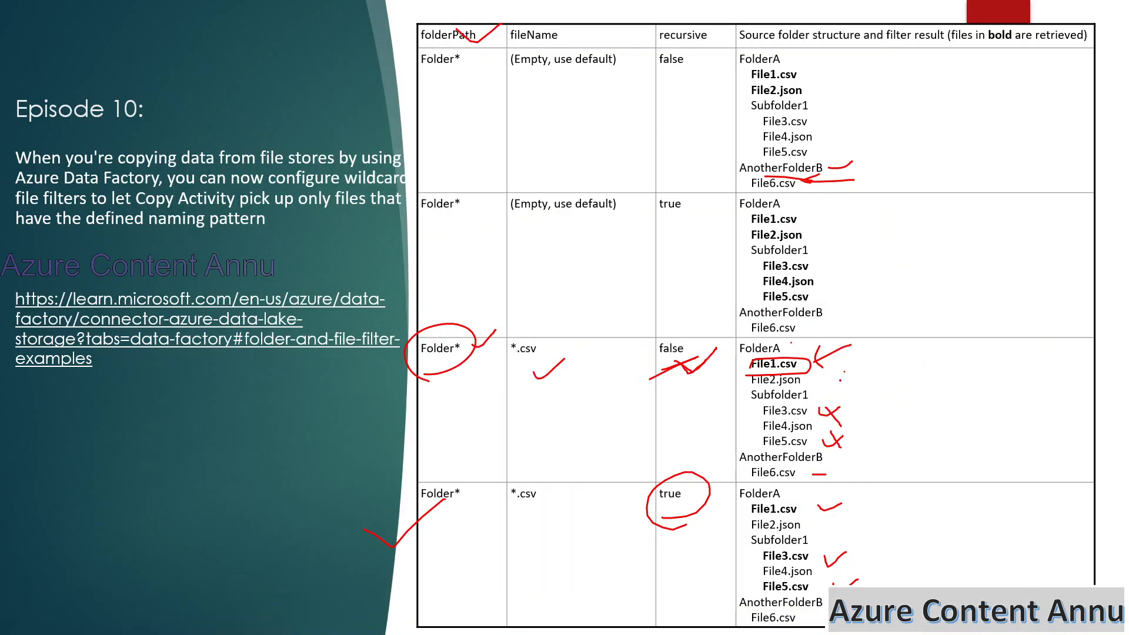
Erase all ink from the filter examples slide, and in its last row draw an asterisk beside Folder* and circle *.csv.
drag(840, 400, 833, 527)
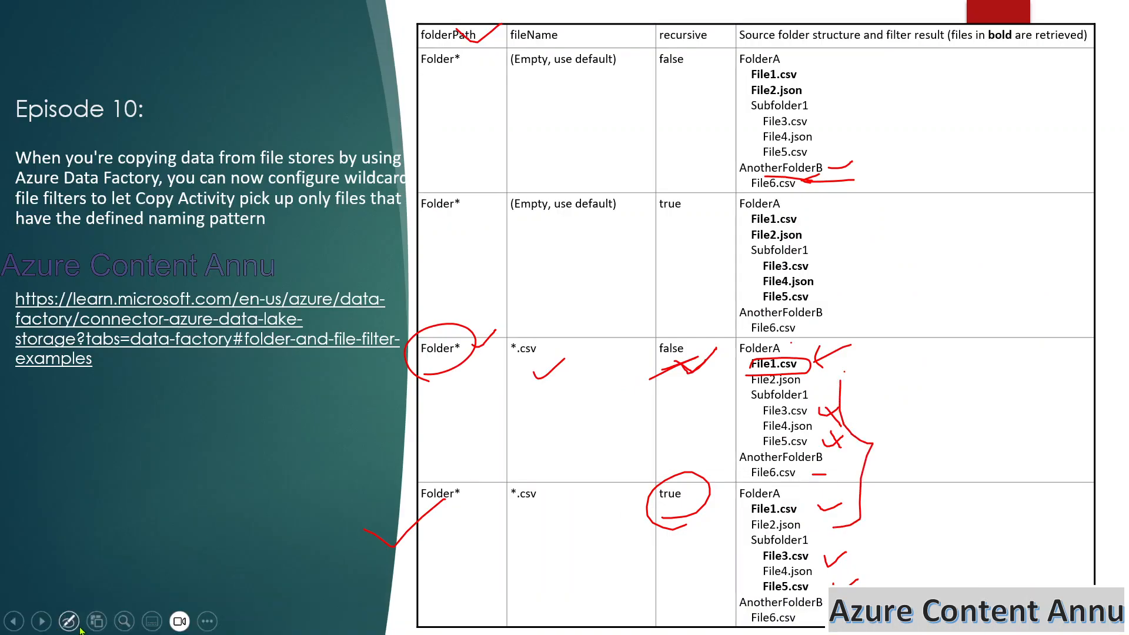
click(69, 621)
click(82, 569)
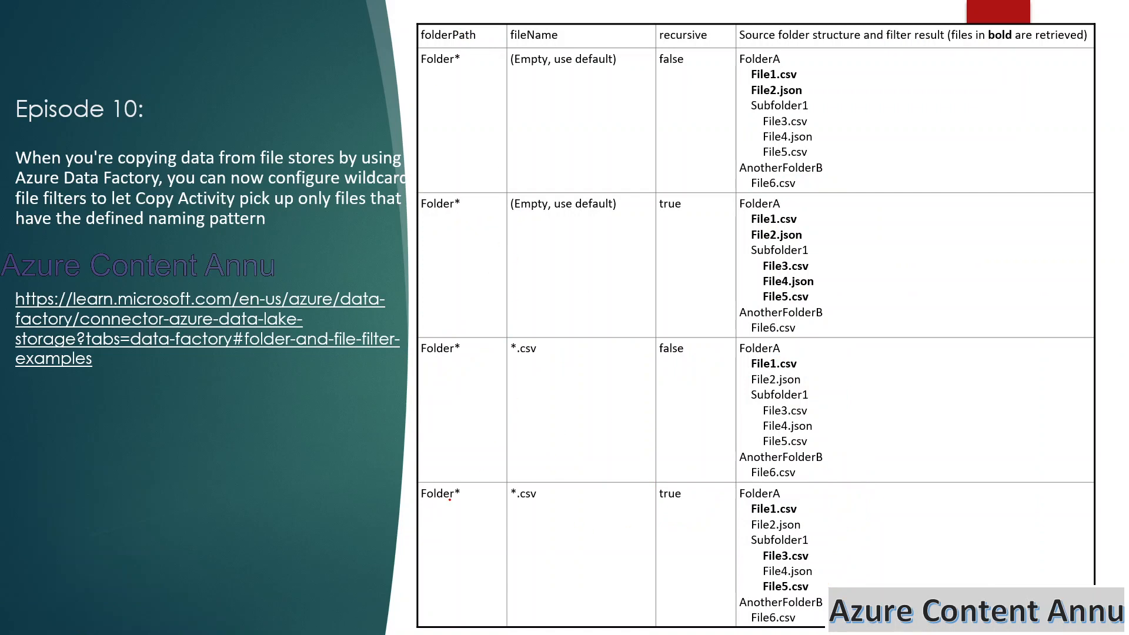
mouse_move(486, 490)
mouse_down()
mouse_move(478, 538)
mouse_move(498, 510)
mouse_up()
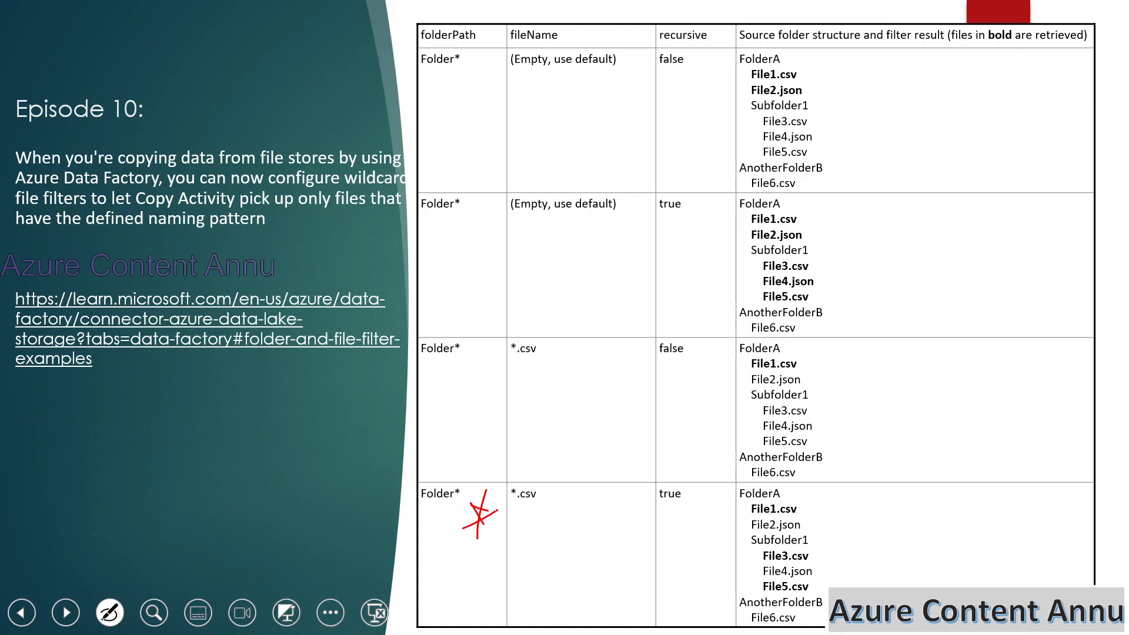
mouse_move(532, 514)
mouse_down()
mouse_move(499, 499)
mouse_move(537, 511)
mouse_up()
Switch to the Azure portal and examine the contents of FolderA in annuadls123's abcoutputcontainer.
key(alt+Tab)
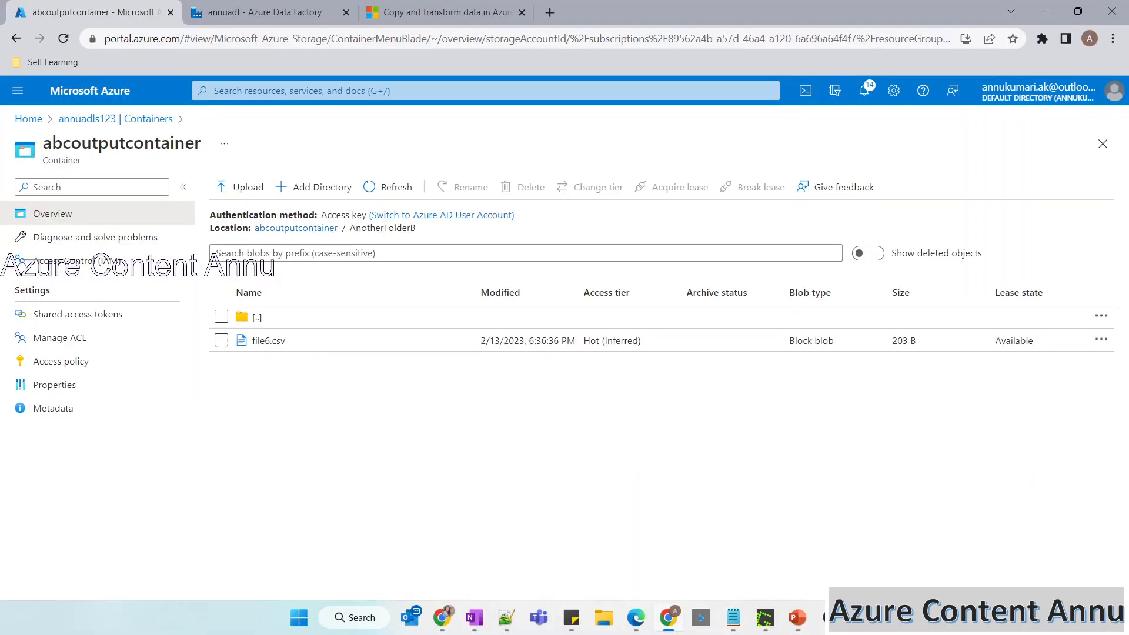
click(115, 118)
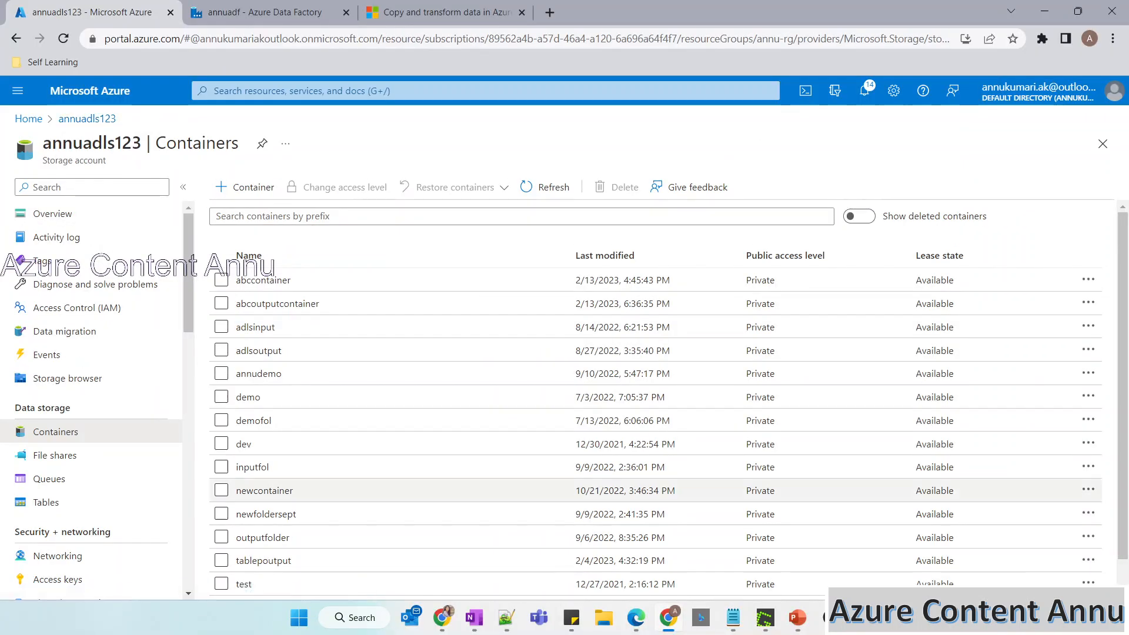
click(277, 303)
click(268, 341)
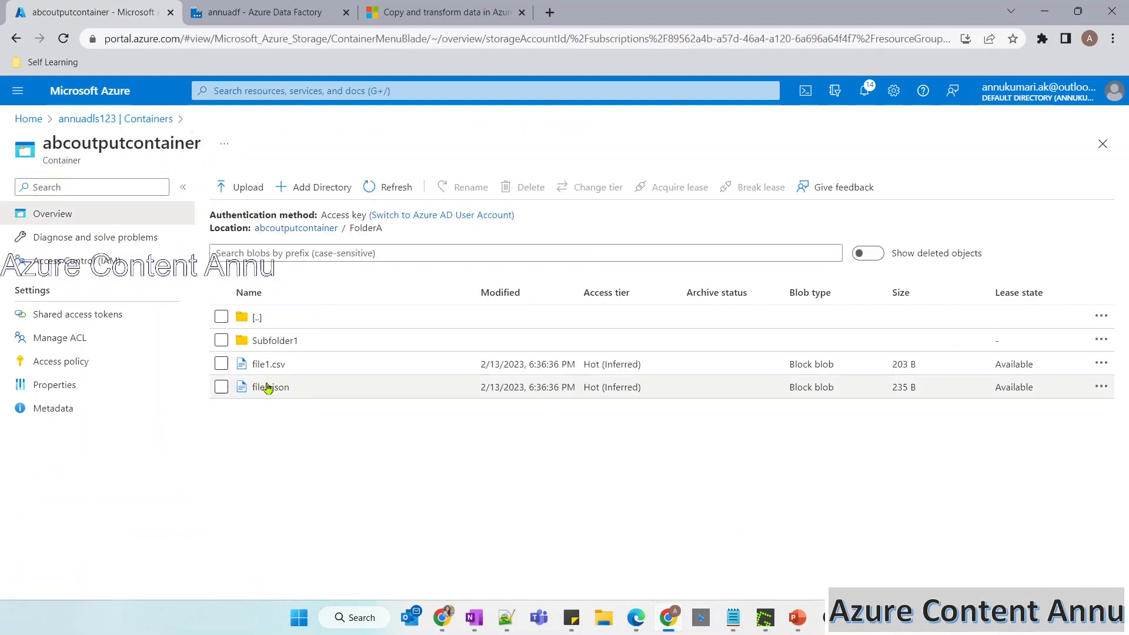
Switch to Azure Data Factory and review the wildcard paths and recursive setting of Copy data1's source.
click(301, 7)
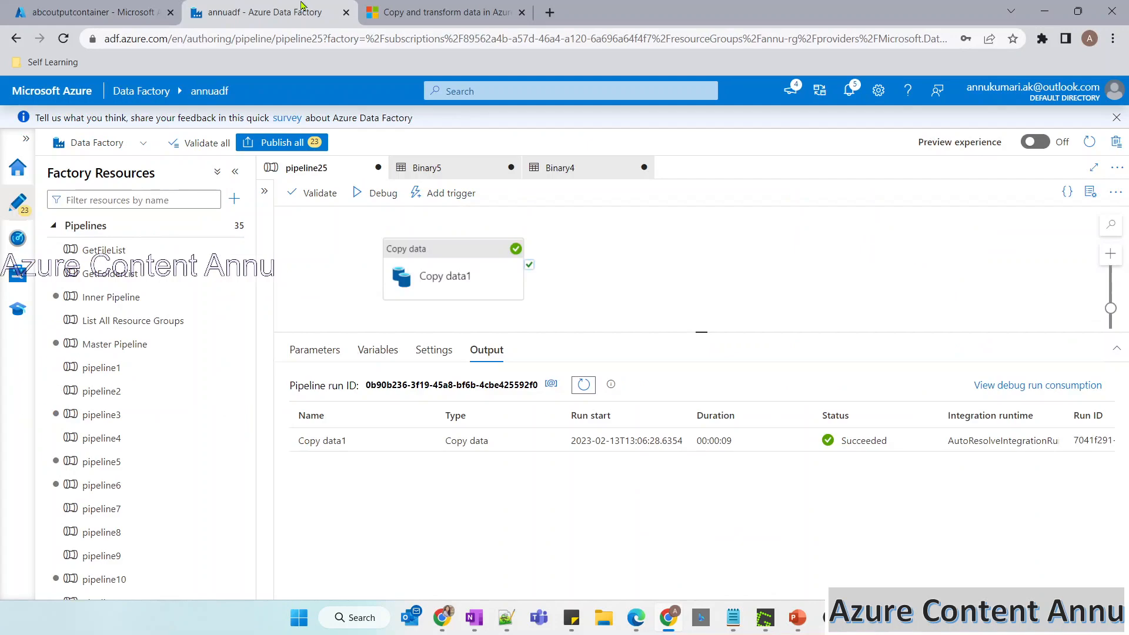
click(453, 277)
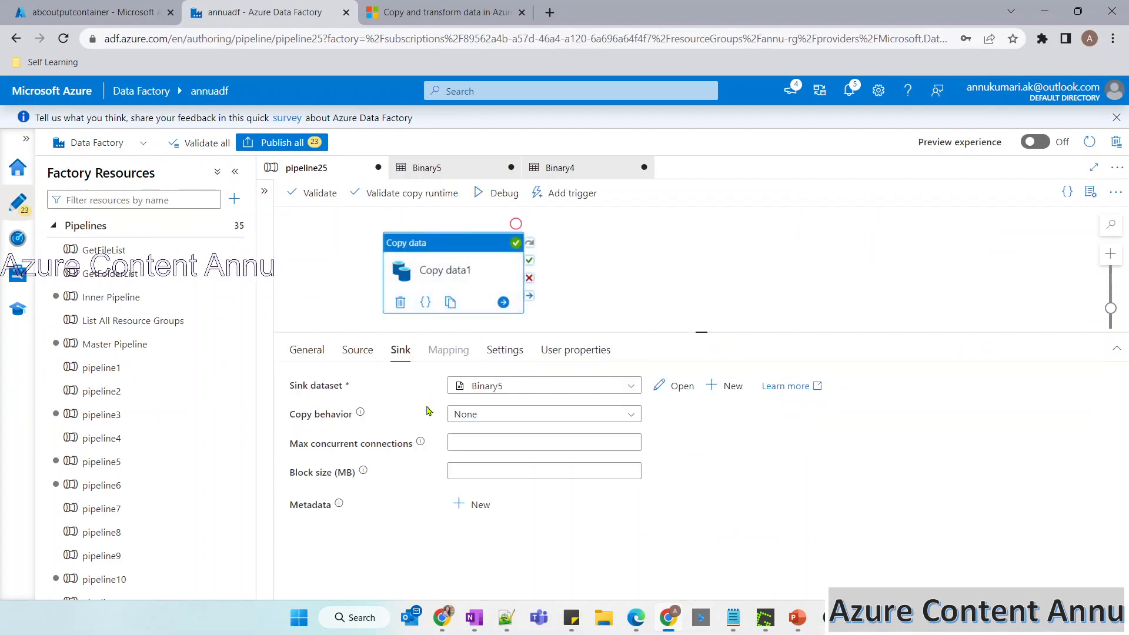
click(357, 349)
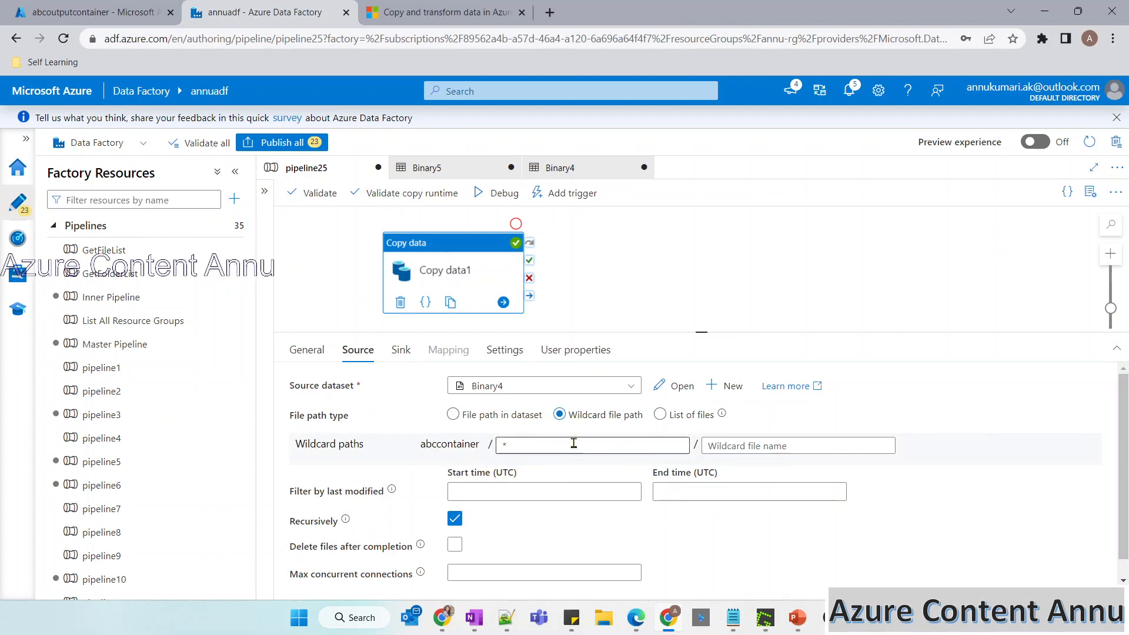
mouse_move(452, 524)
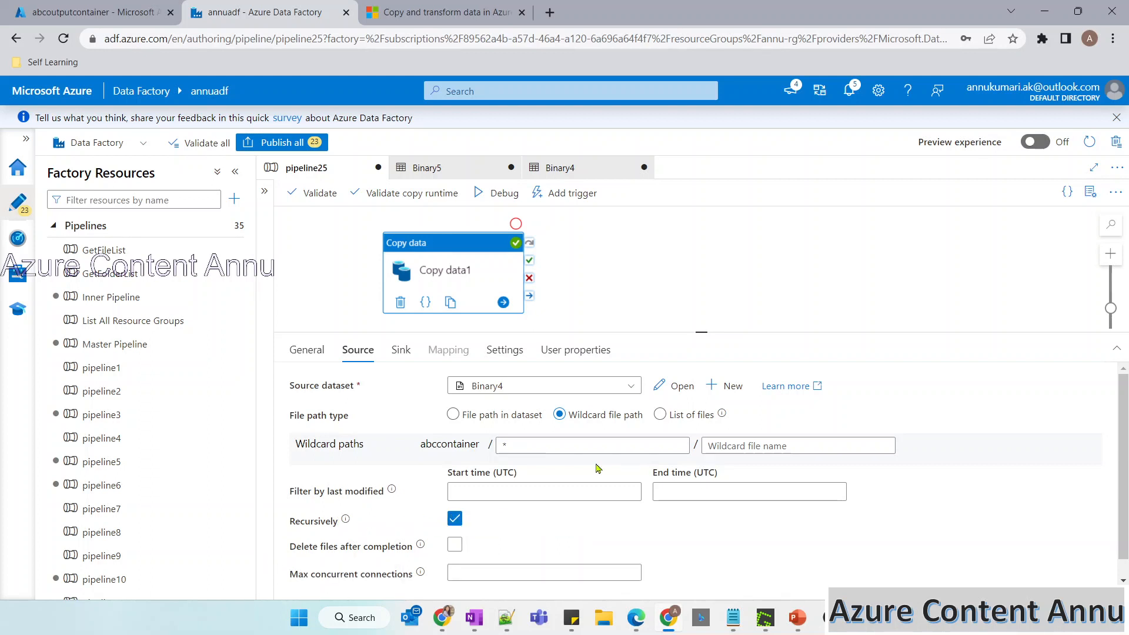
Return to the PowerPoint slide show and advance to the closing Thankyou slide.
mouse_move(798, 617)
click(851, 536)
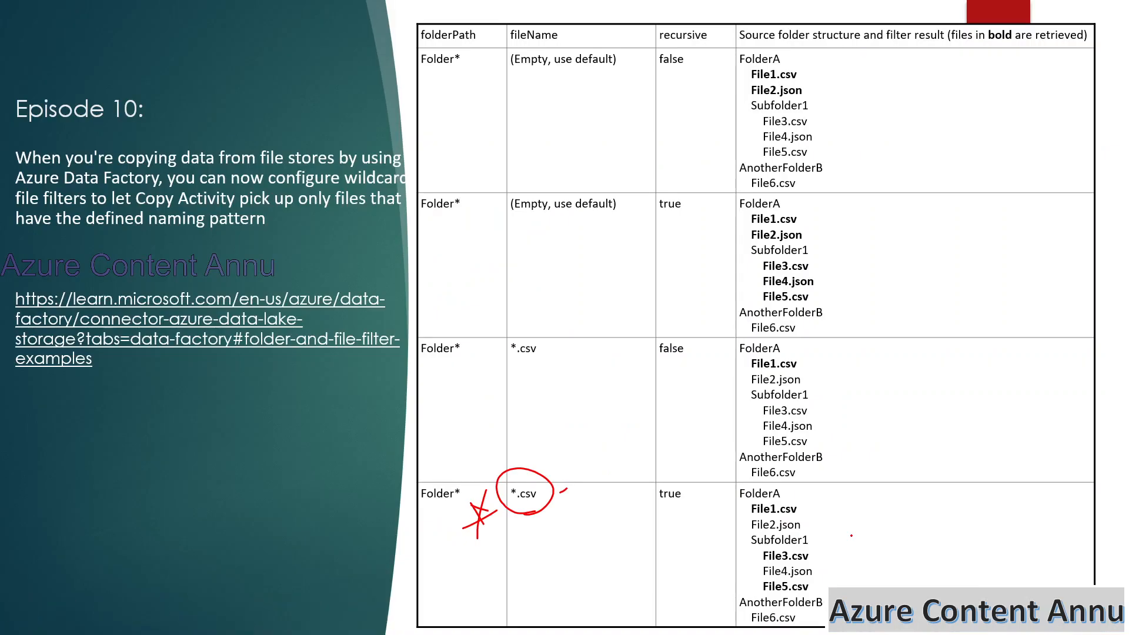
key(Right)
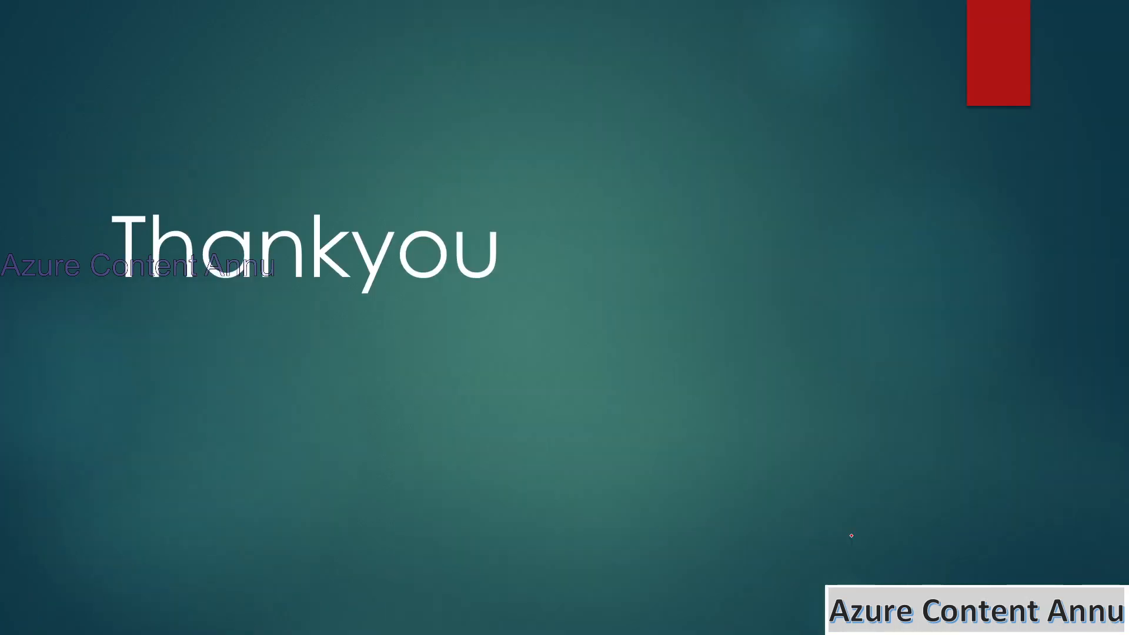